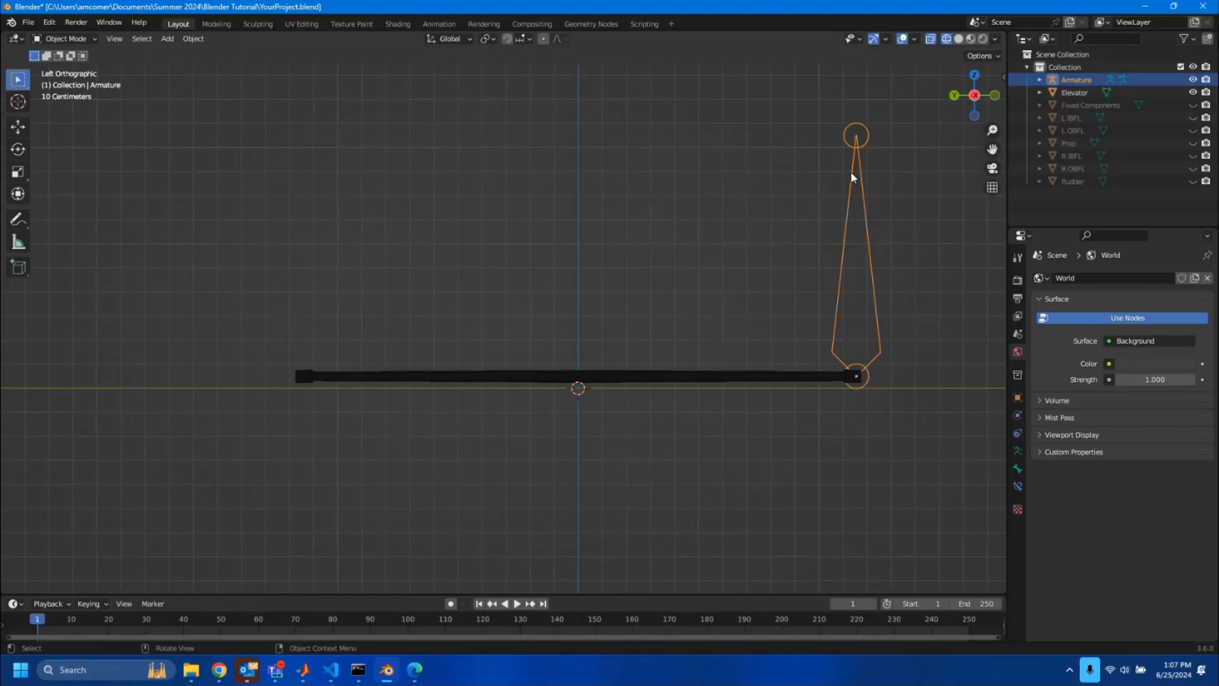
# Set the armature object's rotation mode to ZYX Euler.
pyautogui.click(906, 232)
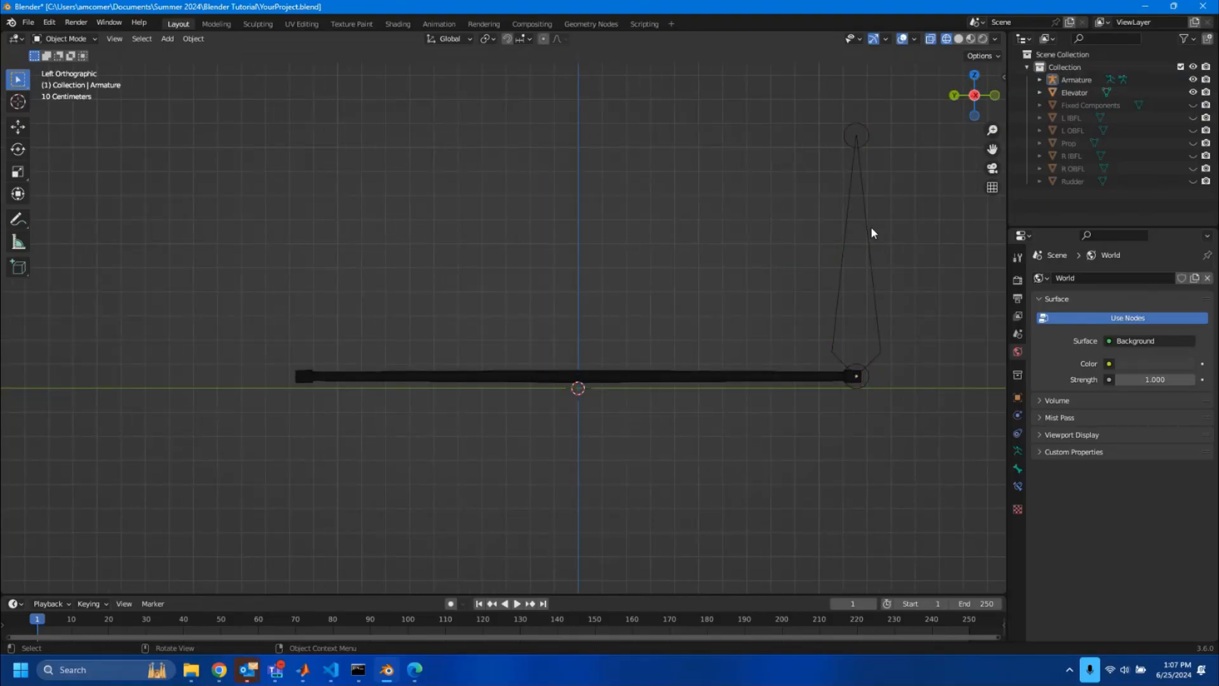
pyautogui.click(868, 235)
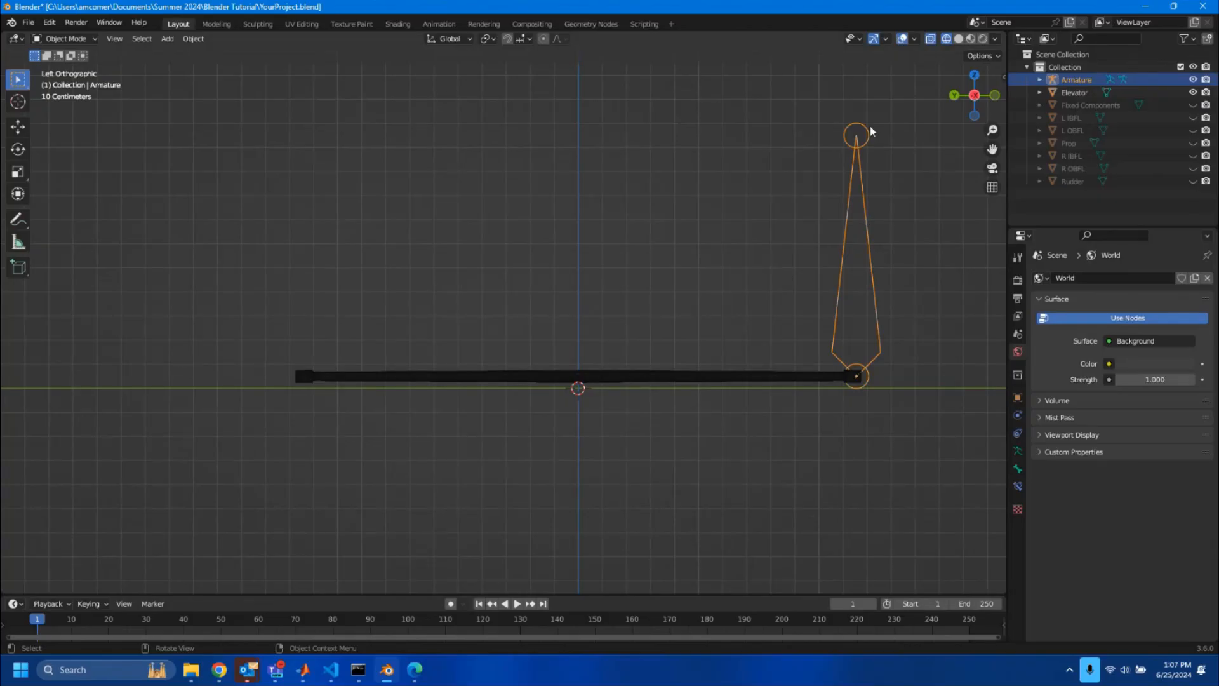
pyautogui.click(1017, 470)
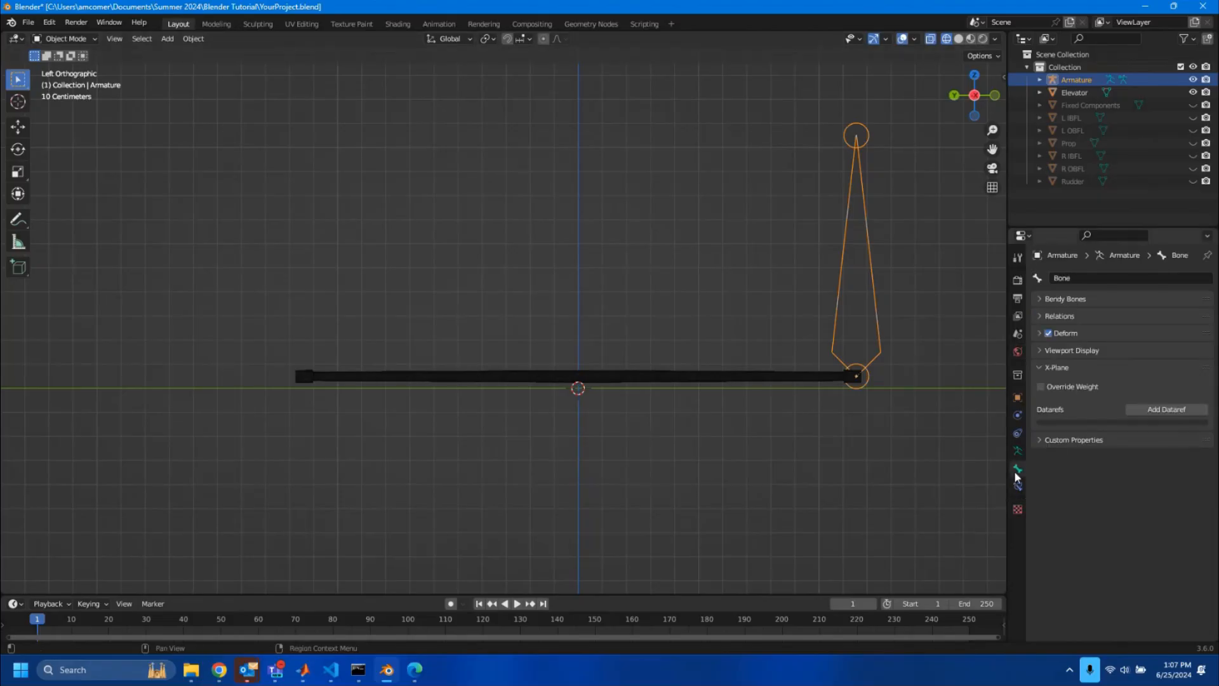
pyautogui.click(1016, 398)
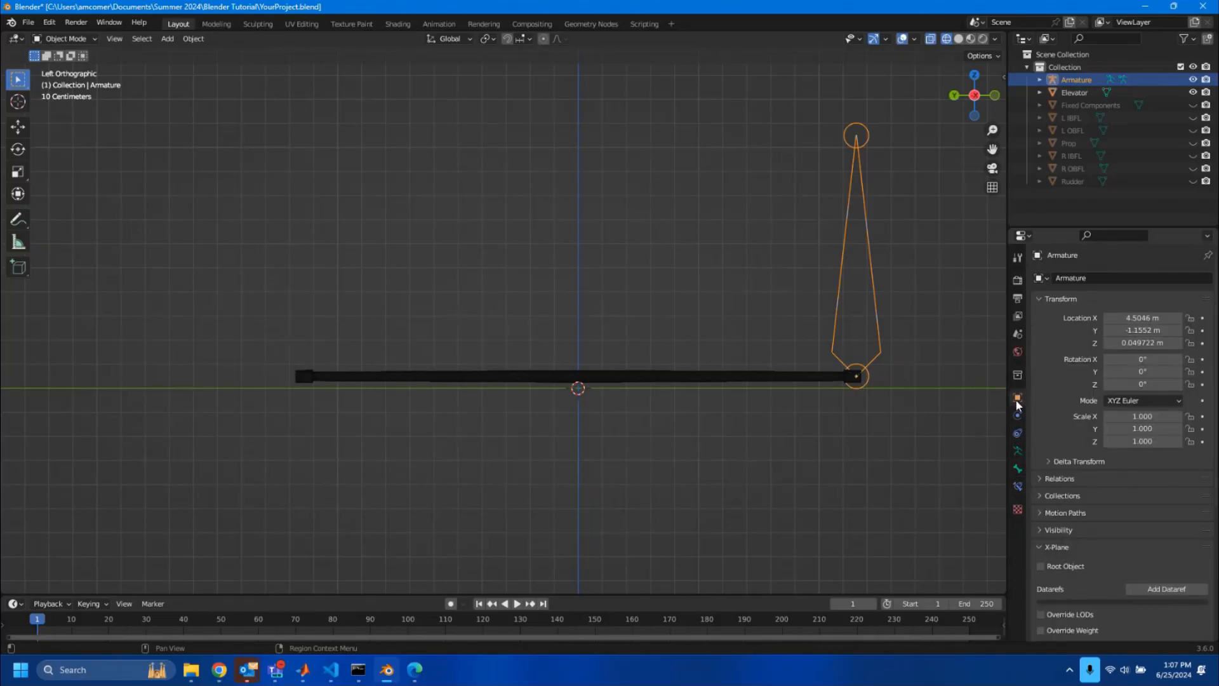
pyautogui.click(1113, 402)
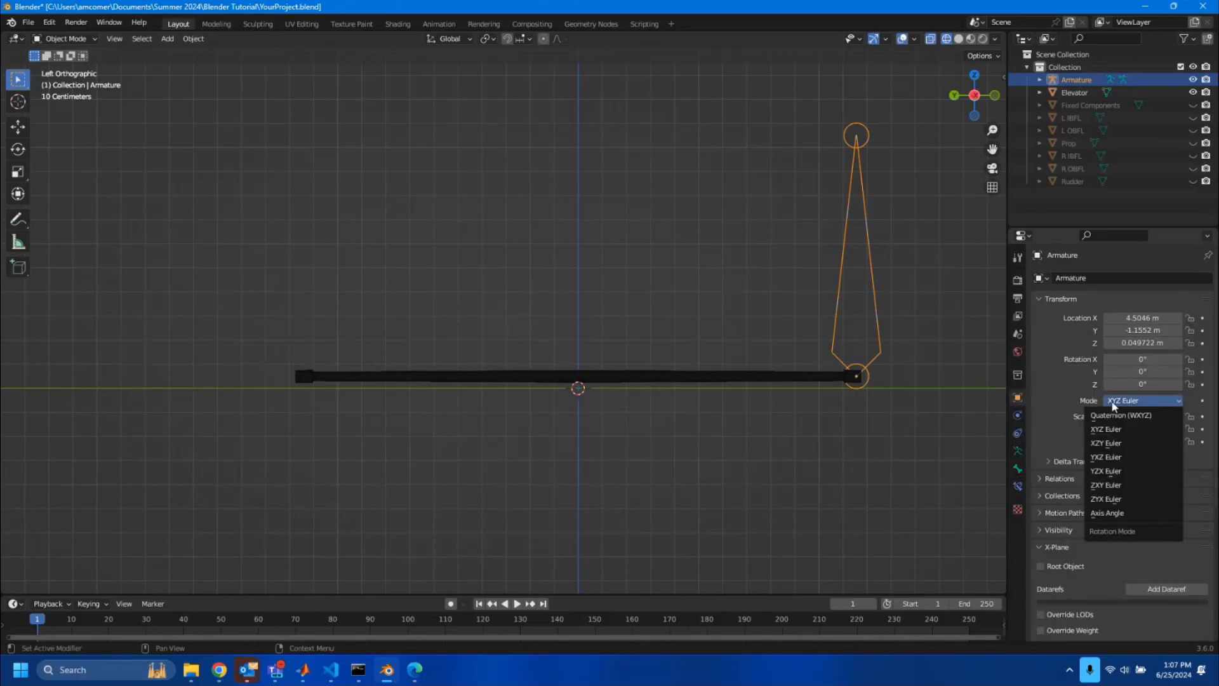
pyautogui.click(1108, 499)
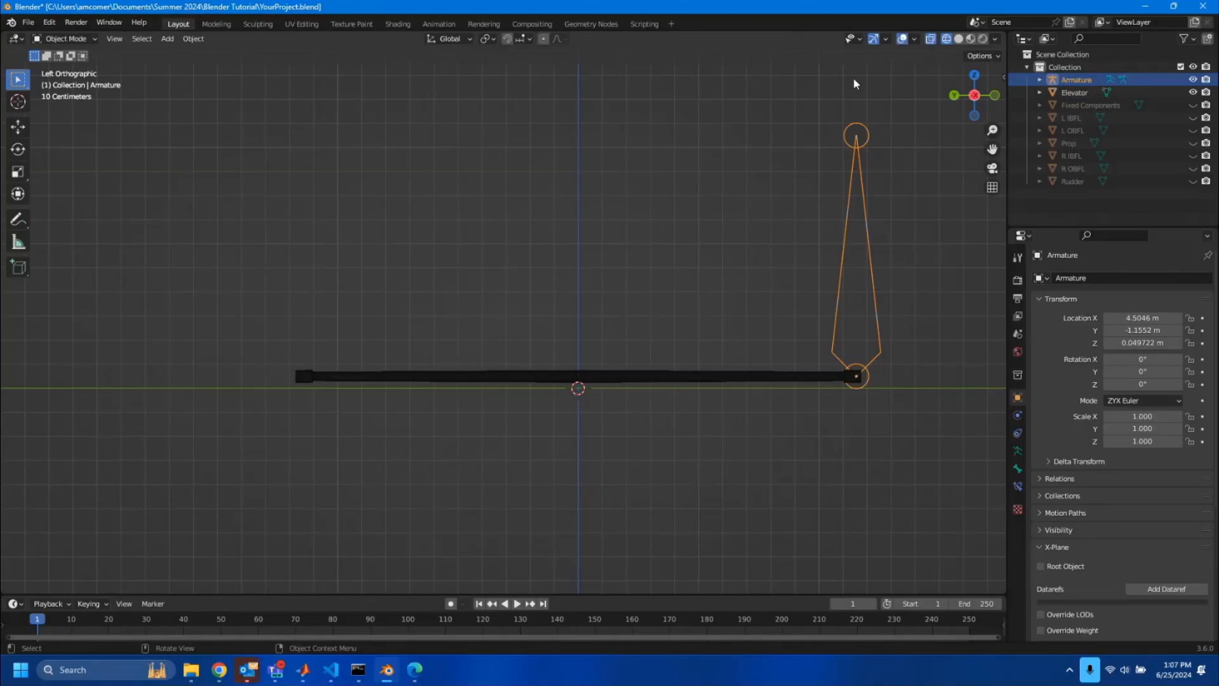
# Rotate the armature to about -90.1° on X and scale it to about 2.34 so it spans the elevator's full length.
pyautogui.press('r')
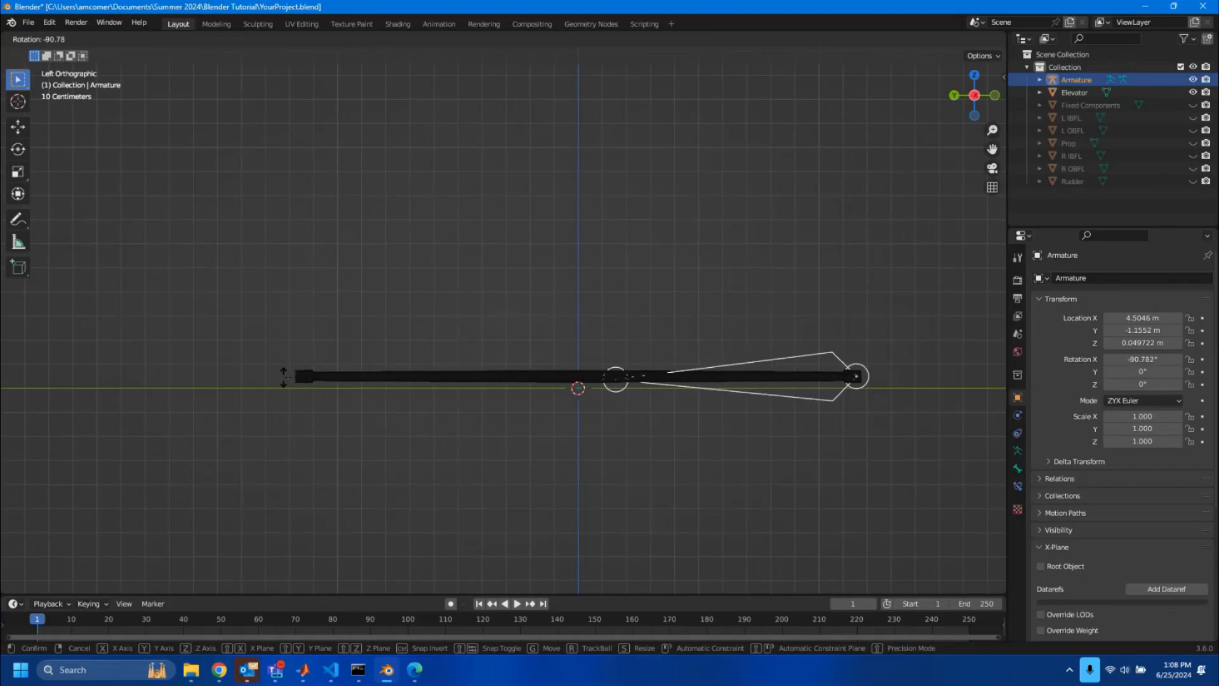
pyautogui.click(283, 375)
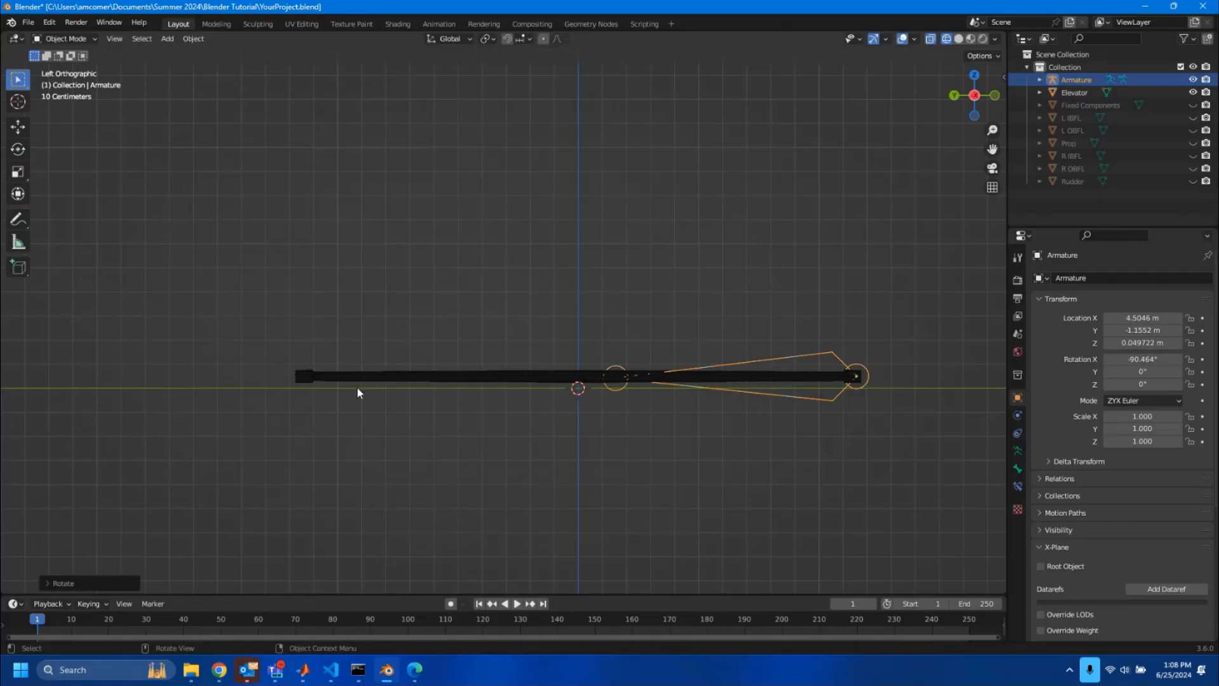
pyautogui.press('s')
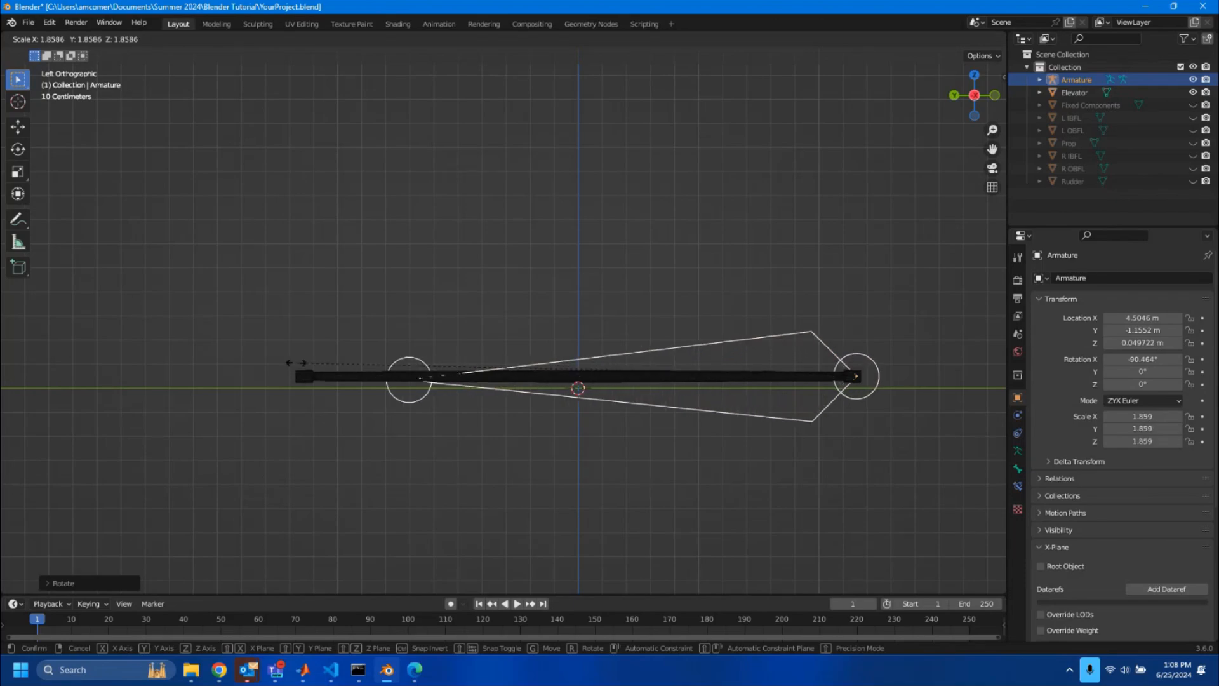
pyautogui.click(150, 355)
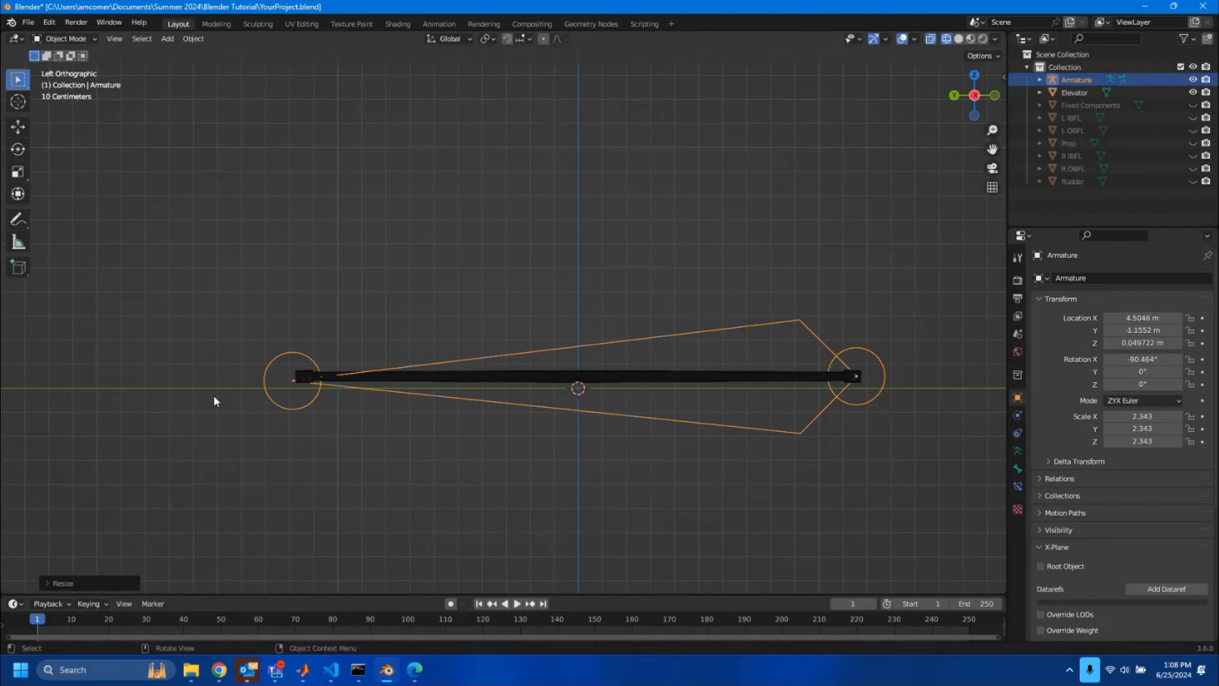
pyautogui.press('r')
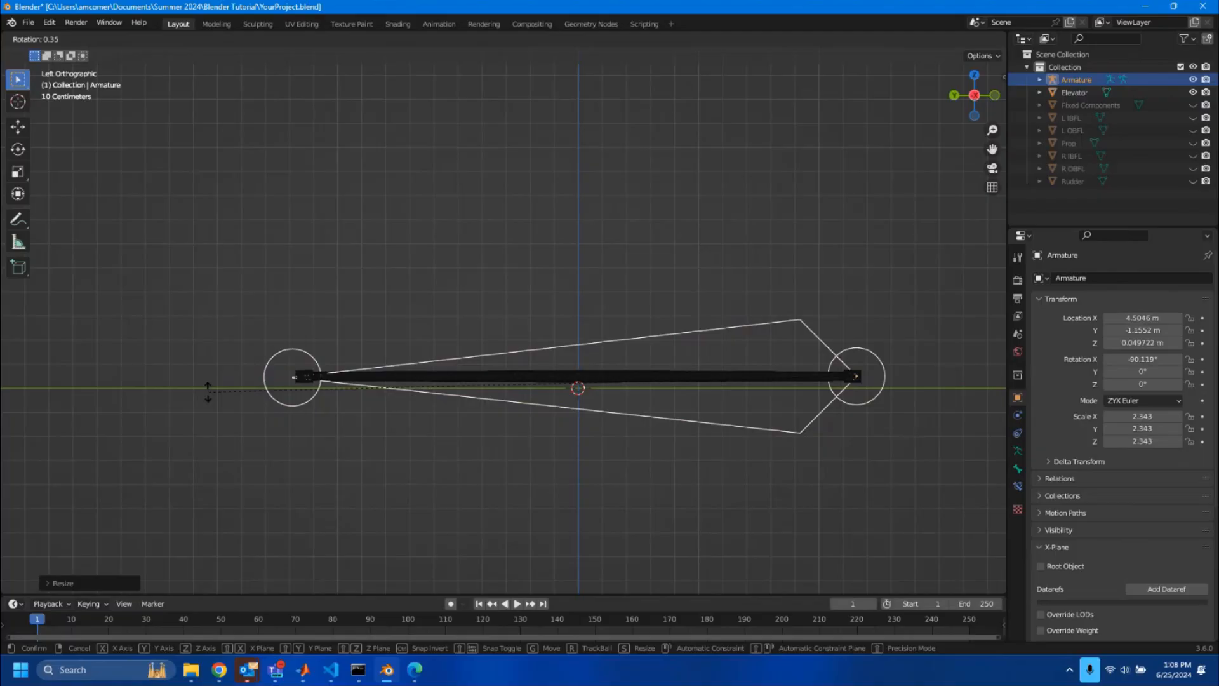
pyautogui.click(207, 391)
# Deselect the armature and switch the viewport to Material Preview shading.
pyautogui.moveTo(421, 331); pyautogui.dragTo(683, 263, button='middle')
pyautogui.scroll(3, 430, 243)
pyautogui.moveTo(430, 243); pyautogui.dragTo(690, 221, button='middle')
pyautogui.scroll(-1, 689, 221)
pyautogui.moveTo(630, 347); pyautogui.dragTo(642, 311, button='middle')
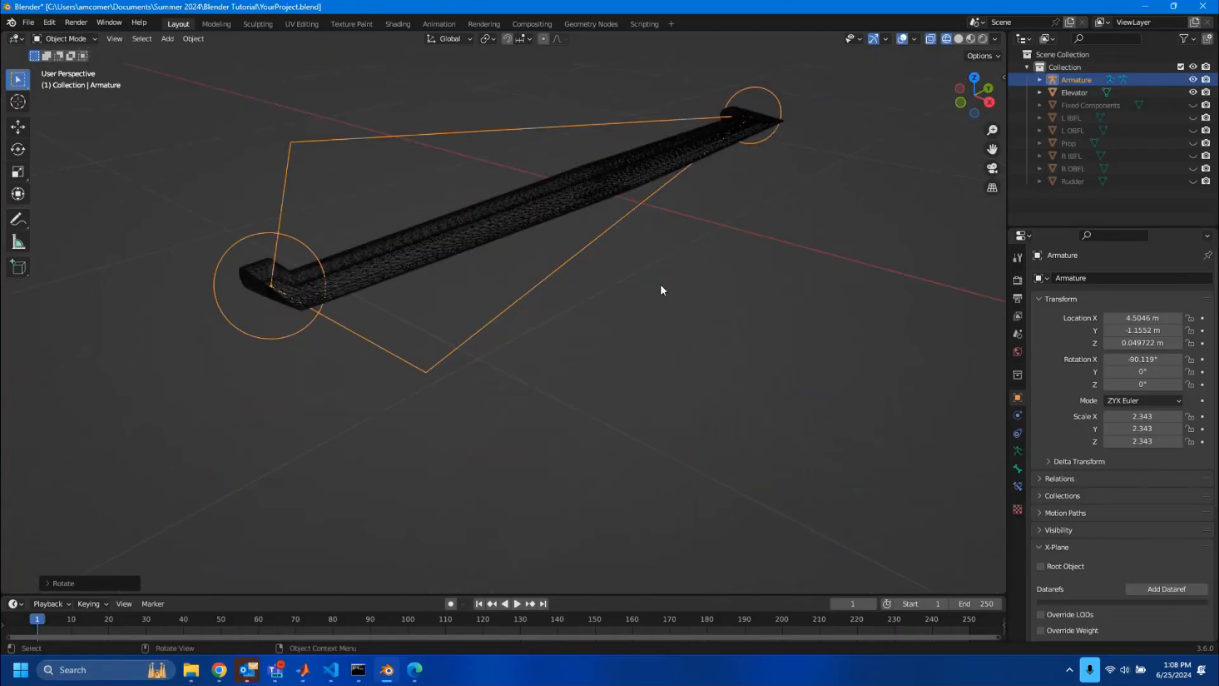
pyautogui.click(660, 284)
pyautogui.scroll(-1, 723, 169)
pyautogui.keyDown('shift'); pyautogui.moveTo(723, 170); pyautogui.dragTo(591, 363, button='middle'); pyautogui.keyUp('shift')
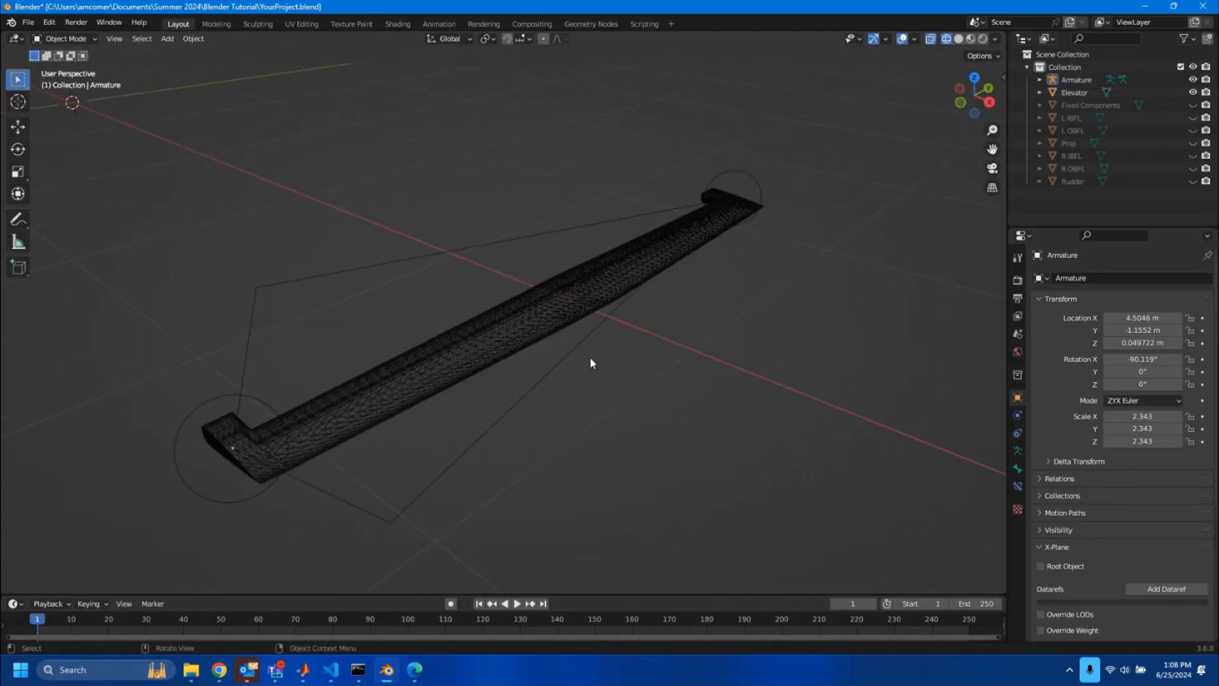
pyautogui.click(970, 39)
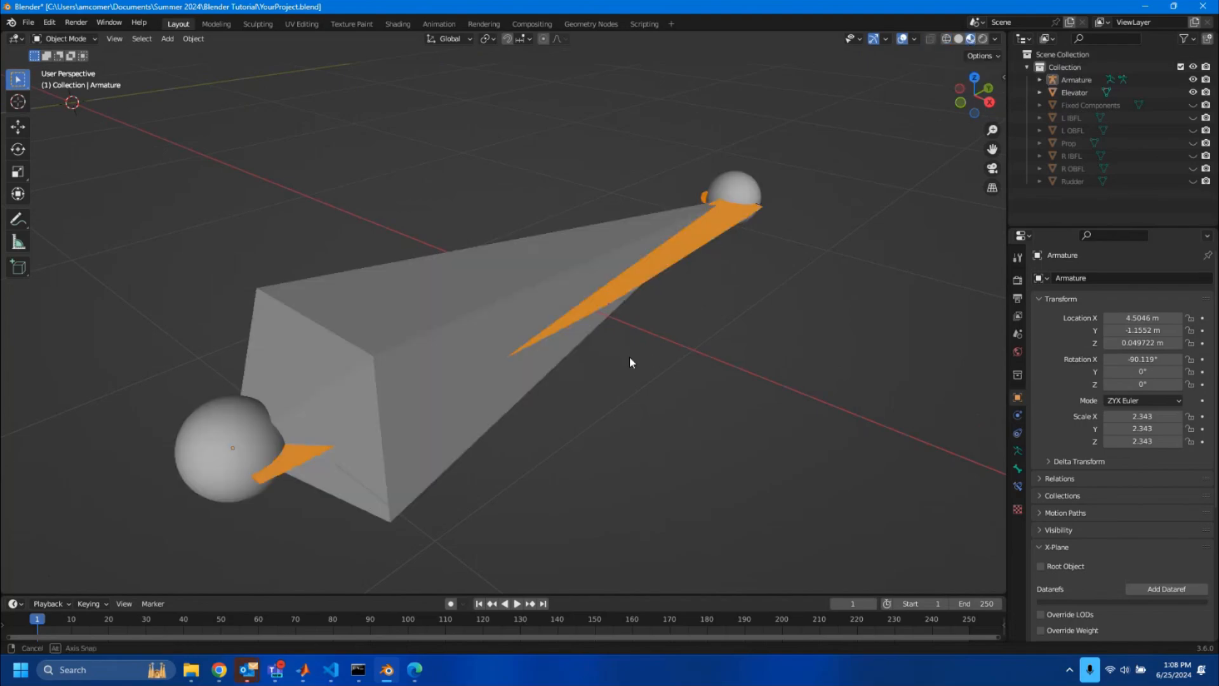
# Parent the elevator to the armature using the Object parent type, then clear the selection.
pyautogui.moveTo(631, 360); pyautogui.dragTo(640, 370, button='middle')
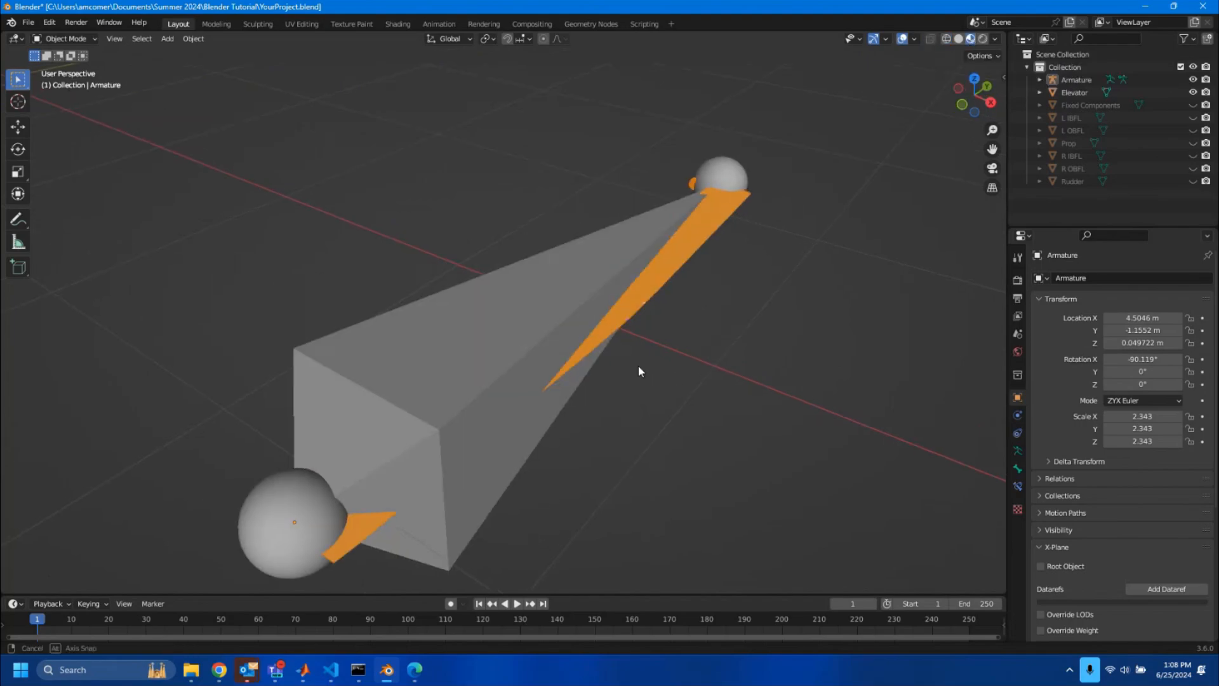
pyautogui.click(701, 242)
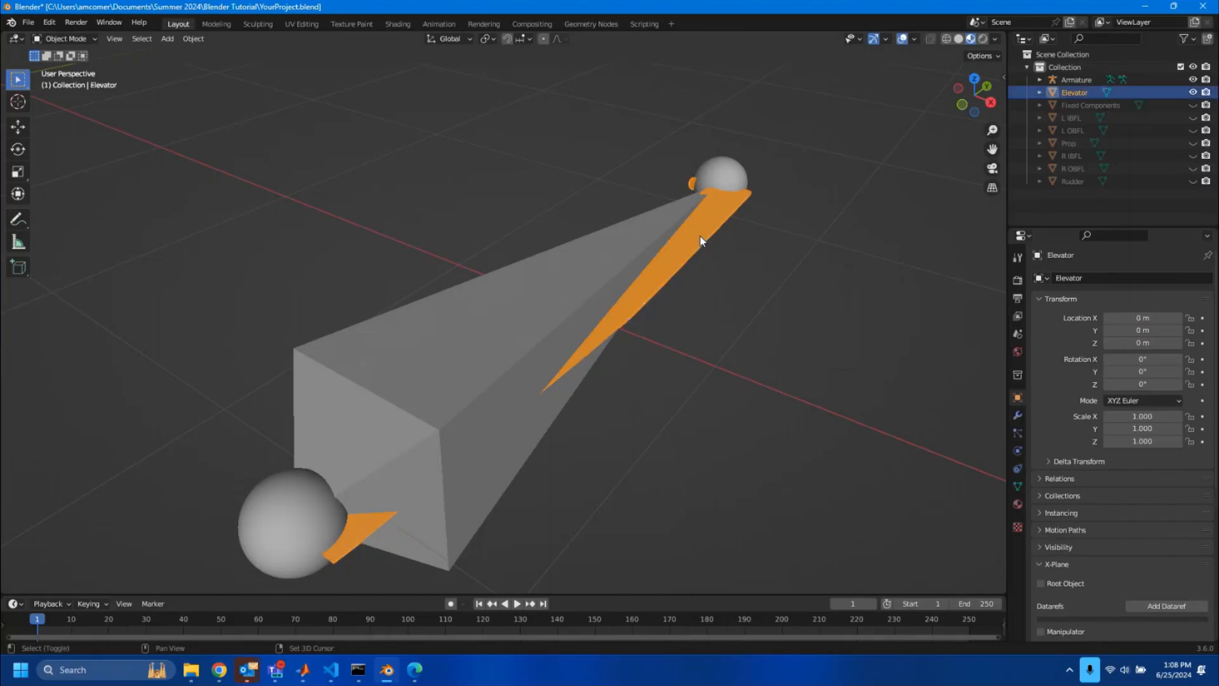
pyautogui.keyDown('shift'); pyautogui.click(475, 291); pyautogui.keyUp('shift')
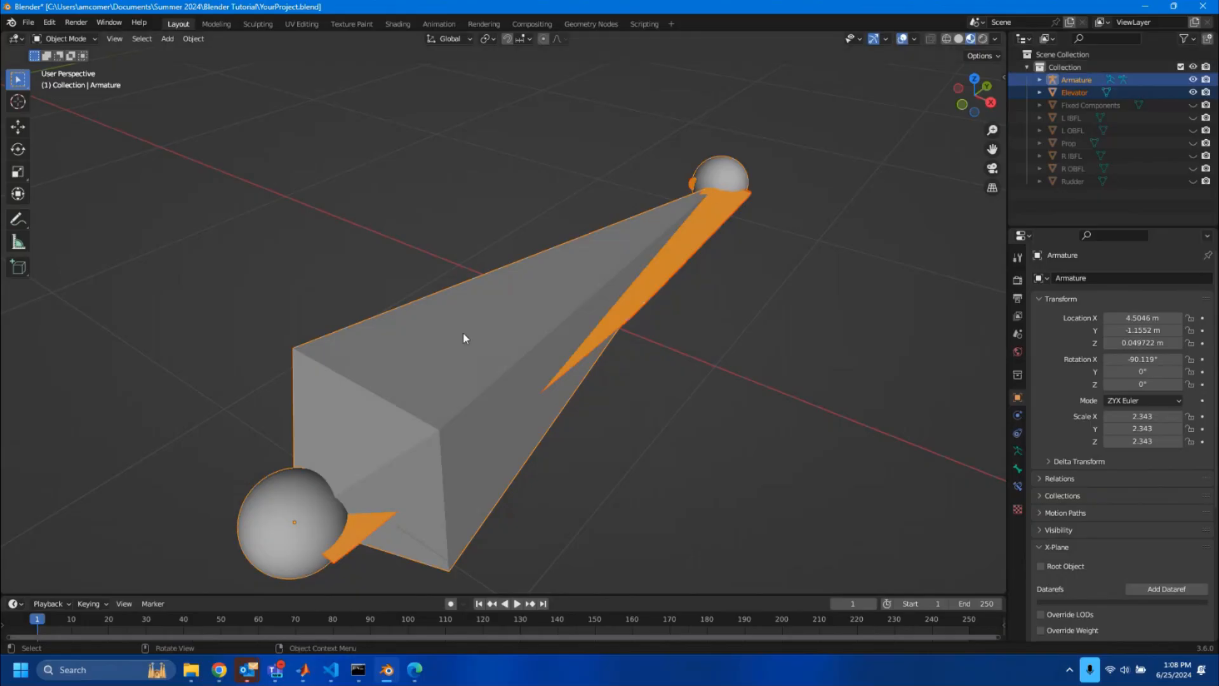
pyautogui.rightClick(478, 311)
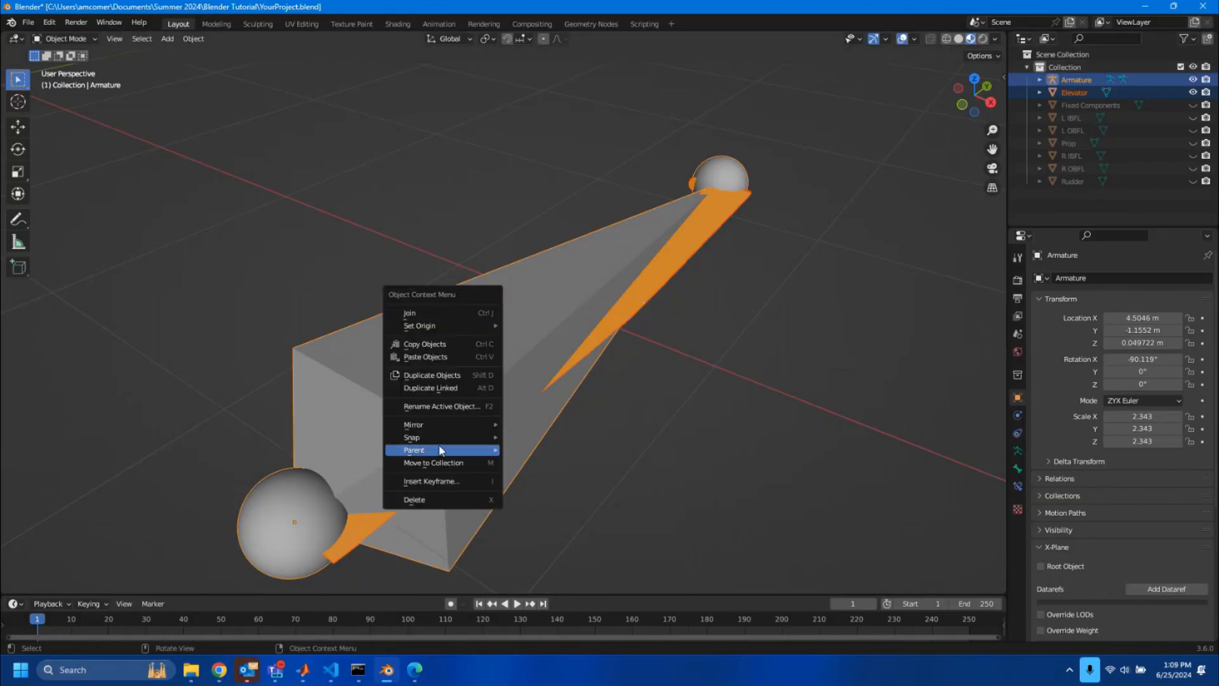
pyautogui.moveTo(442, 449)
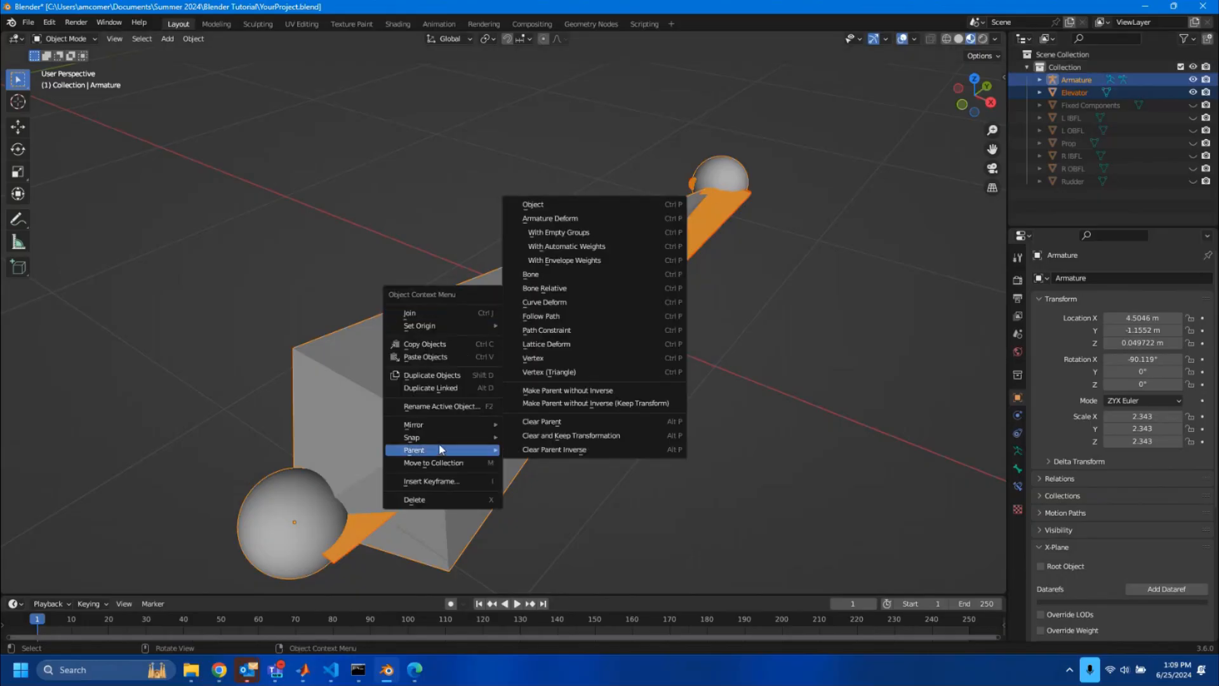
pyautogui.click(550, 205)
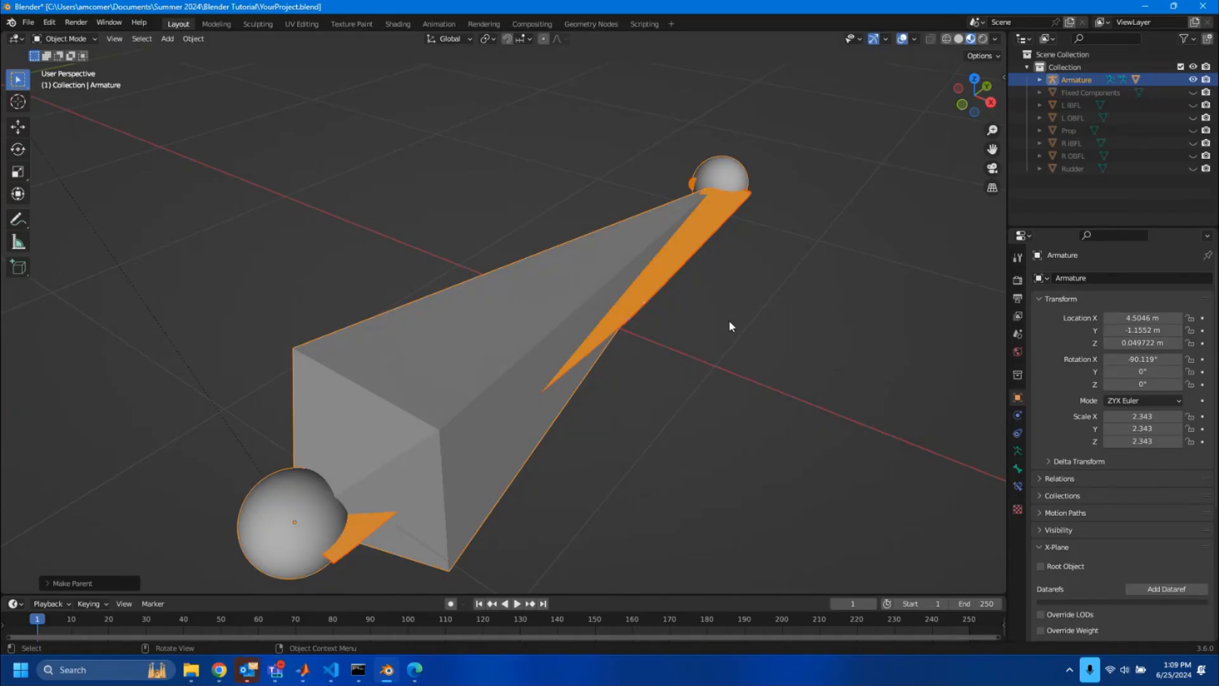
pyautogui.click(729, 325)
# Enlarge the timeline area and set the animation's frame range to start at 0 and end at 180.
pyautogui.scroll(-4, 693, 362)
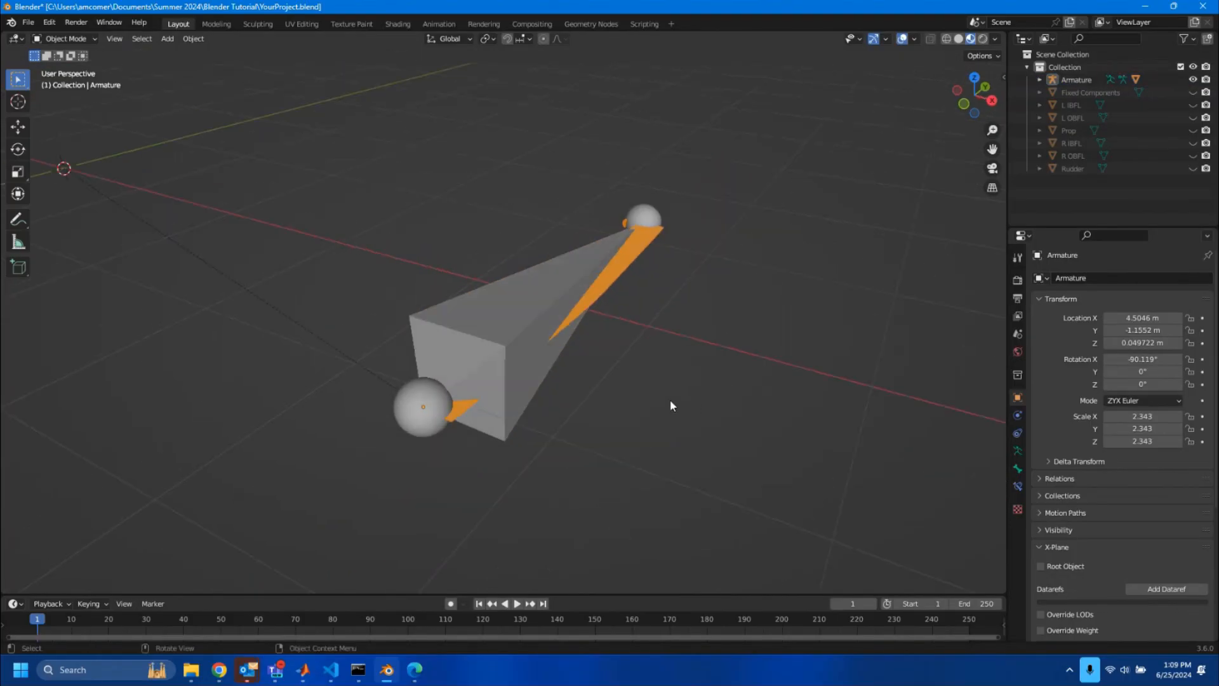
pyautogui.keyDown('shift'); pyautogui.moveTo(672, 405); pyautogui.dragTo(703, 370, button='middle'); pyautogui.keyUp('shift')
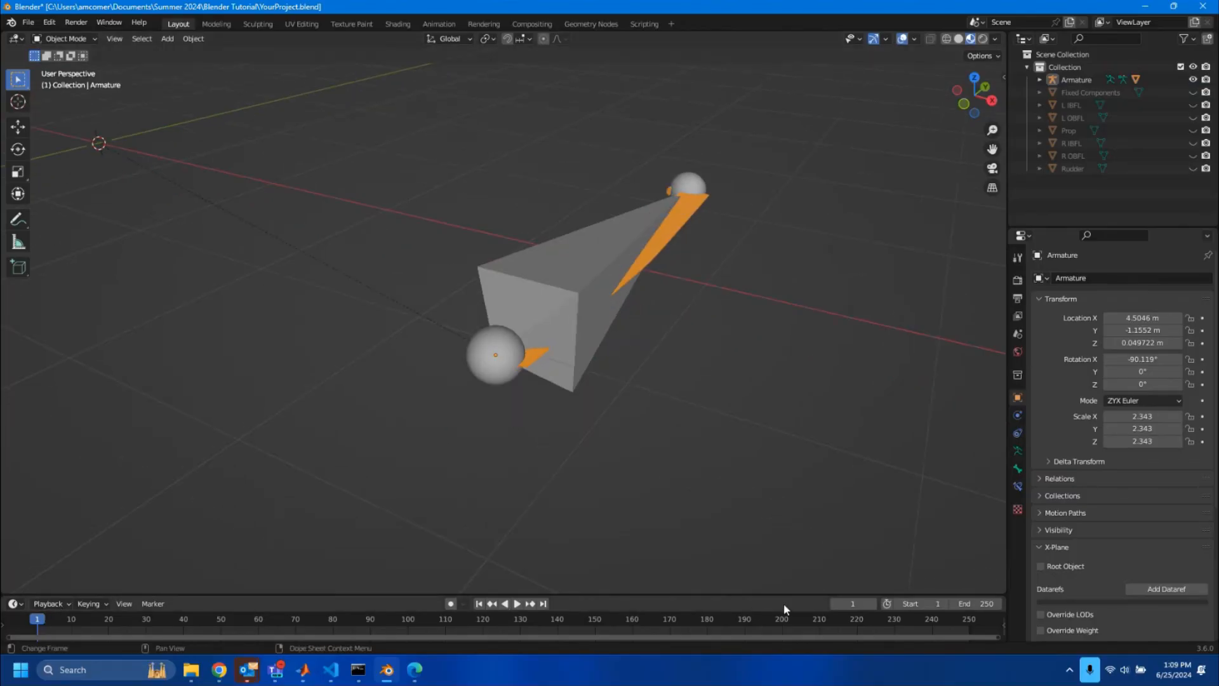
pyautogui.moveTo(580, 594); pyautogui.dragTo(599, 523)
pyautogui.click(931, 534)
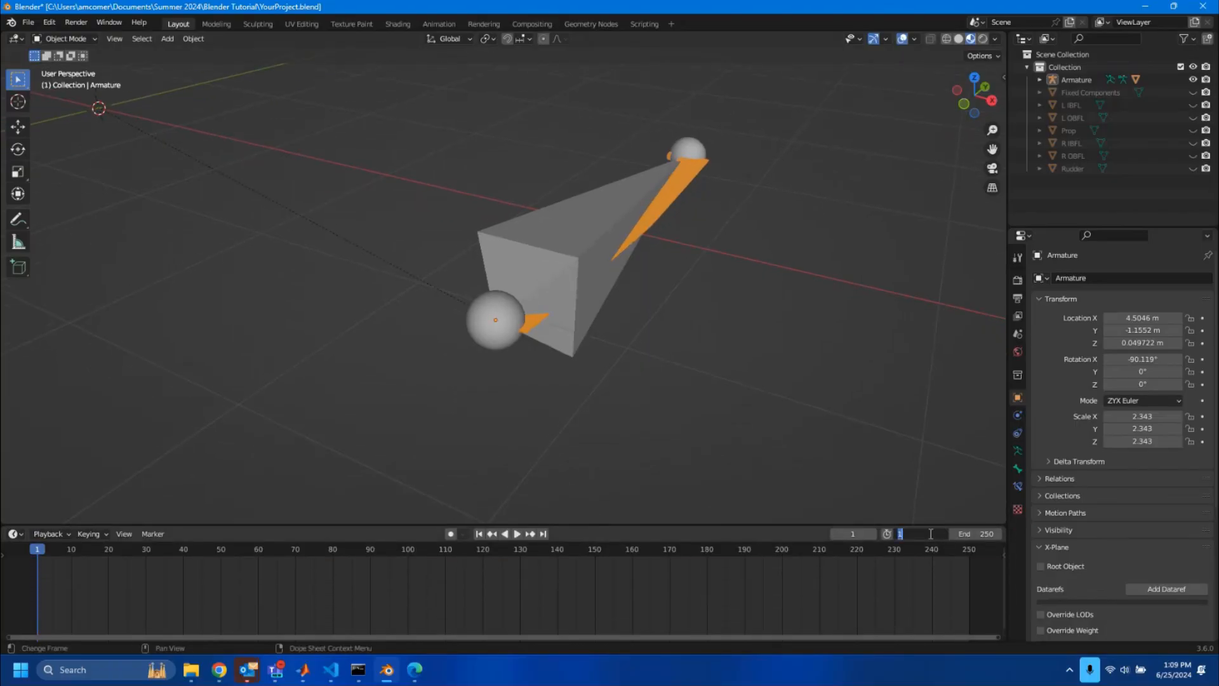
pyautogui.write('0')
pyautogui.press('Return')
pyautogui.click(993, 533)
pyautogui.write('1')
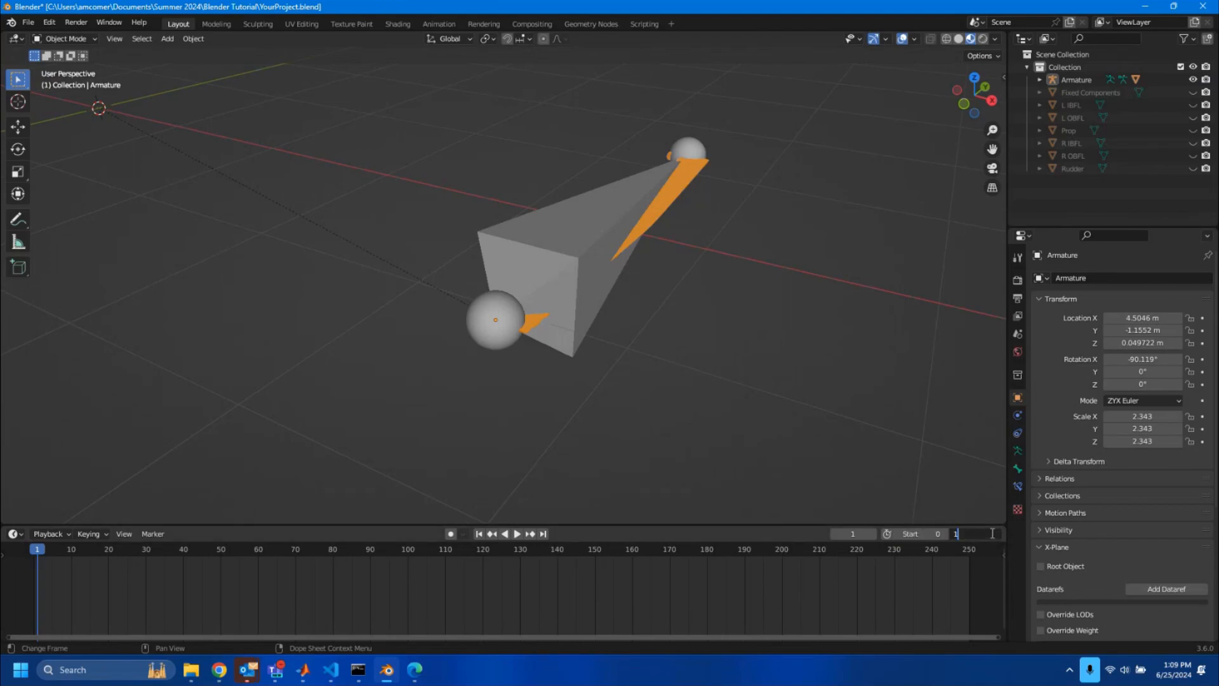
pyautogui.write('80')
pyautogui.press('Return')
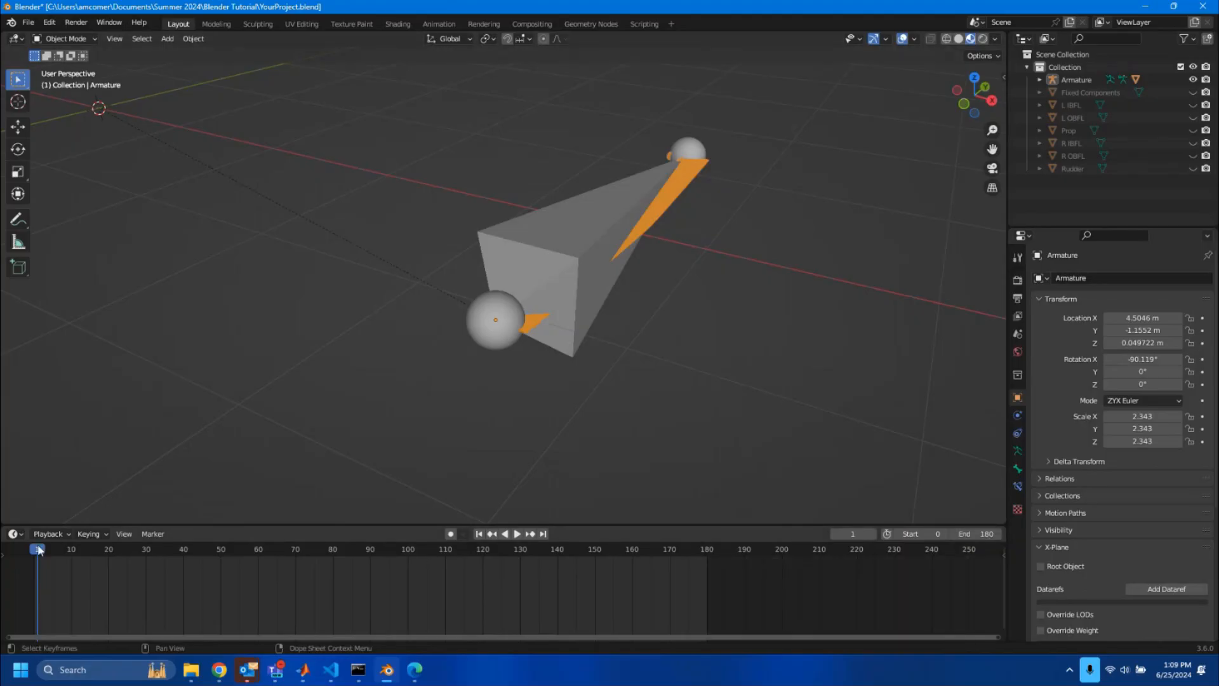
# Move the timeline's current frame to 90.
pyautogui.press('space')
pyautogui.moveTo(58, 551); pyautogui.dragTo(371, 562)
pyautogui.press('space')
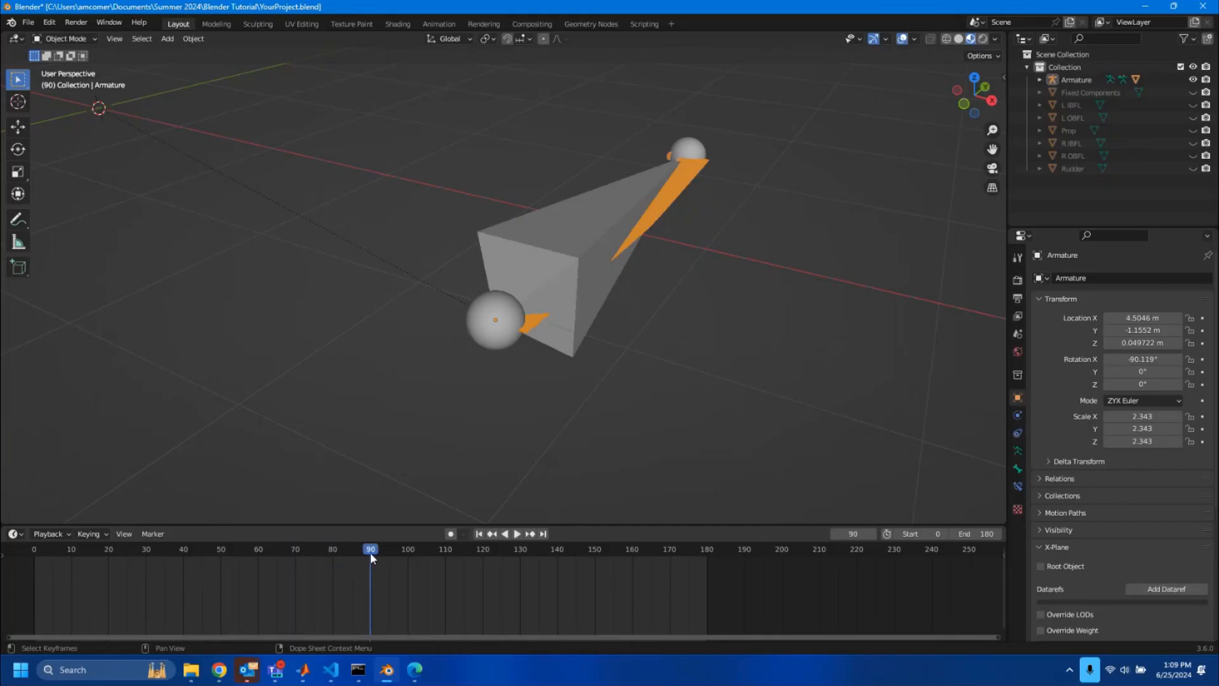
# Rotate the armature 0° about its local Z axis and insert a Rotation keyframe at frame 90.
pyautogui.moveTo(616, 245); pyautogui.dragTo(585, 230, button='middle')
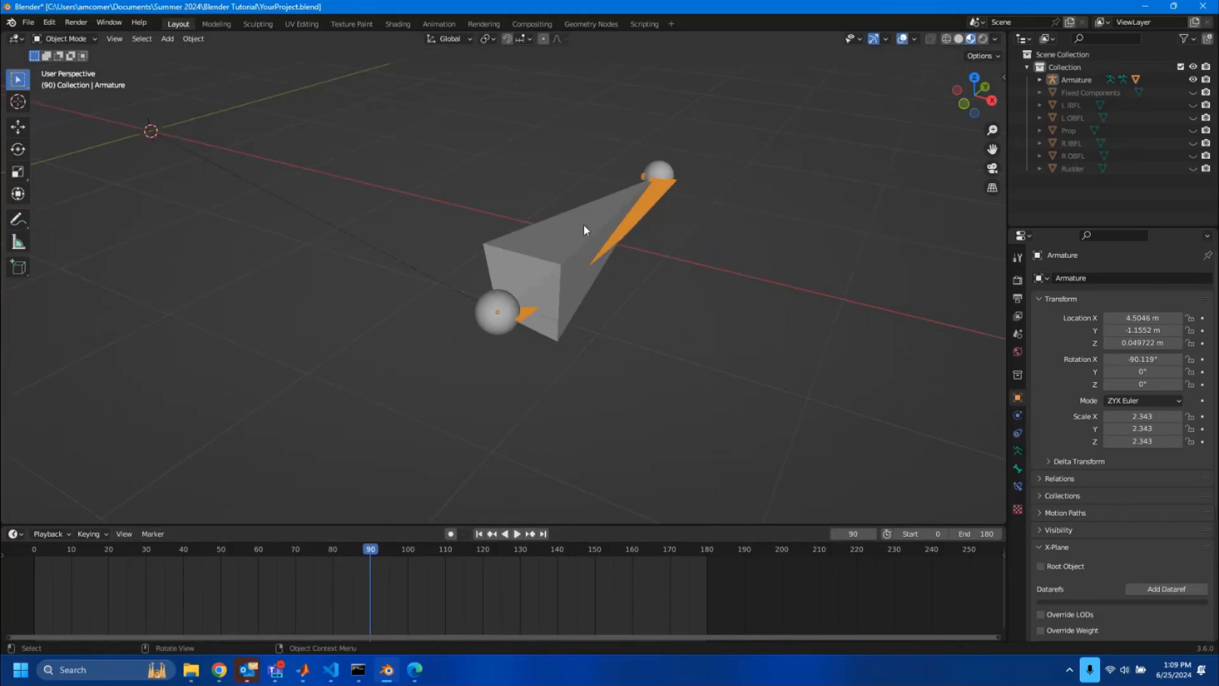
pyautogui.click(585, 230)
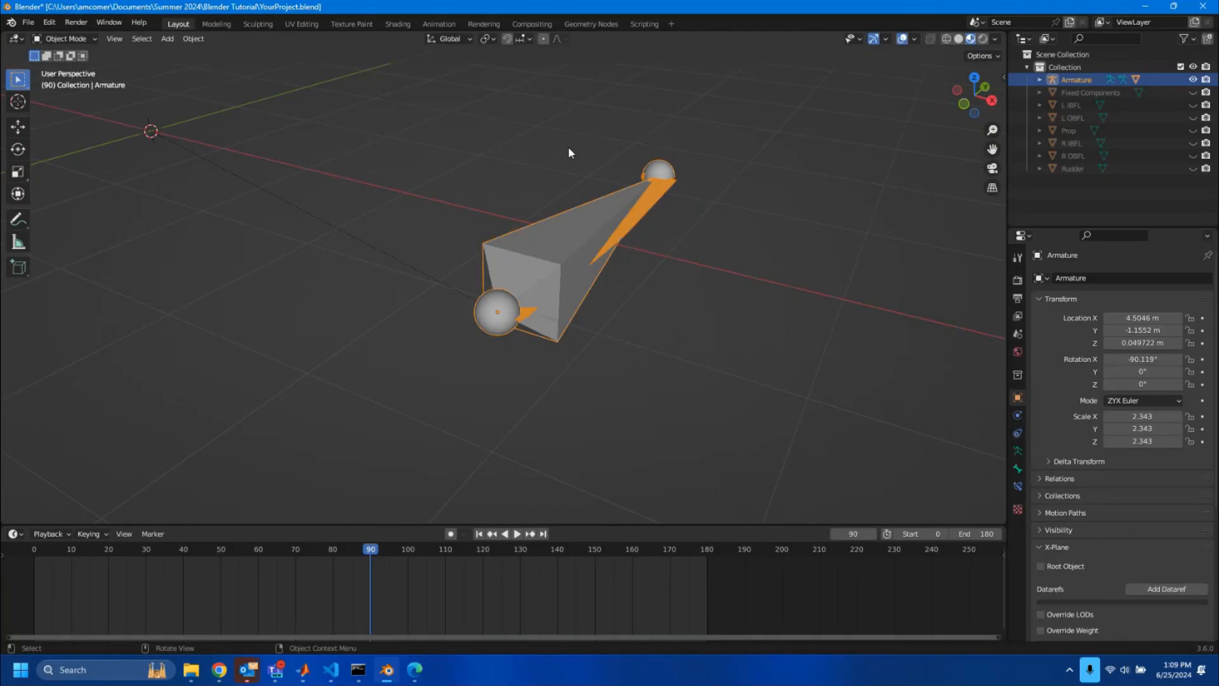
pyautogui.scroll(2, 570, 270)
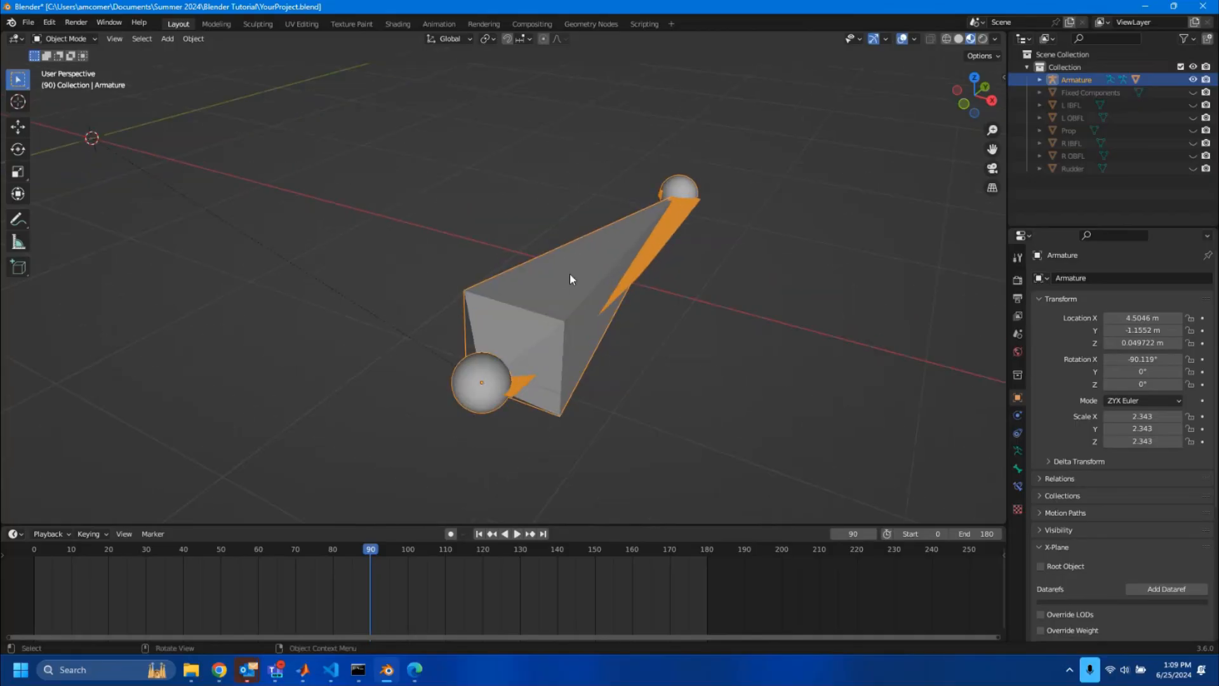
pyautogui.keyDown('shift'); pyautogui.moveTo(664, 287); pyautogui.dragTo(656, 277, button='middle'); pyautogui.keyUp('shift')
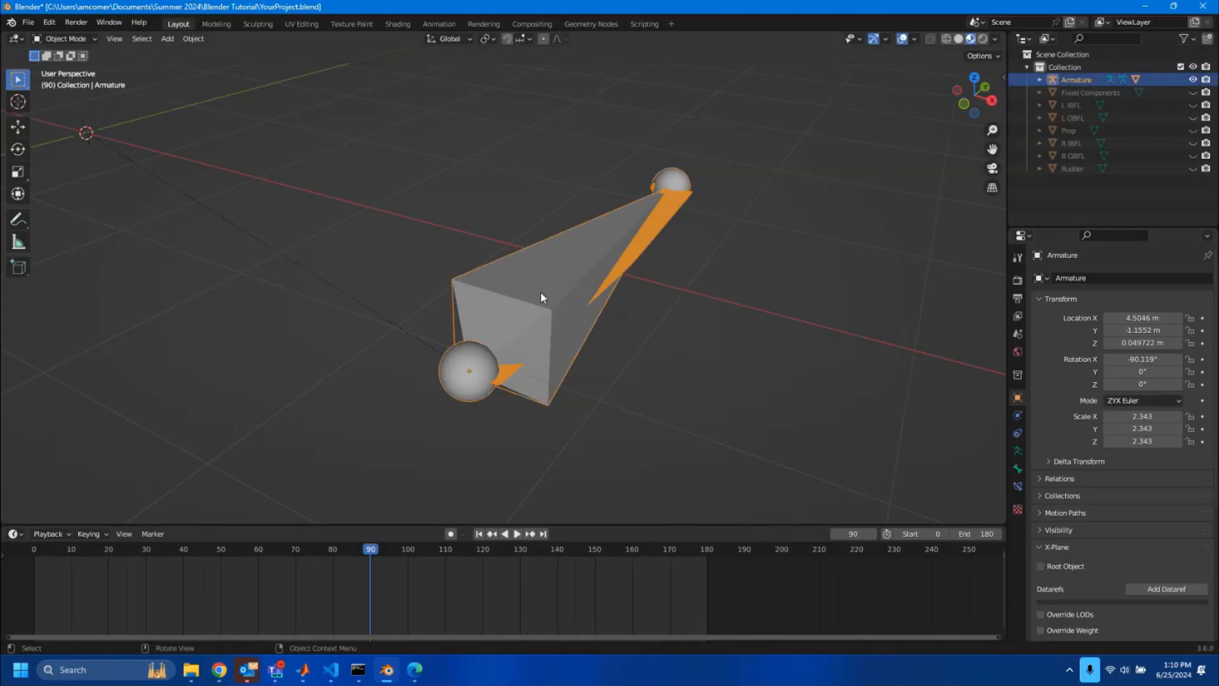
pyautogui.press('r')
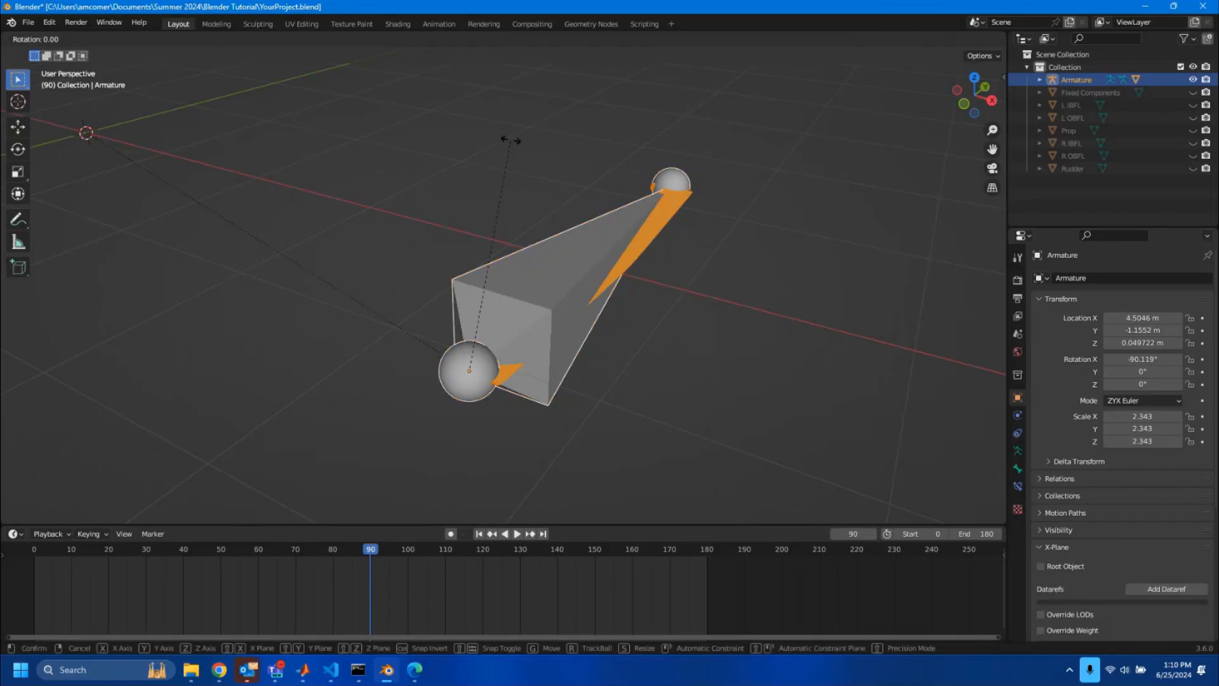
pyautogui.press('z')
pyautogui.press('z')
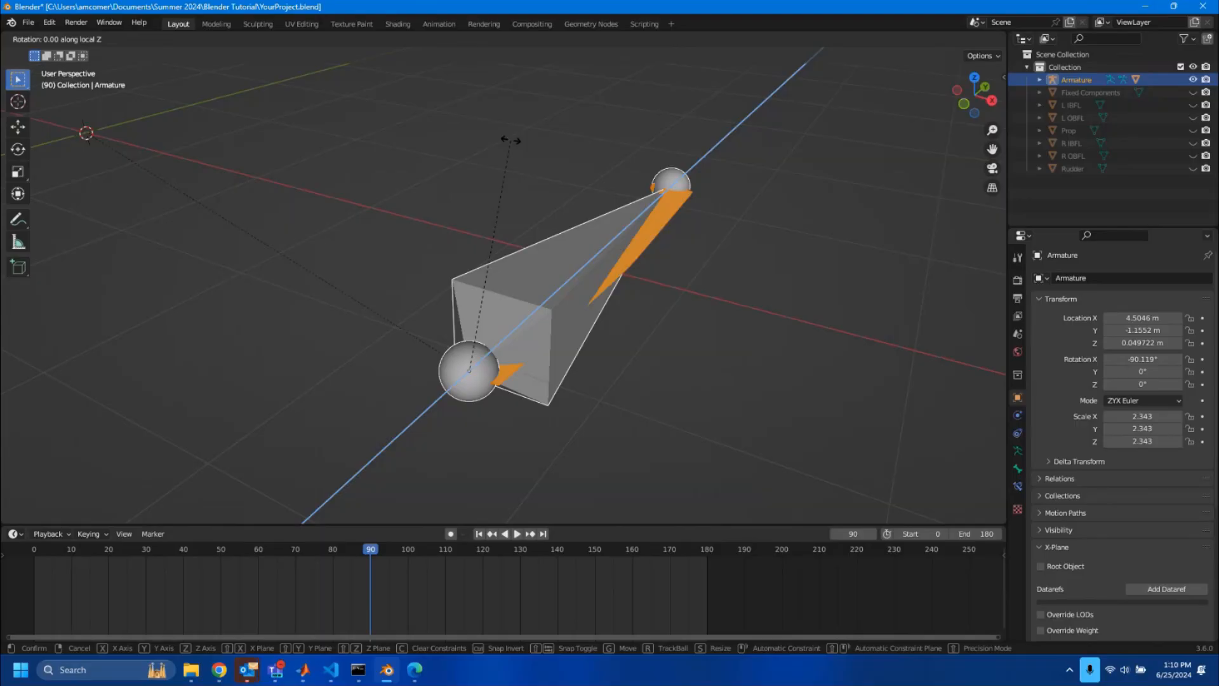
pyautogui.write('0')
pyautogui.press('Return')
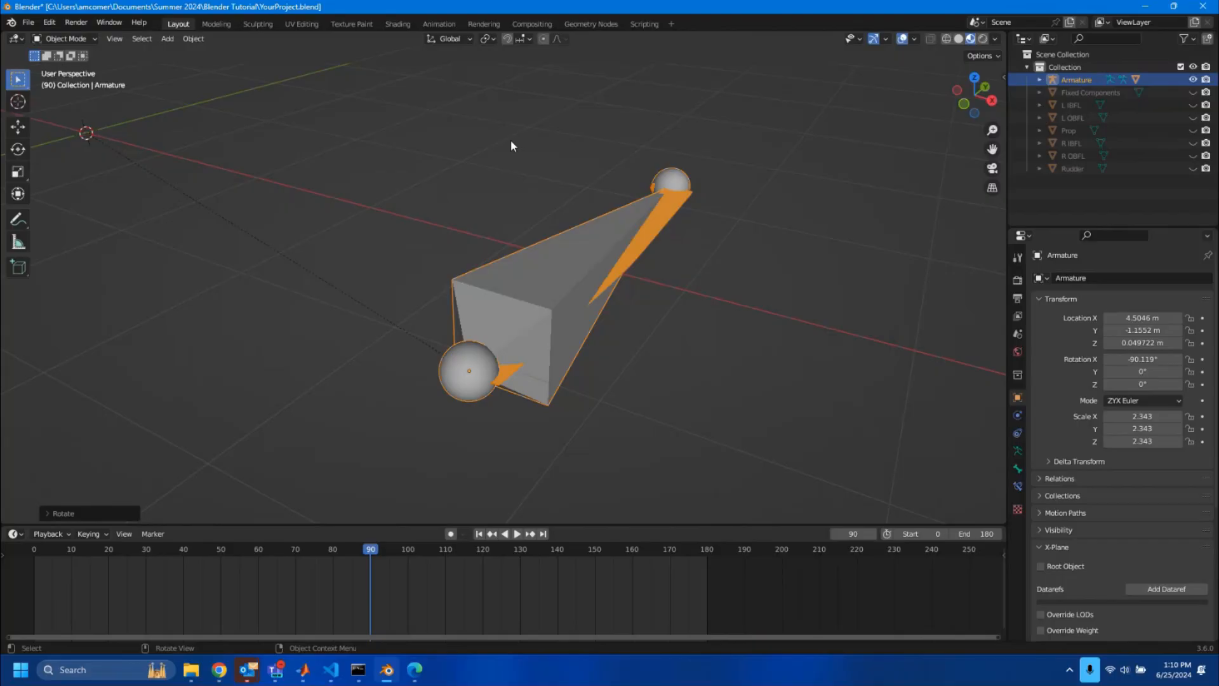
pyautogui.press('i')
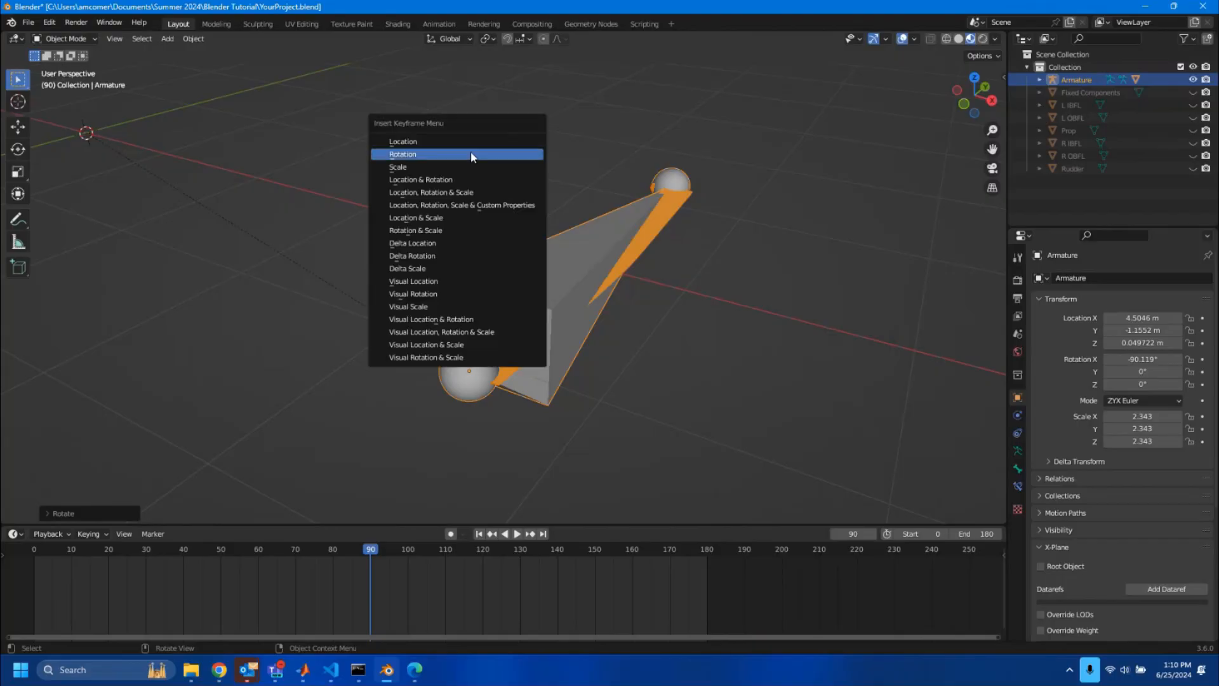
pyautogui.click(445, 155)
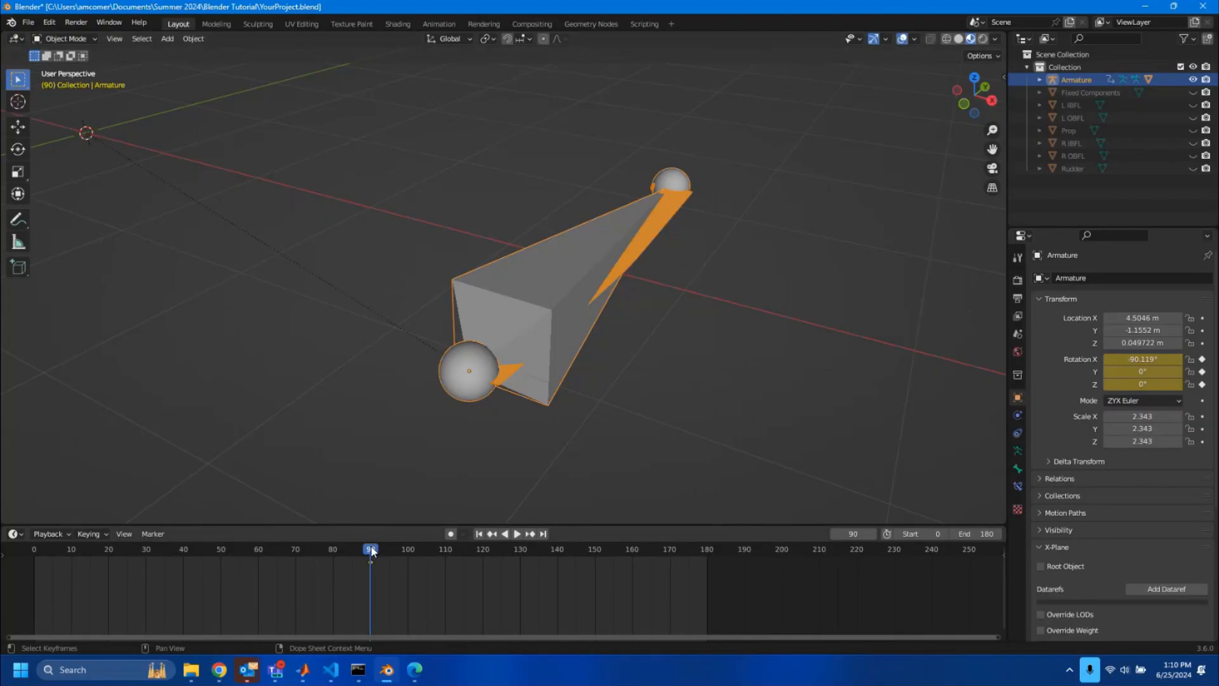
# At frame 0, rotate the armature 90° about its local Z axis and insert a Rotation keyframe.
pyautogui.moveTo(372, 550); pyautogui.dragTo(33, 550)
pyautogui.press('r')
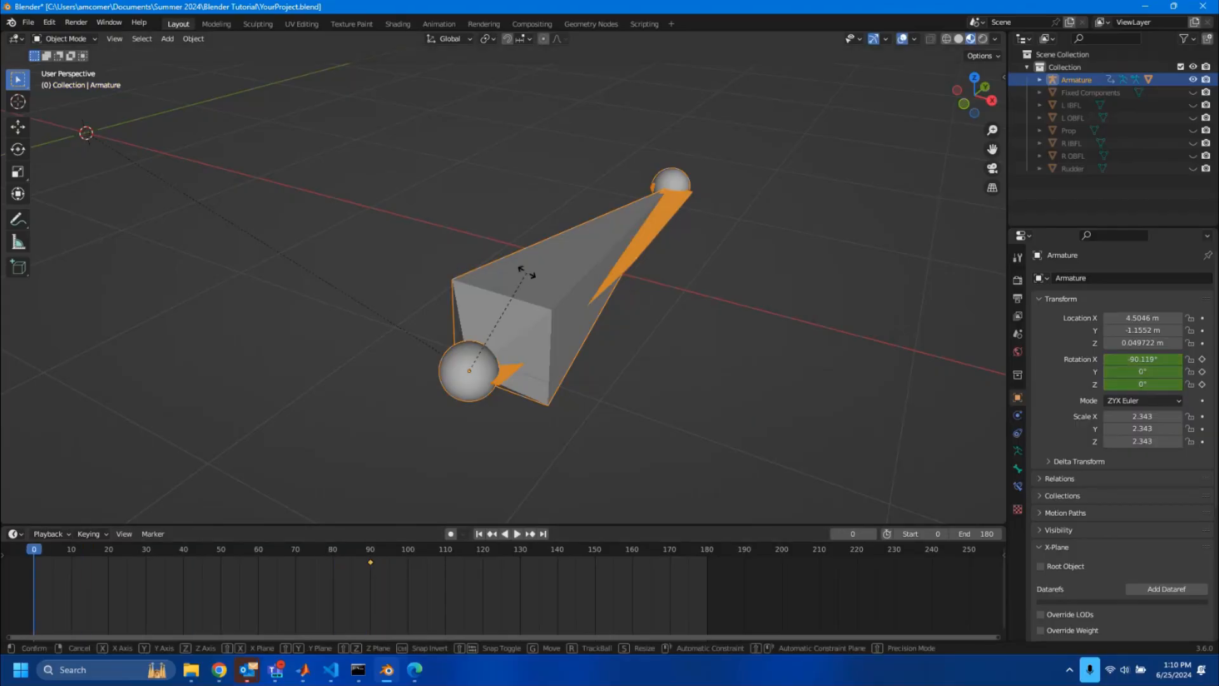
pyautogui.press('z')
pyautogui.press('z')
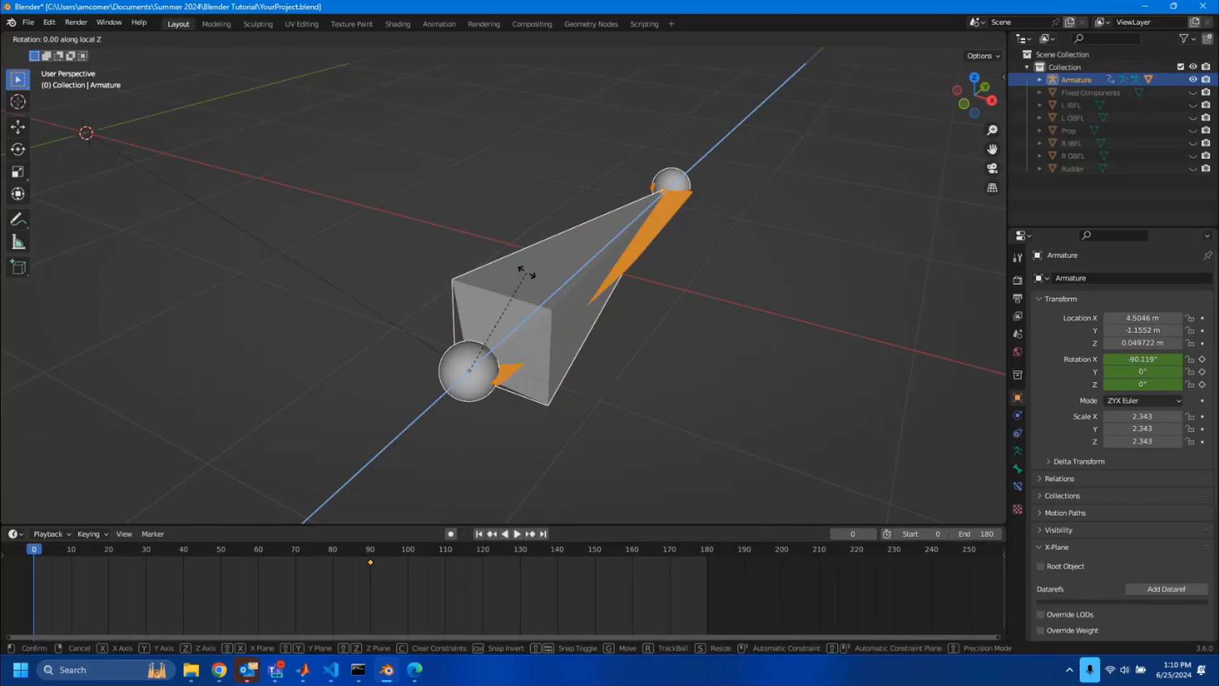
pyautogui.write('90')
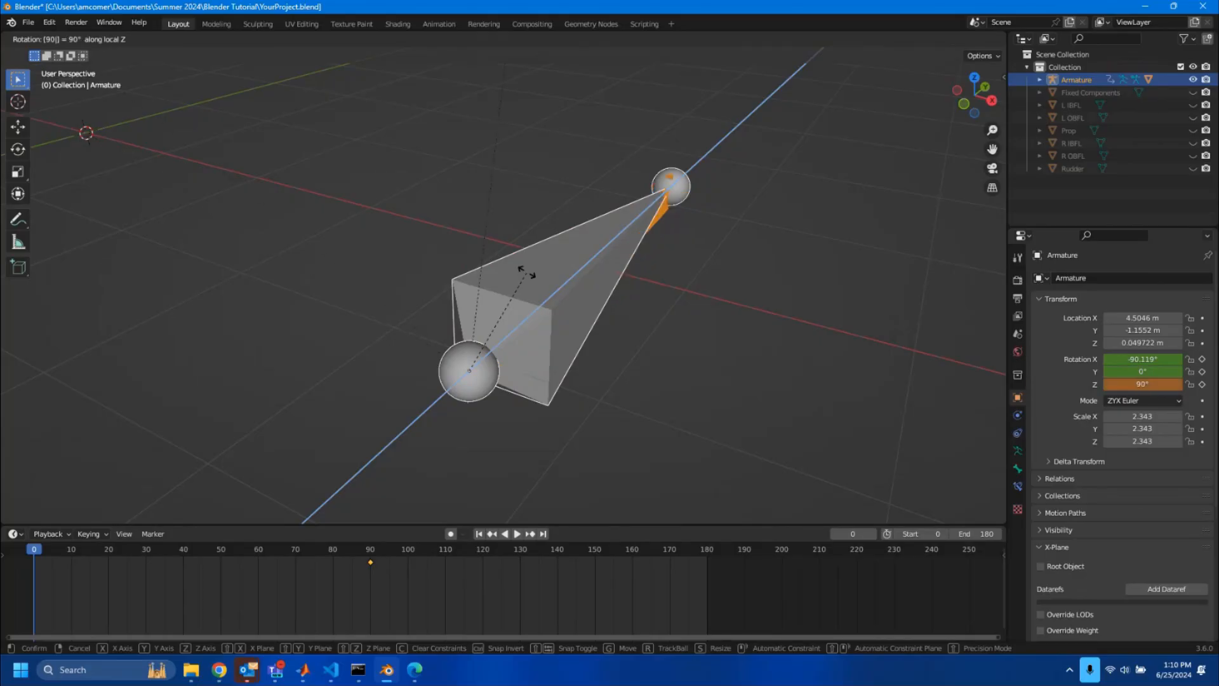
pyautogui.press('Return')
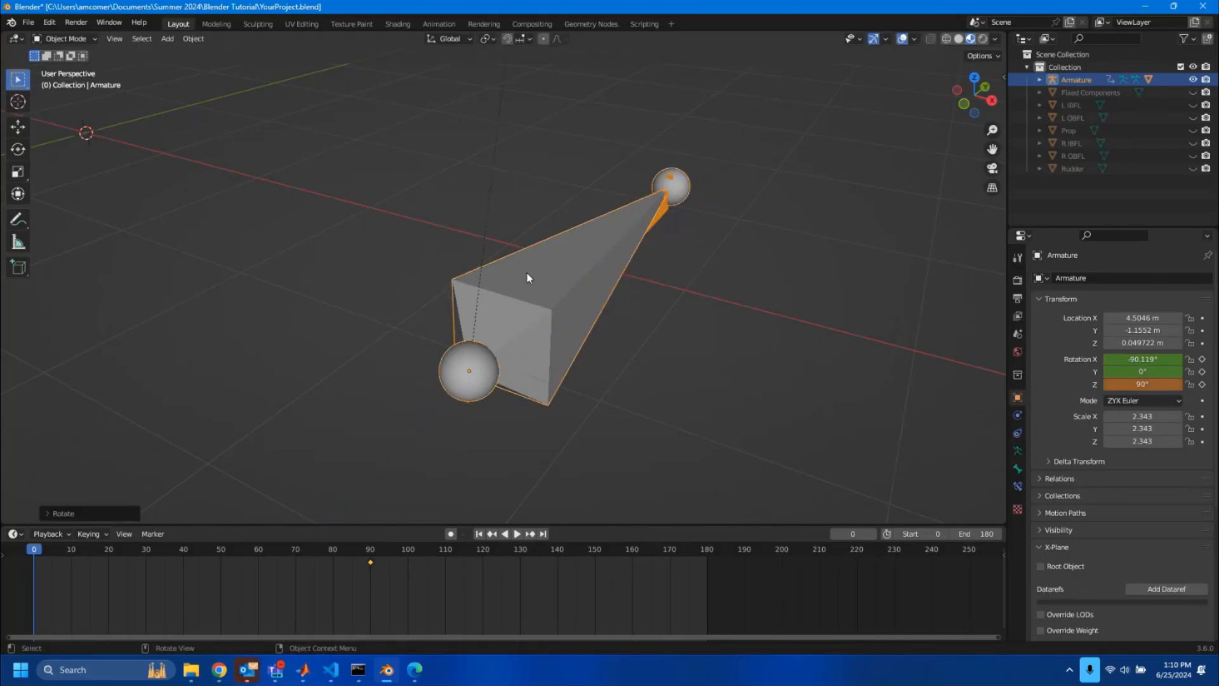
pyautogui.press('i')
pyautogui.click(527, 278)
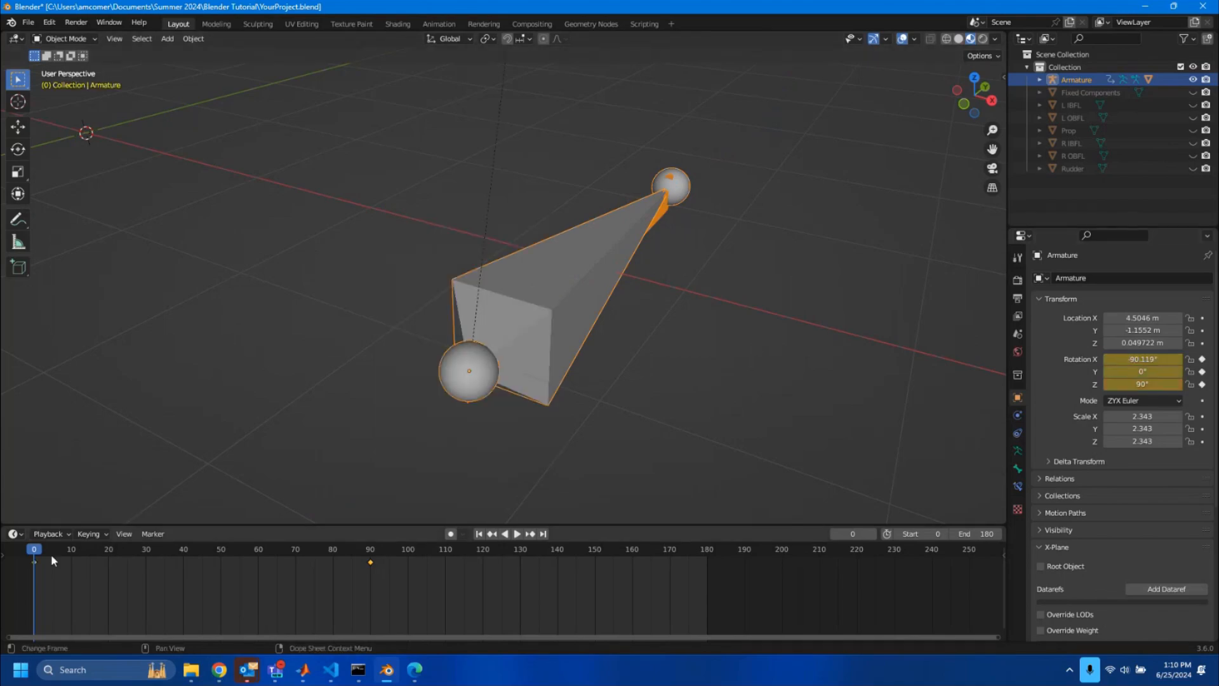
# At frame 180, rotate the armature -90° about its local Z axis and insert a Rotation keyframe.
pyautogui.press('space')
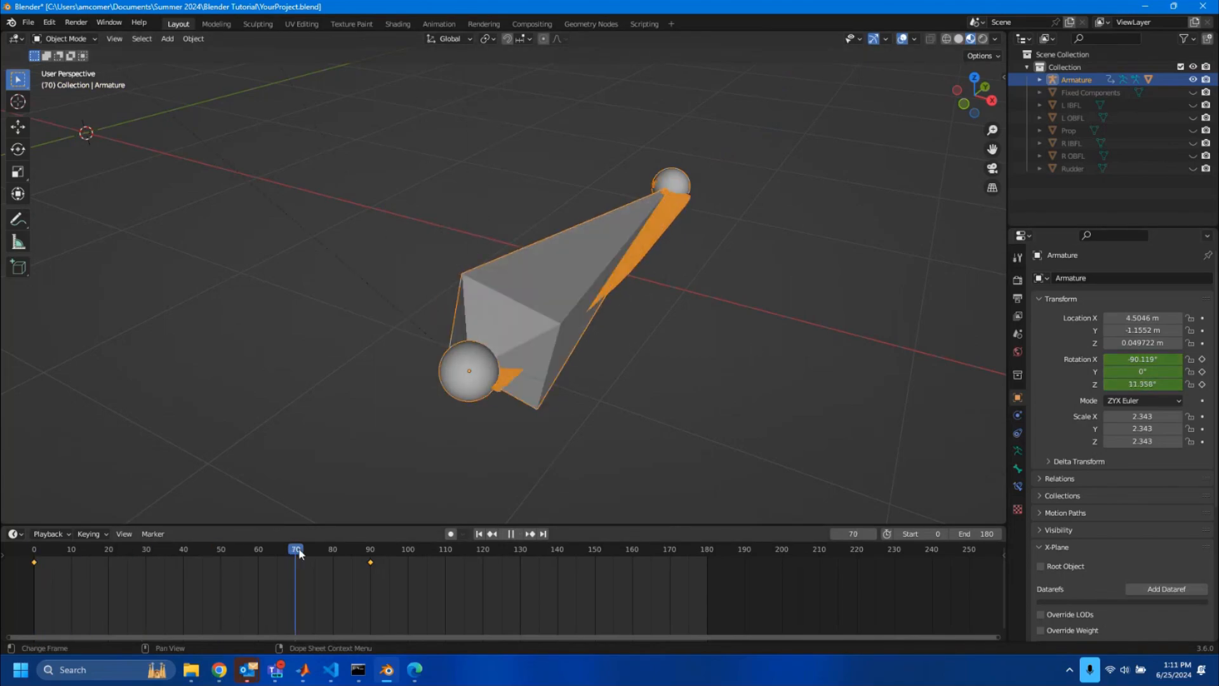
pyautogui.moveTo(325, 553); pyautogui.dragTo(707, 552)
pyautogui.press('space')
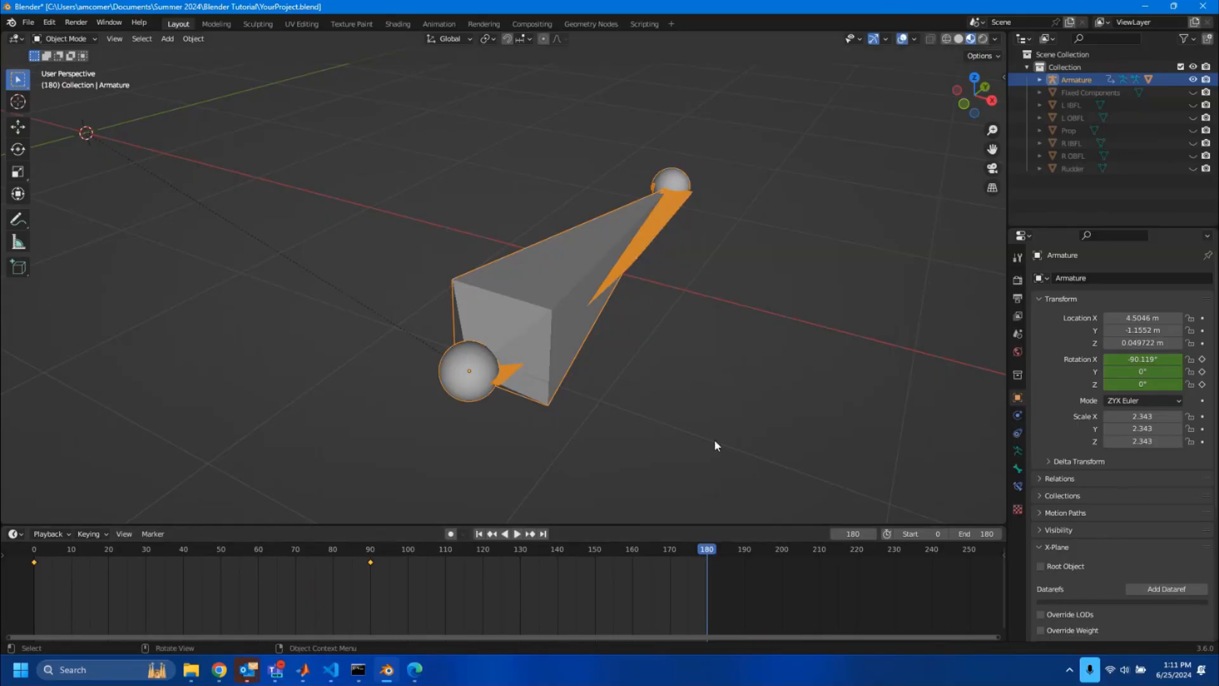
pyautogui.press('r')
pyautogui.press('z')
pyautogui.press('z')
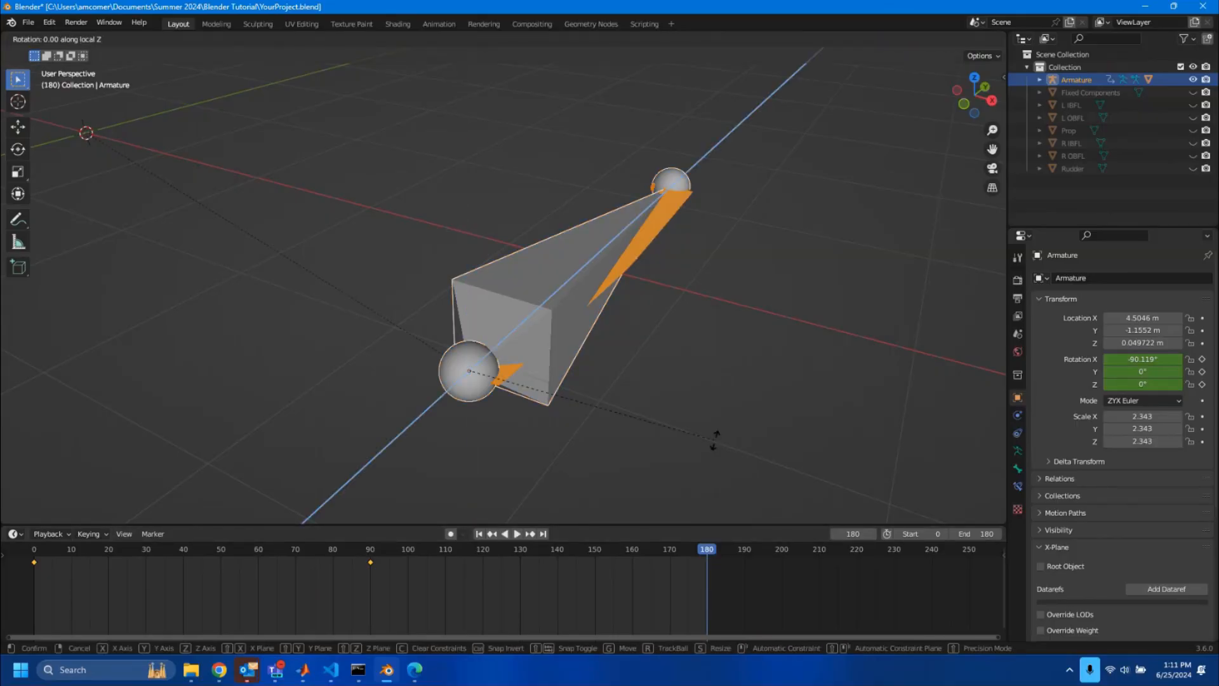
pyautogui.write('-90')
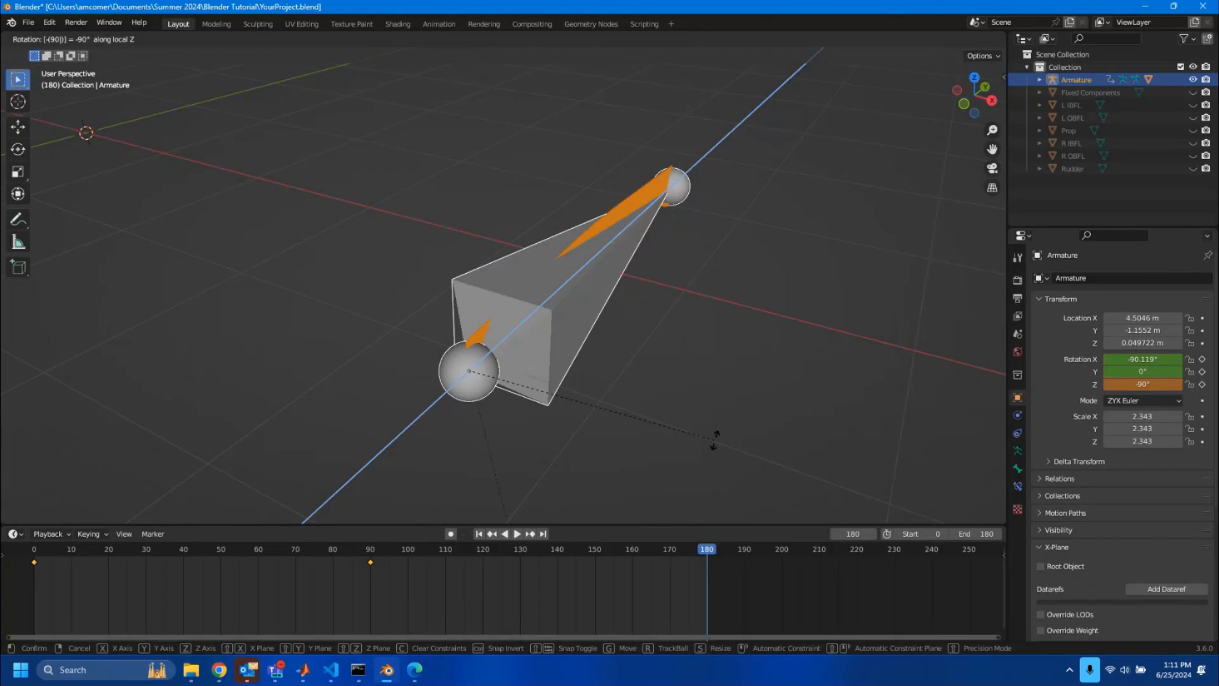
pyautogui.press('Return')
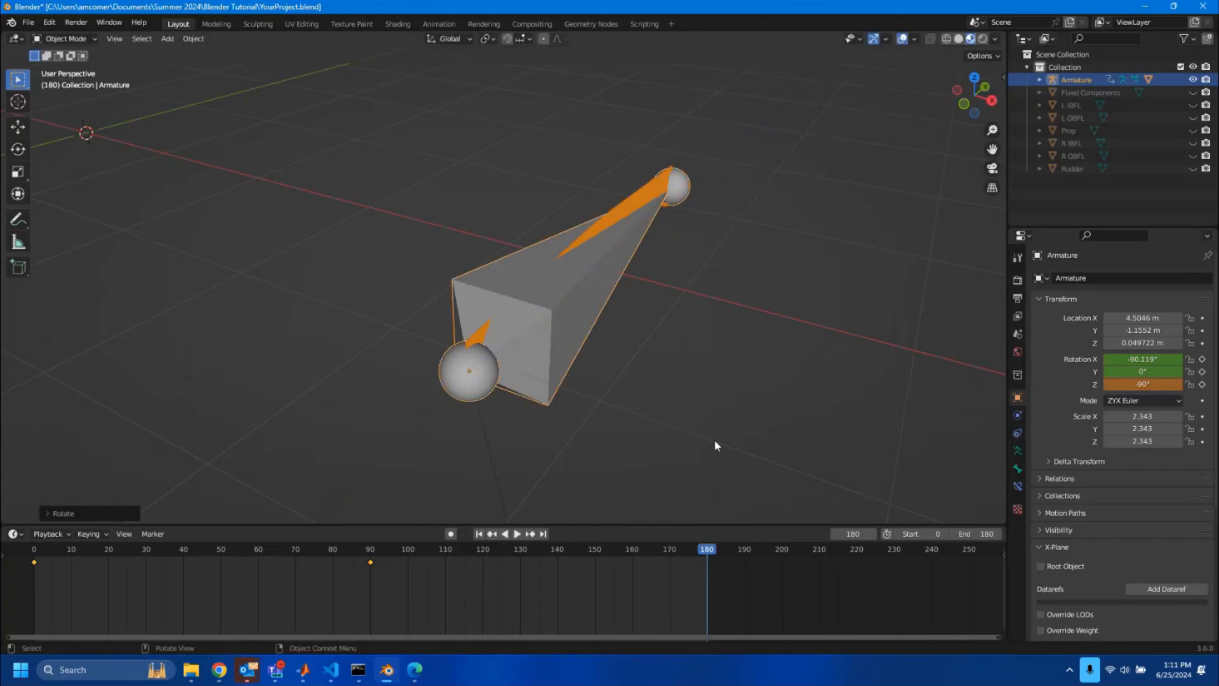
pyautogui.press('i')
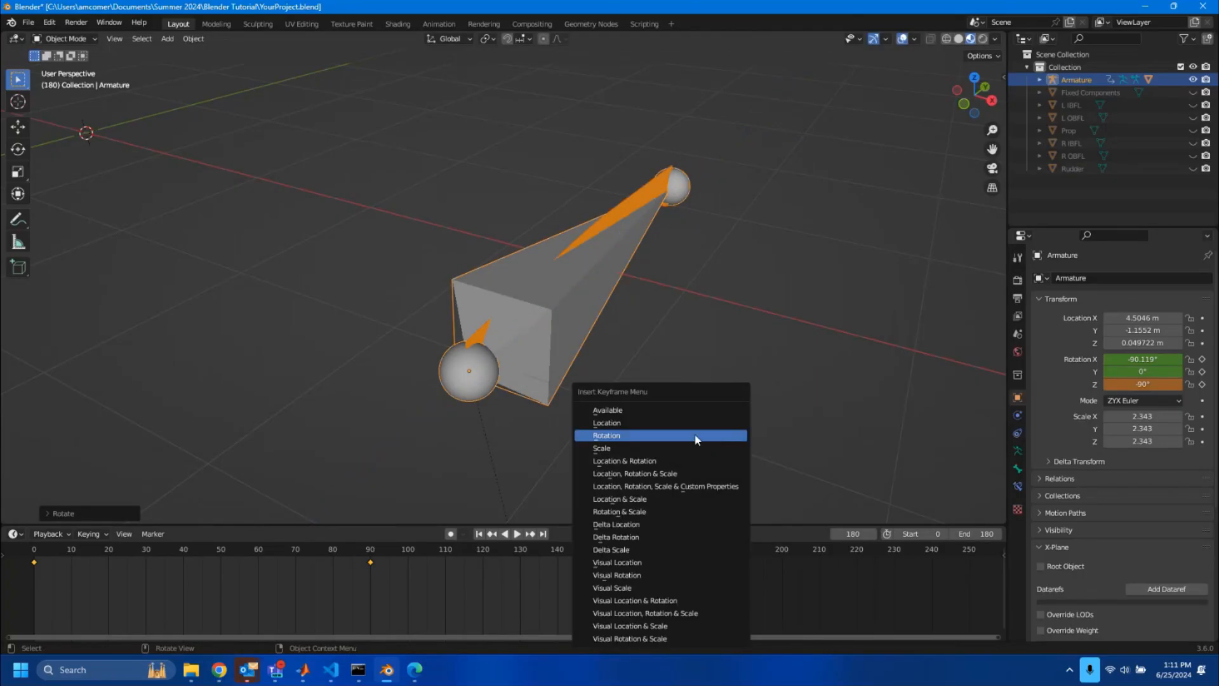
pyautogui.click(695, 434)
# Scrub the timeline from frame 0 through 45 to 90 to check the armature's keyframed rotation.
pyautogui.moveTo(707, 550); pyautogui.dragTo(34, 553)
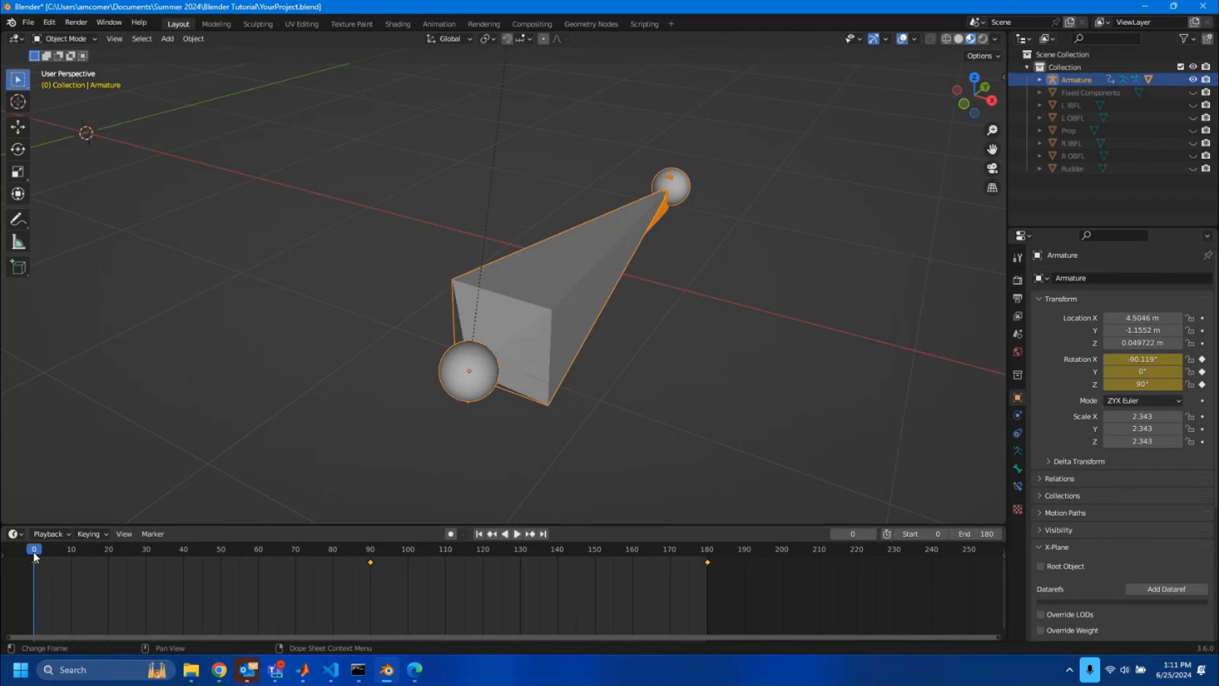
pyautogui.moveTo(34, 557); pyautogui.dragTo(204, 559)
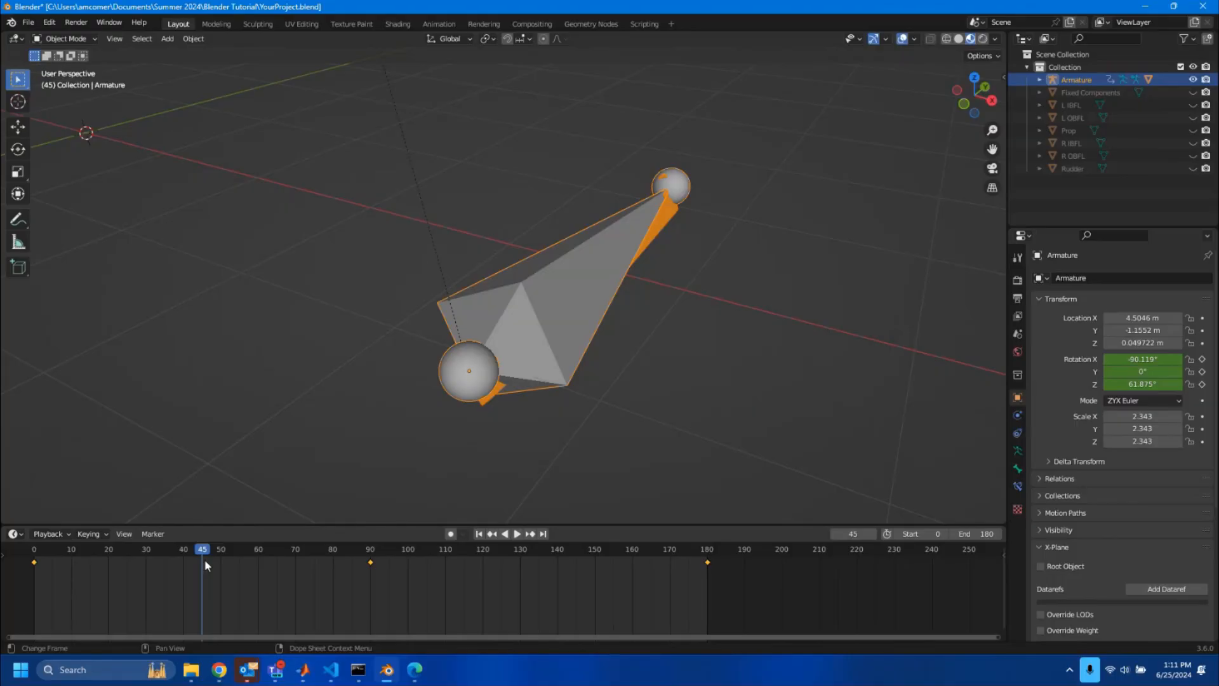
pyautogui.moveTo(204, 556); pyautogui.dragTo(370, 581)
# Clear the armature's selection and make the elevator the active object.
pyautogui.scroll(-2, 596, 345)
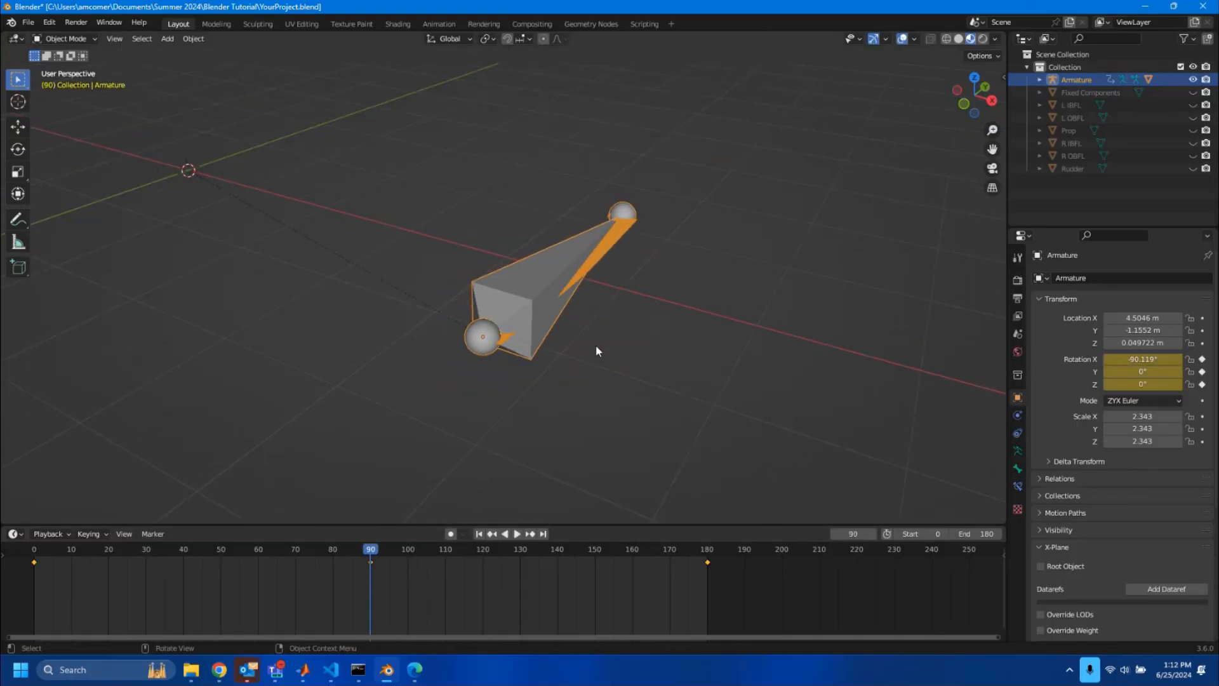
pyautogui.scroll(1, 606, 317)
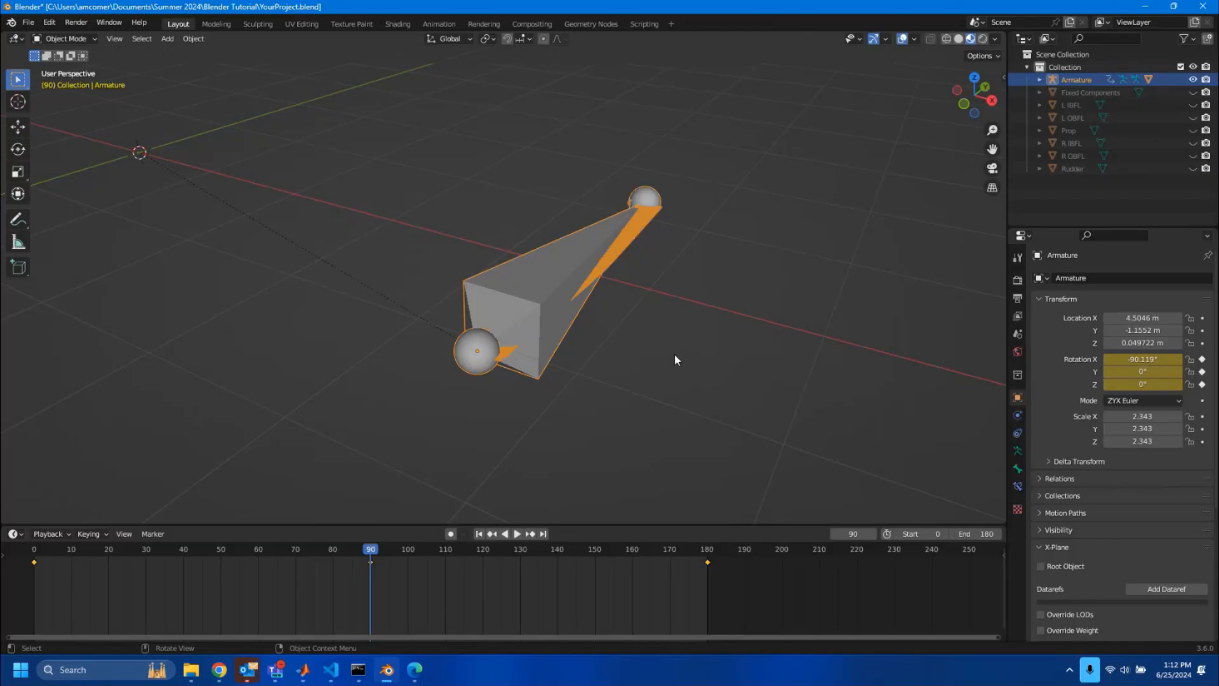
pyautogui.click(646, 345)
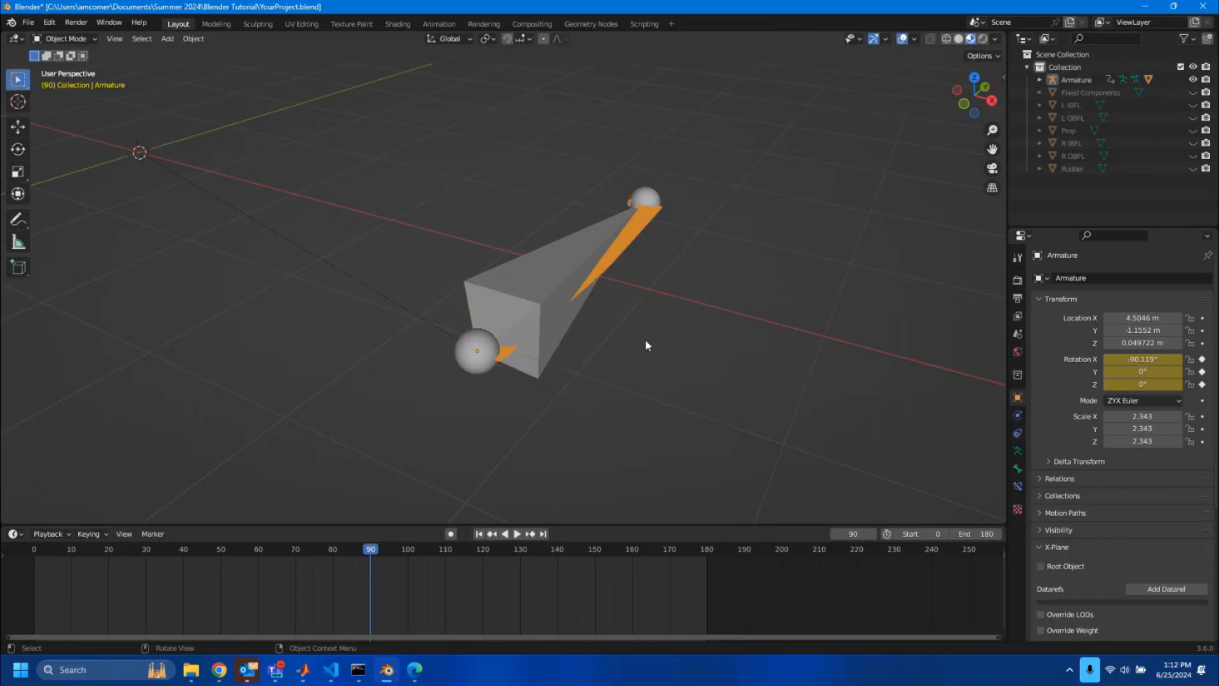
pyautogui.scroll(-1, 640, 330)
pyautogui.scroll(-2, 629, 290)
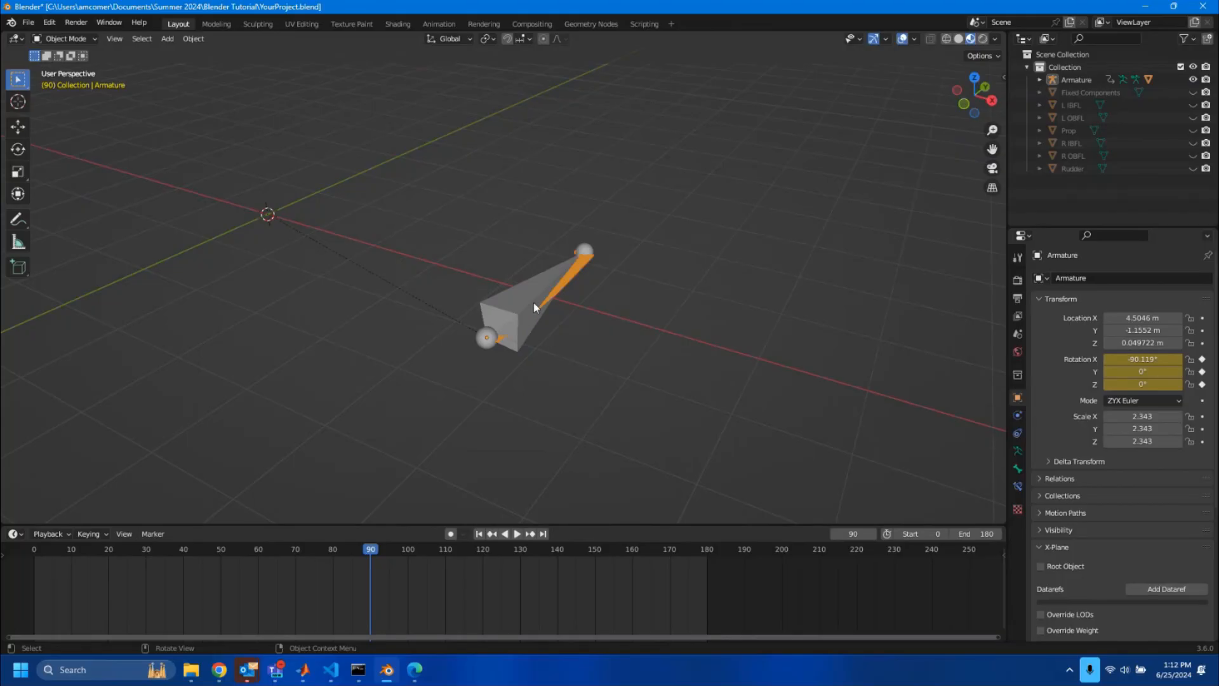
pyautogui.scroll(2, 573, 308)
pyautogui.click(574, 315)
pyautogui.scroll(-5, 575, 315)
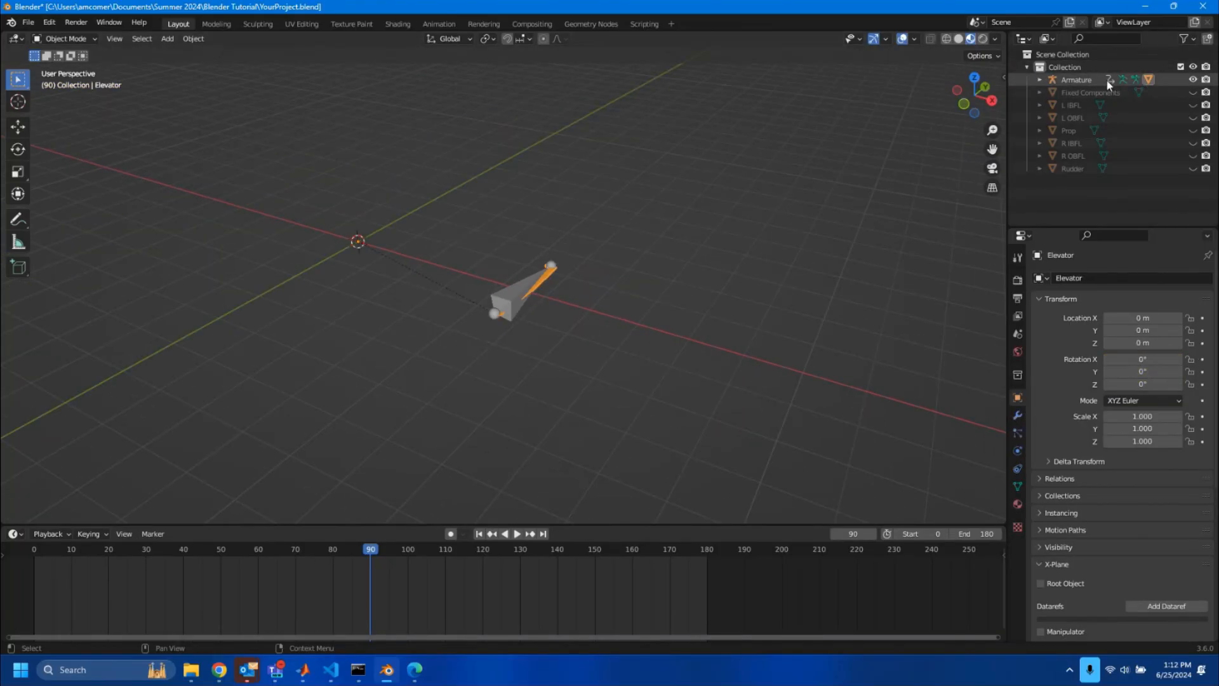
# Unhide Fixed Components, L IBFL, L OBFL, Prop, R IBFL, R OBFL and Rudder, and hide the elevator's armature.
pyautogui.click(1194, 92)
pyautogui.click(1193, 104)
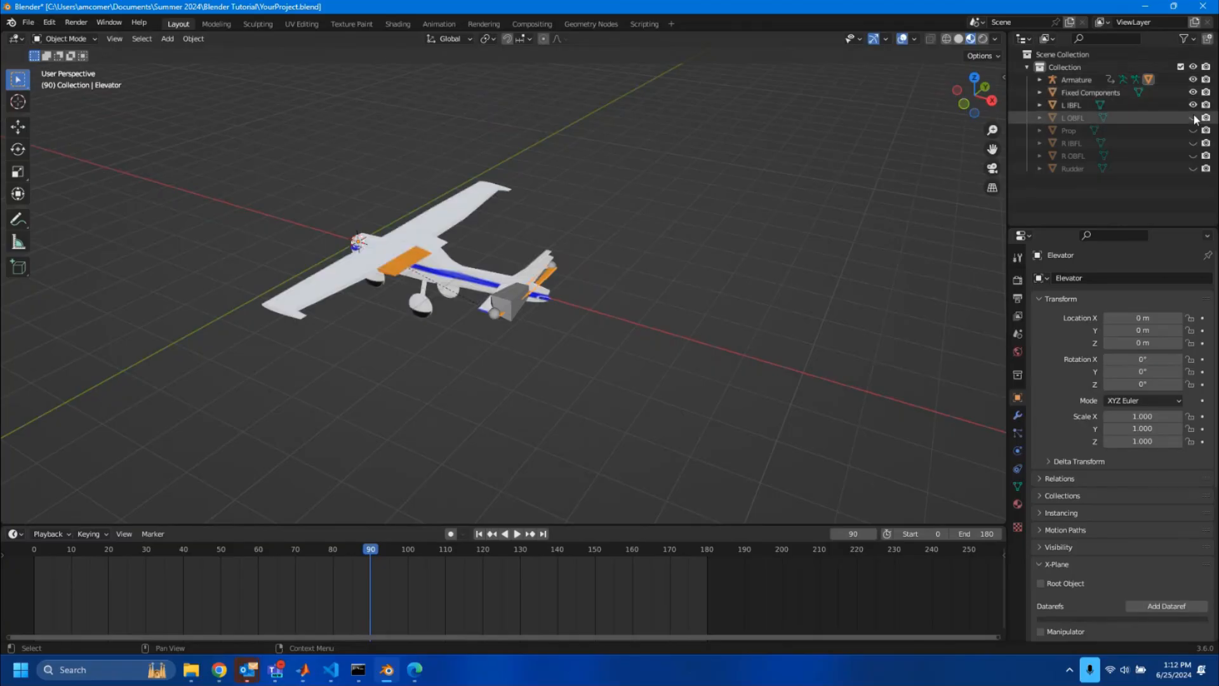
pyautogui.click(1193, 118)
pyautogui.click(1193, 131)
pyautogui.click(1193, 143)
pyautogui.click(1194, 155)
pyautogui.click(1193, 168)
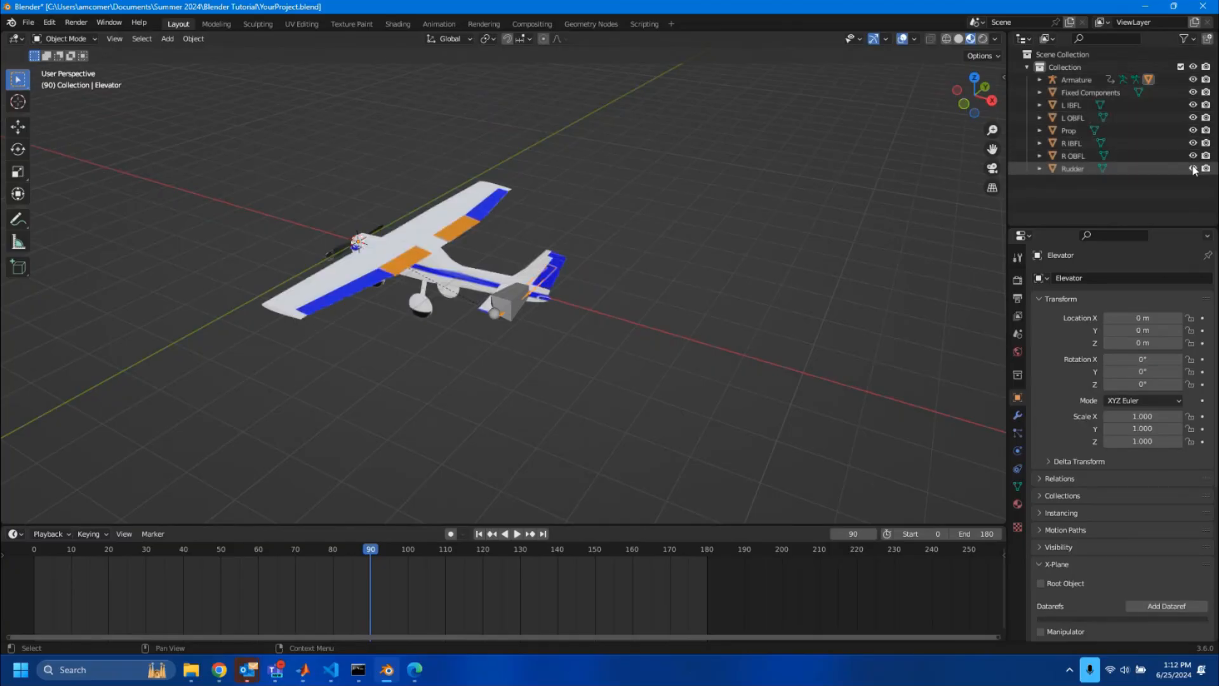
pyautogui.click(1193, 80)
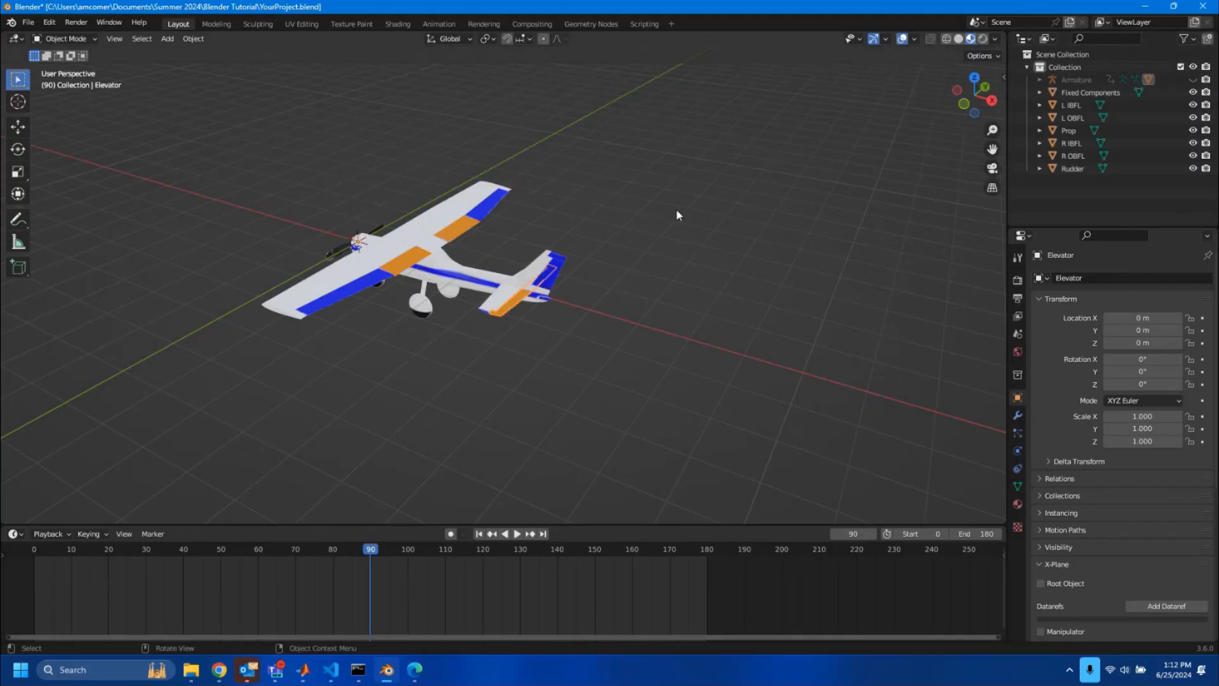
# Examine the complete aircraft from several angles, including its elevator, wing control surfaces and propeller.
pyautogui.scroll(8, 631, 295)
pyautogui.click(640, 387)
pyautogui.scroll(-5, 641, 387)
pyautogui.moveTo(557, 400); pyautogui.dragTo(444, 495, button='middle')
pyautogui.moveTo(369, 552)
pyautogui.mouseDown()
pyautogui.moveTo(292, 550)
pyautogui.moveTo(512, 550)
pyautogui.moveTo(252, 543)
pyautogui.moveTo(654, 536)
pyautogui.moveTo(305, 546)
pyautogui.moveTo(474, 535)
pyautogui.moveTo(470, 524)
pyautogui.moveTo(204, 513)
pyautogui.moveTo(764, 538)
pyautogui.moveTo(288, 525)
pyautogui.moveTo(392, 528)
pyautogui.moveTo(371, 529)
pyautogui.mouseUp()
pyautogui.scroll(-5, 436, 370)
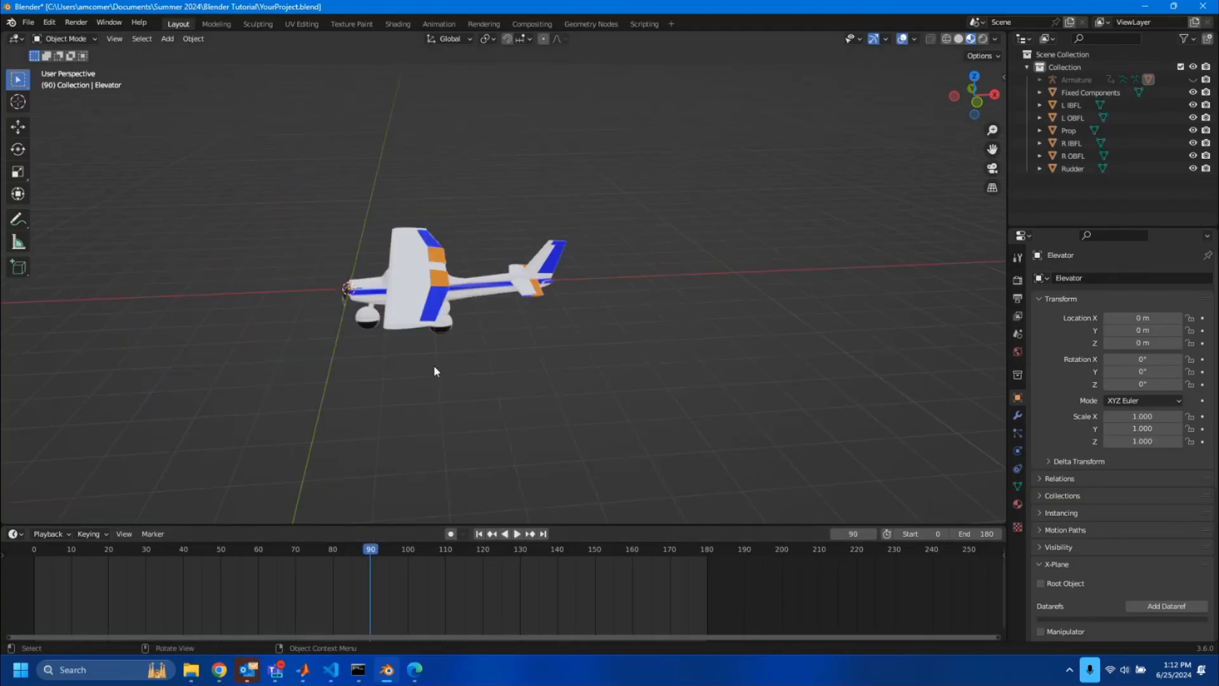
pyautogui.moveTo(375, 309); pyautogui.dragTo(493, 313, button='middle')
pyautogui.scroll(2, 516, 383)
pyautogui.scroll(5, 516, 382)
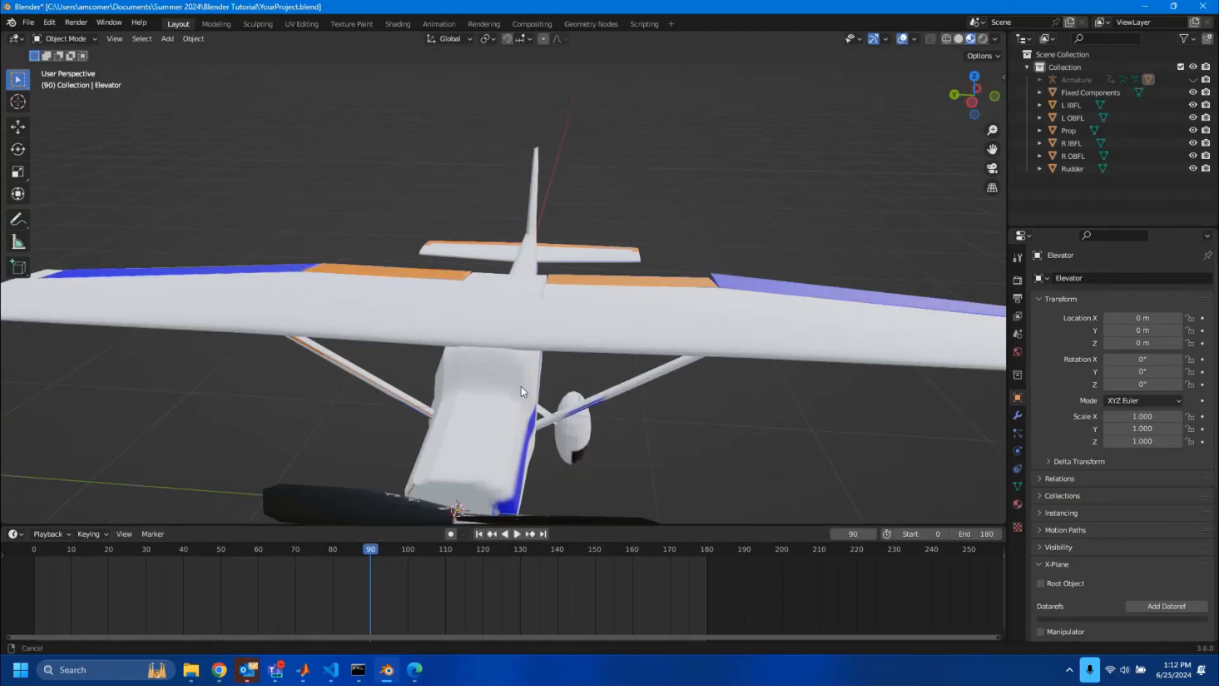
pyautogui.keyDown('shift'); pyautogui.moveTo(521, 386); pyautogui.dragTo(558, 257, button='middle'); pyautogui.keyUp('shift')
pyautogui.scroll(-5, 558, 257)
pyautogui.moveTo(667, 204); pyautogui.dragTo(544, 250, button='middle')
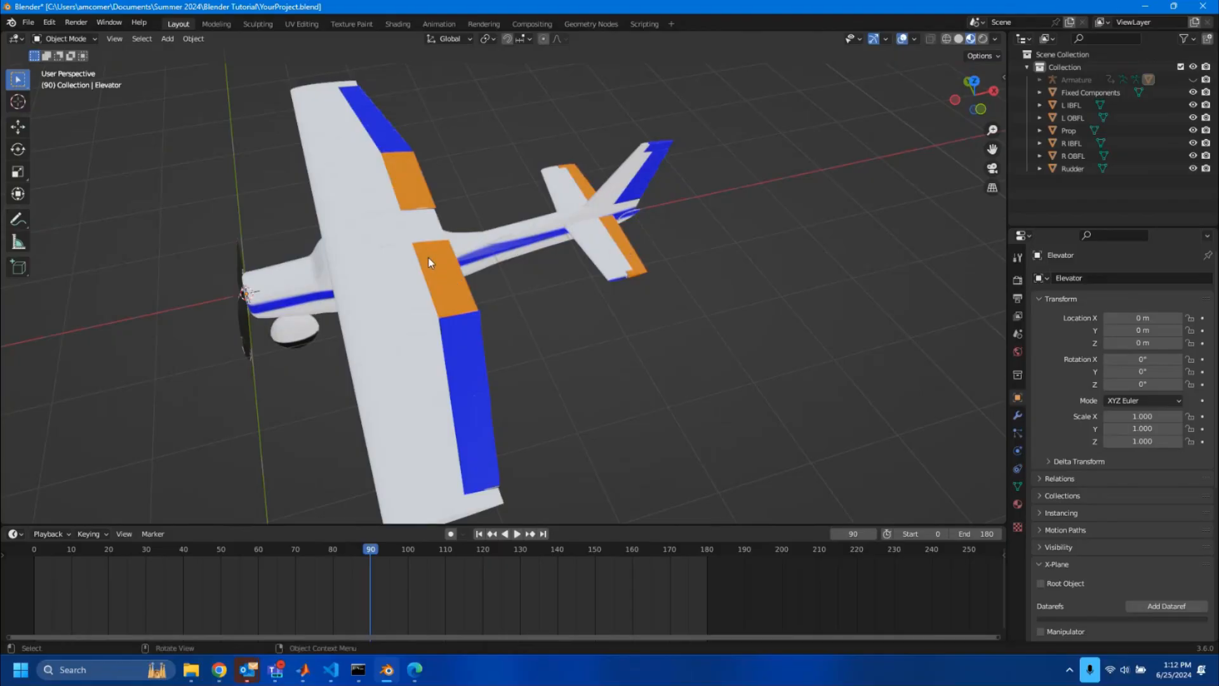
pyautogui.moveTo(493, 375); pyautogui.dragTo(533, 298, button='middle')
pyautogui.scroll(4, 531, 294)
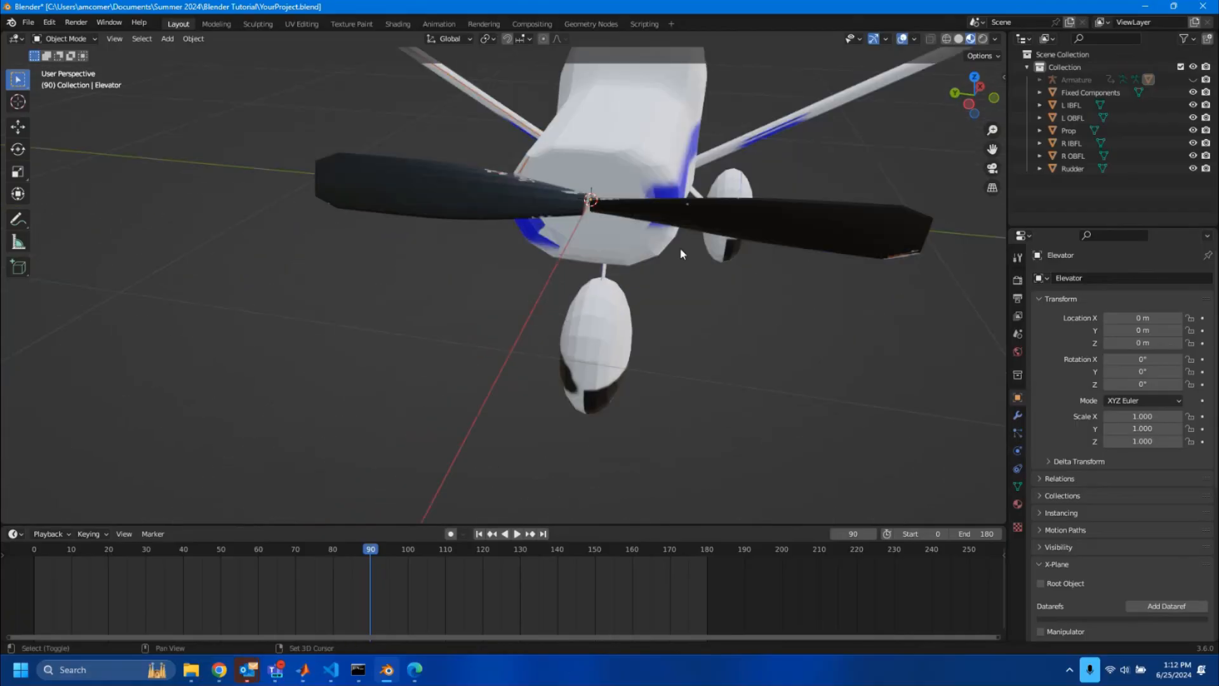
pyautogui.keyDown('shift'); pyautogui.moveTo(680, 247); pyautogui.dragTo(594, 283, button='middle'); pyautogui.keyUp('shift')
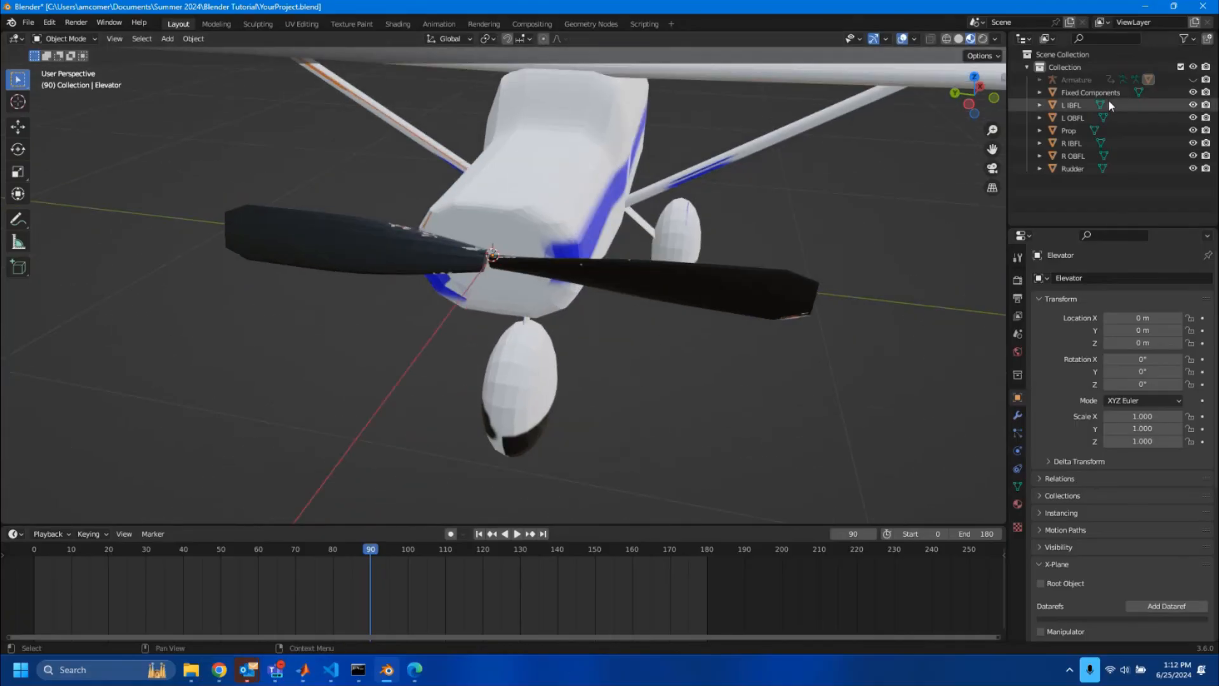
# Hide the Fixed Components object so that the propeller and control surfaces stand free.
pyautogui.click(1193, 92)
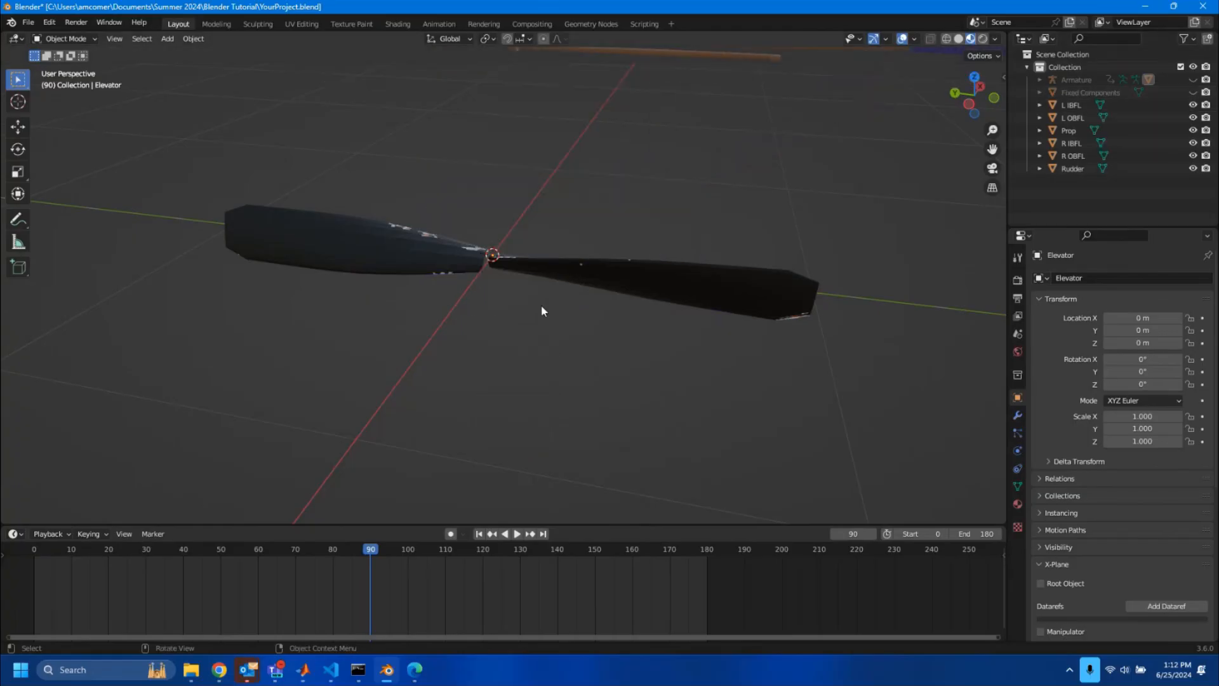
pyautogui.scroll(8, 533, 308)
pyautogui.scroll(-14, 528, 302)
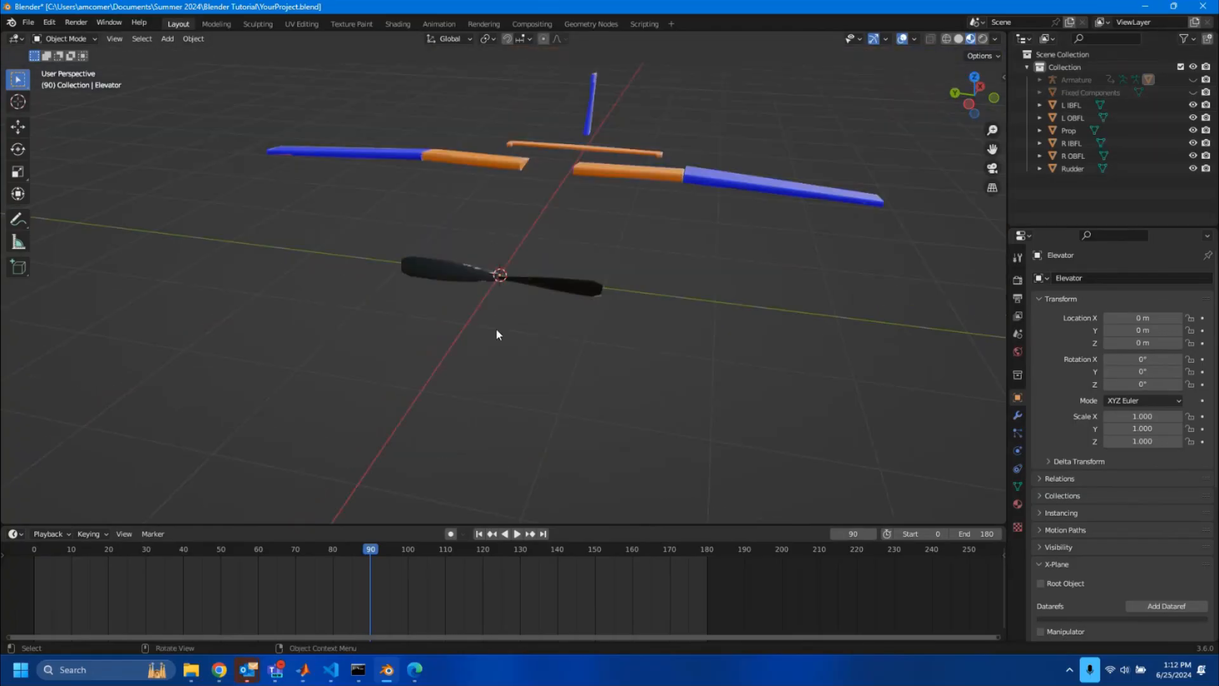
pyautogui.moveTo(497, 329); pyautogui.dragTo(572, 291, button='middle')
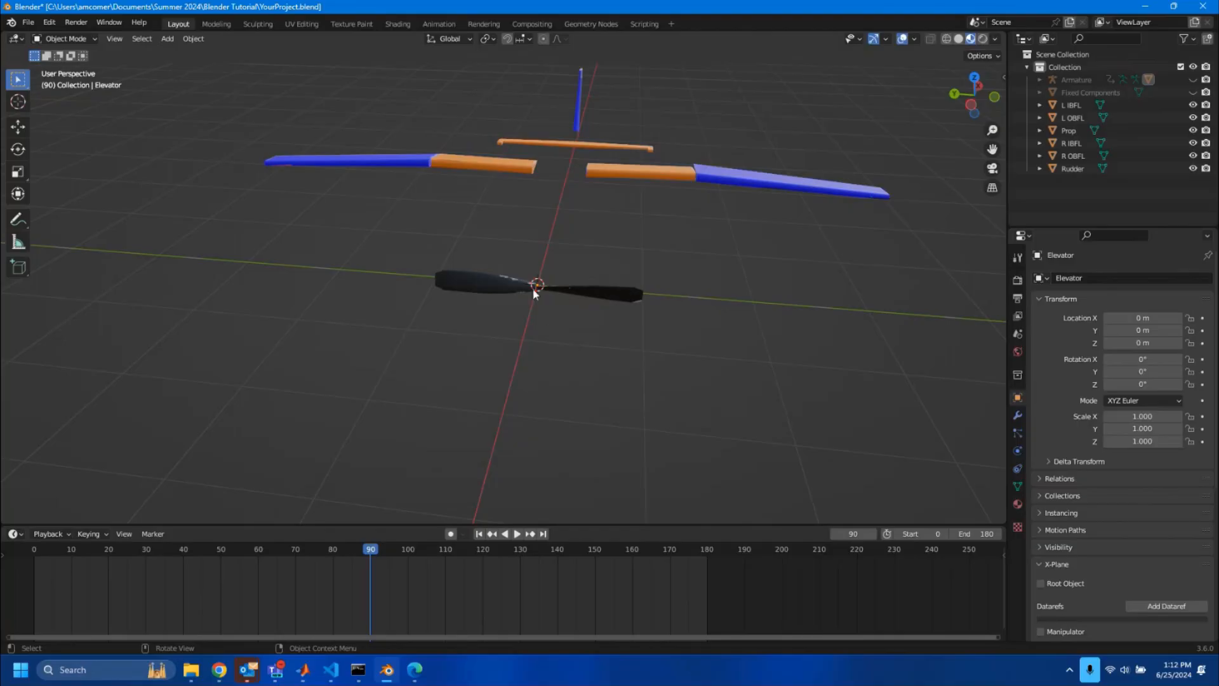
# Add a new armature at the 3D cursor in the centre of the propeller.
pyautogui.hotkey('shift', 'a')
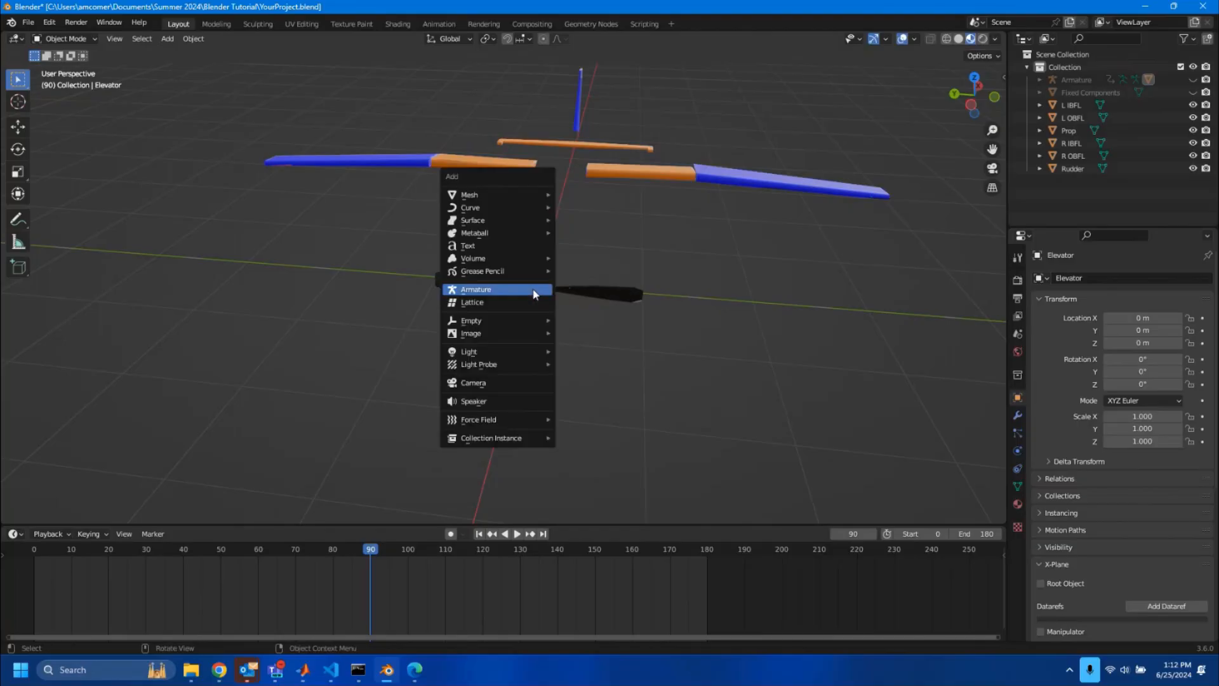
pyautogui.click(533, 290)
pyautogui.scroll(8, 580, 306)
pyautogui.scroll(-10, 689, 315)
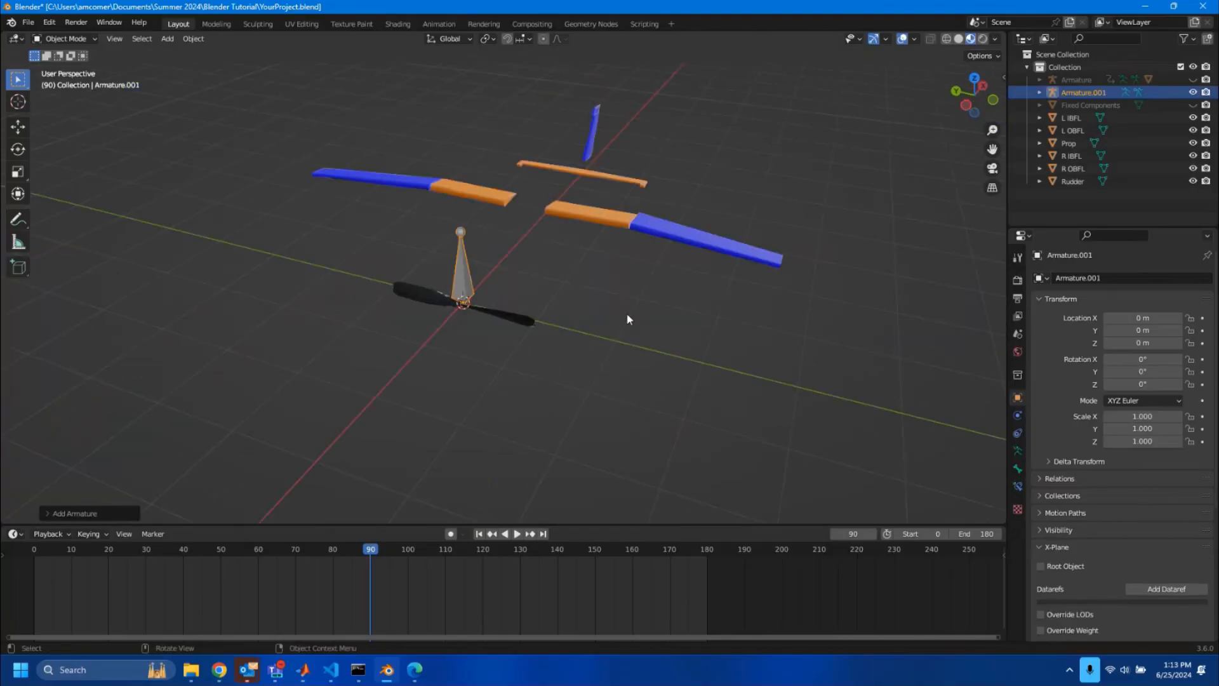
# Switch to the front orthographic view and frame the new armature at the propeller.
pyautogui.moveTo(627, 319); pyautogui.dragTo(498, 264, button='middle')
pyautogui.scroll(6, 581, 265)
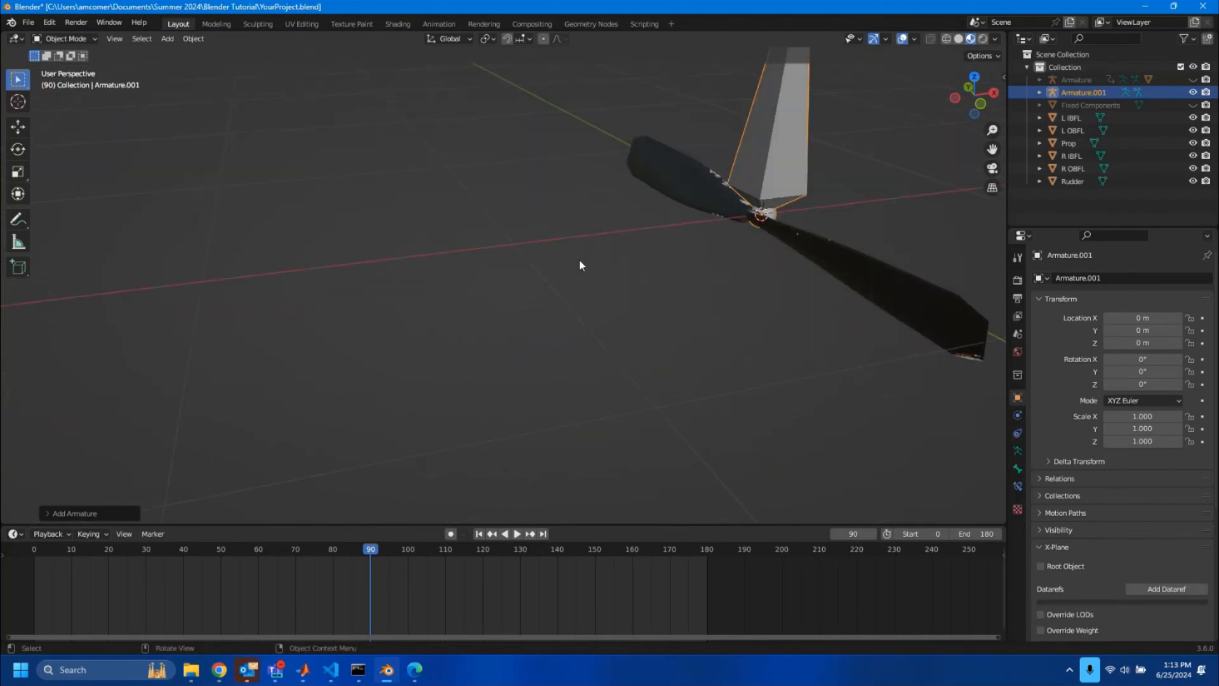
pyautogui.moveTo(579, 265); pyautogui.dragTo(725, 222, button='middle')
pyautogui.scroll(-3, 727, 220)
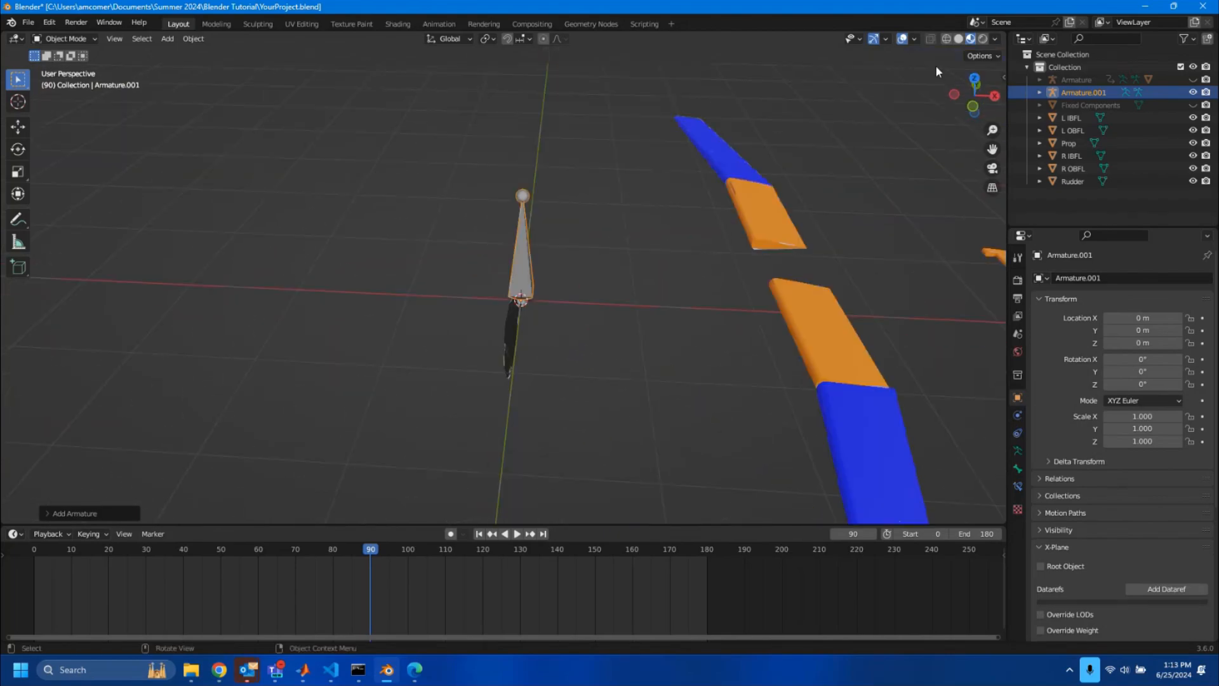
pyautogui.click(970, 103)
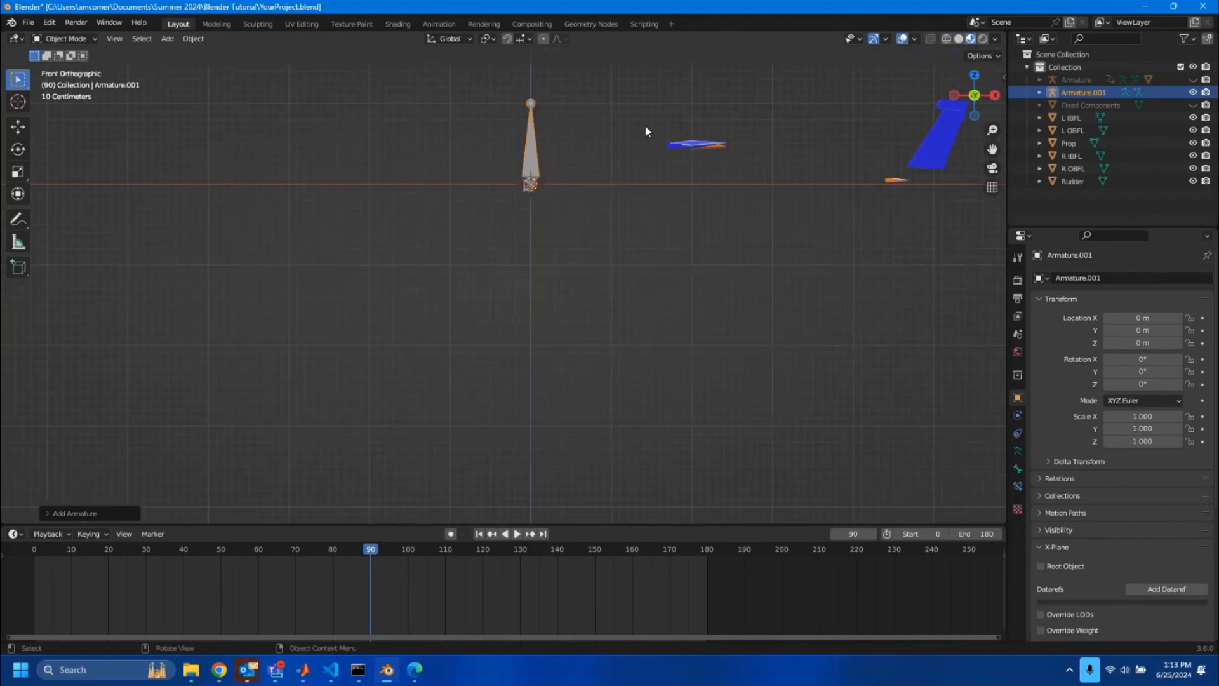
pyautogui.keyDown('shift'); pyautogui.moveTo(684, 117); pyautogui.dragTo(609, 218, button='middle'); pyautogui.keyUp('shift')
pyautogui.scroll(5, 524, 242)
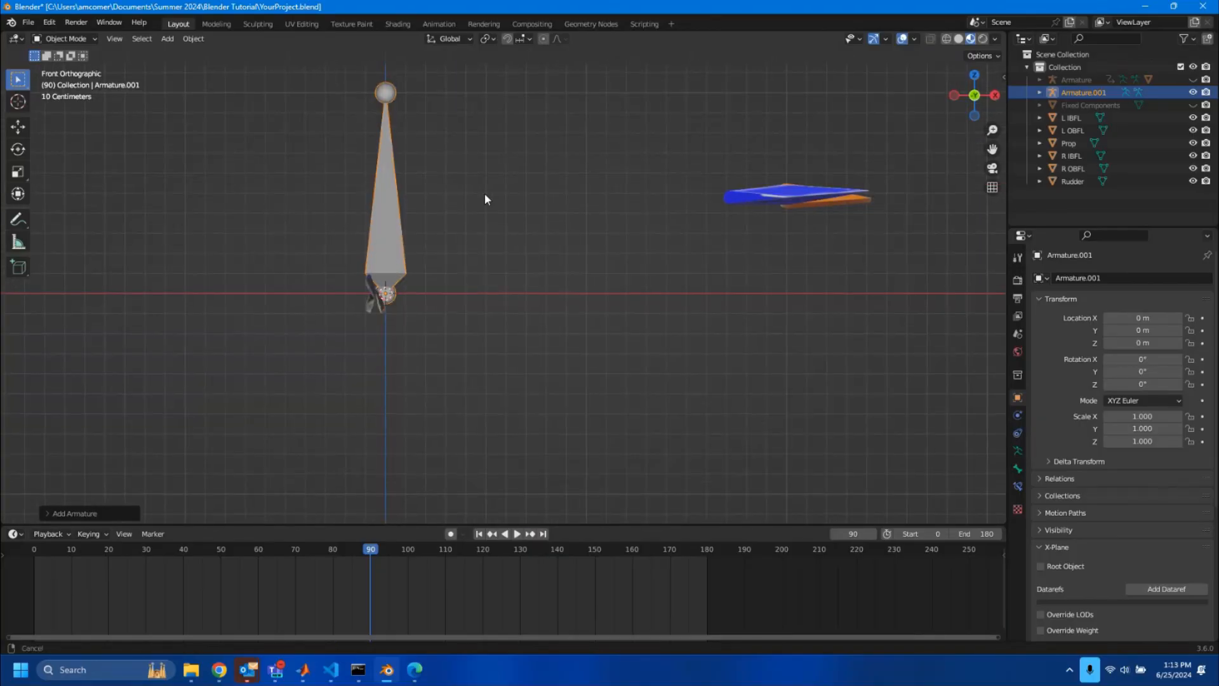
# Lay the propeller armature along the X axis with a Y rotation of 90° and set its rotation mode to ZYX Euler.
pyautogui.keyDown('shift'); pyautogui.moveTo(485, 193); pyautogui.dragTo(464, 252, button='middle'); pyautogui.keyUp('shift')
pyautogui.press('r')
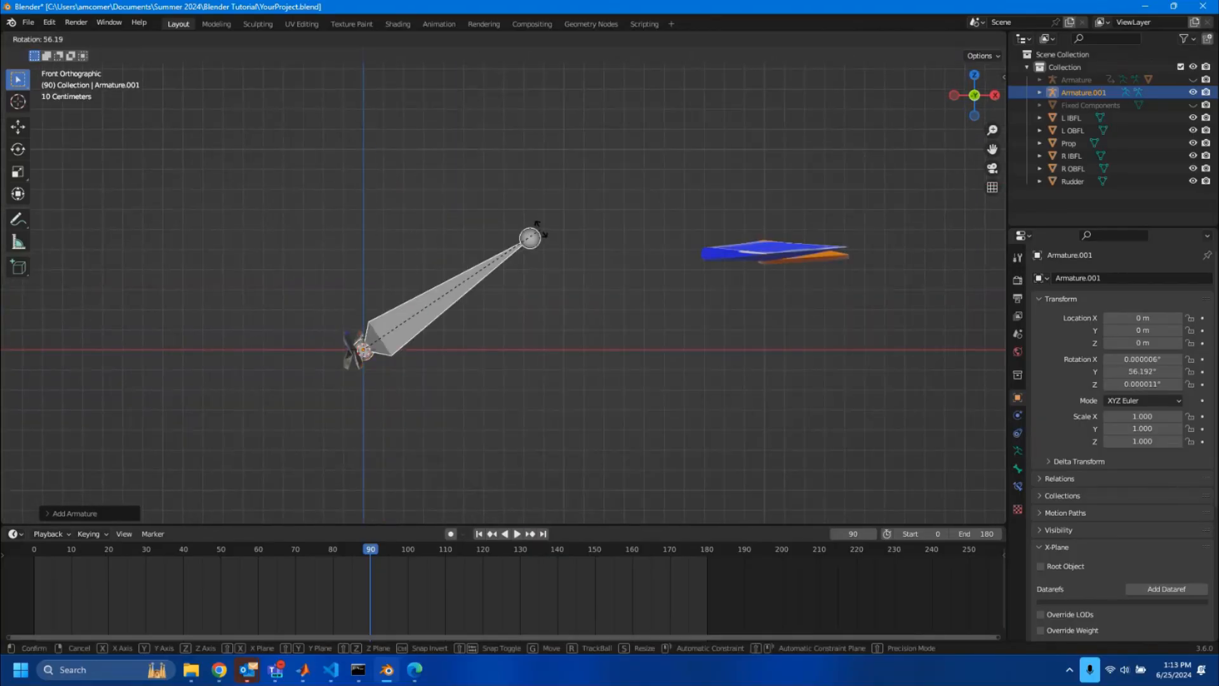
pyautogui.click(624, 348)
pyautogui.click(1137, 371)
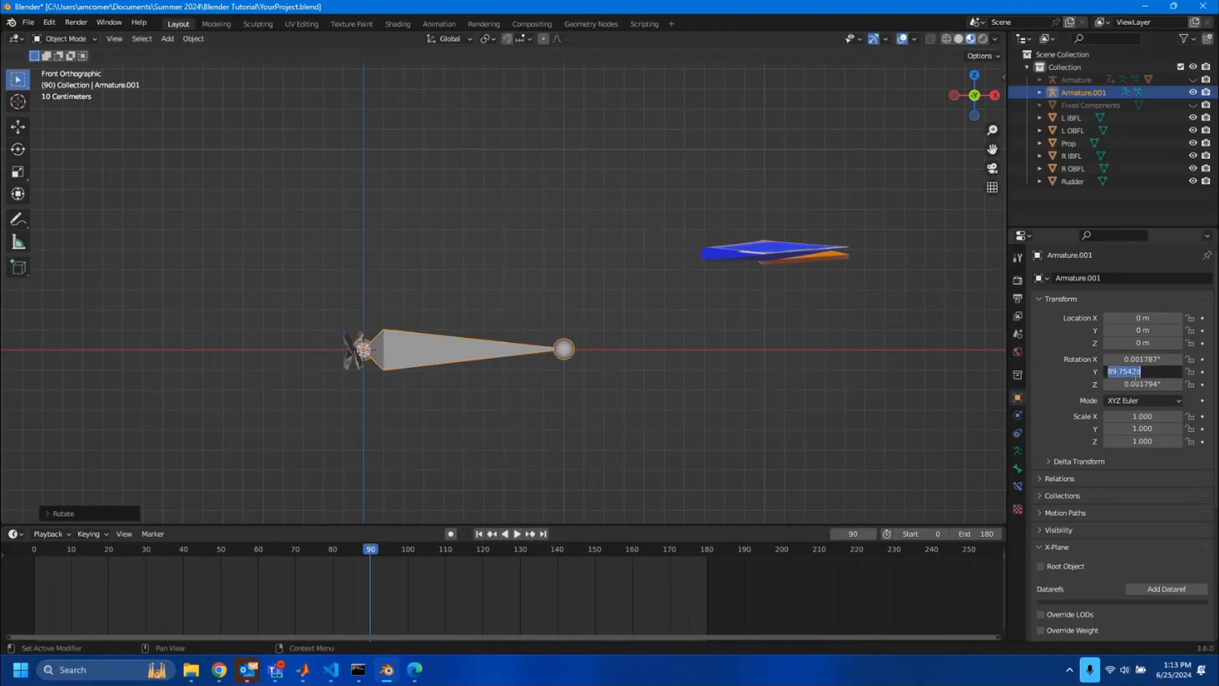
pyautogui.write('90')
pyautogui.press('Return')
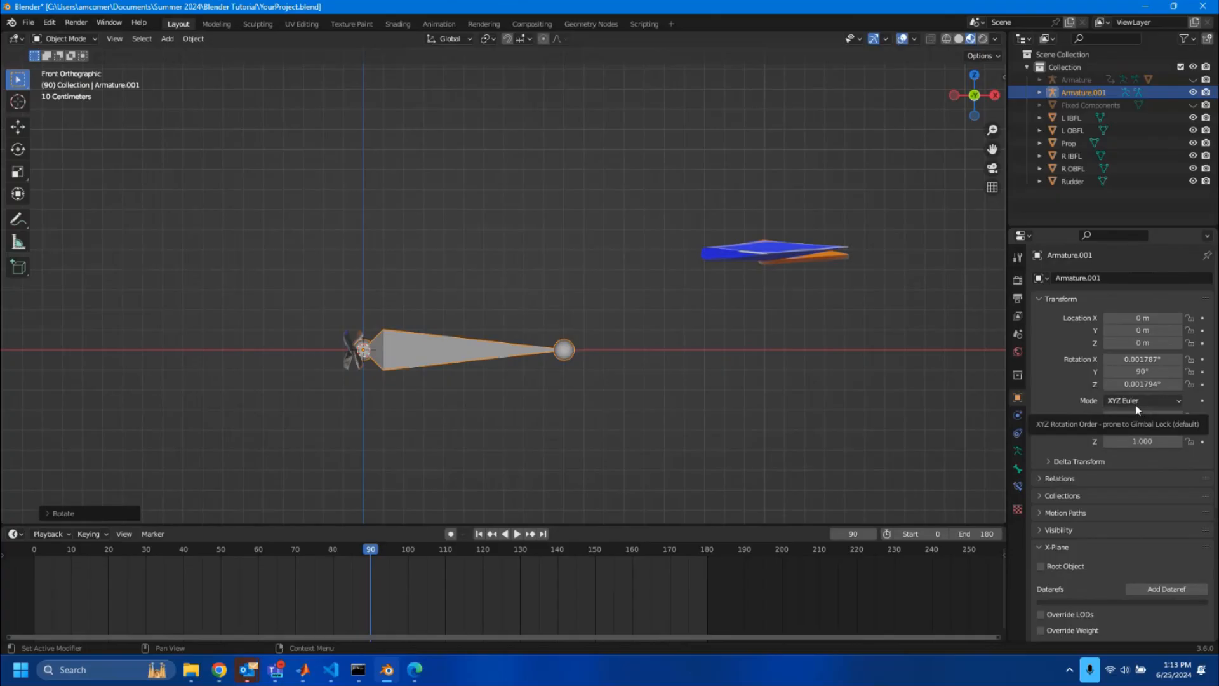
pyautogui.click(1113, 401)
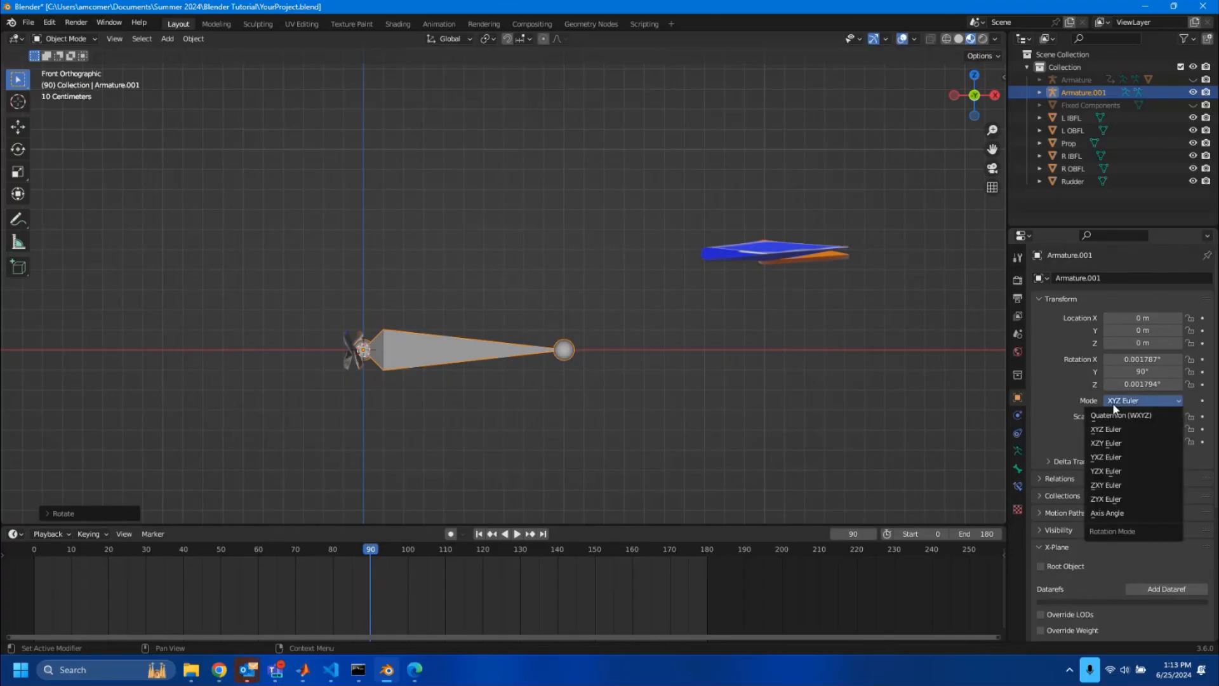
pyautogui.click(1111, 499)
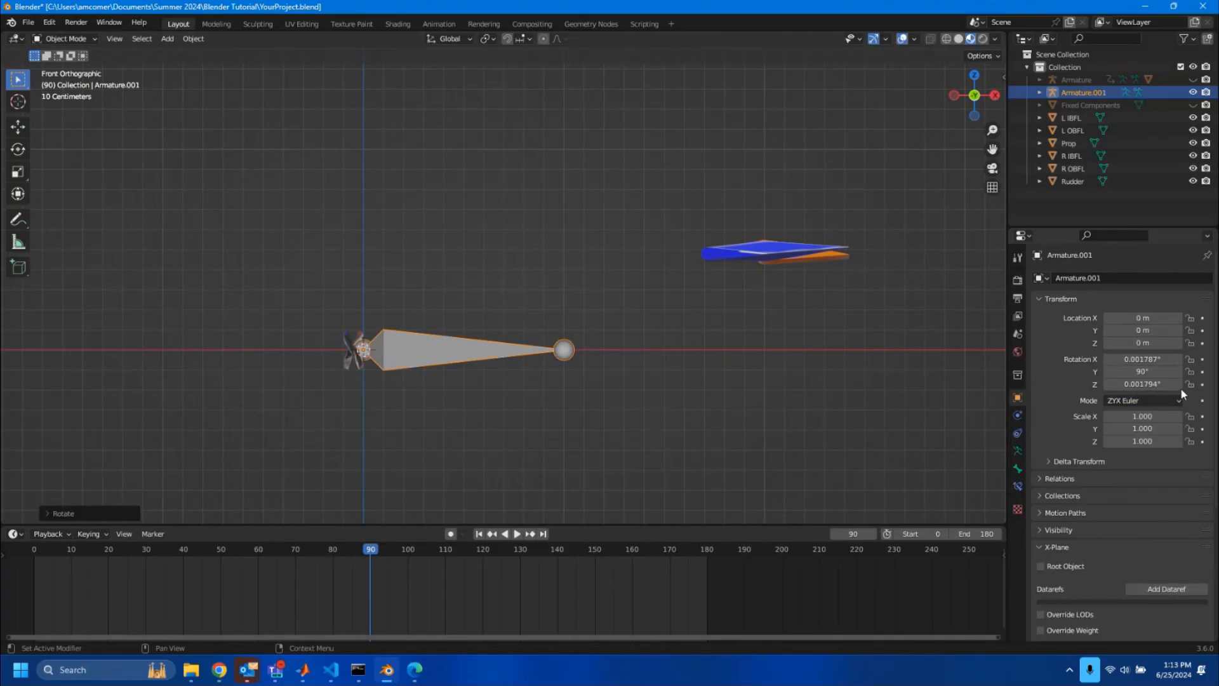
# Parent the Prop mesh to Armature.001 with the Object option, working from the left orthographic view.
pyautogui.moveTo(457, 411); pyautogui.dragTo(768, 419, button='middle')
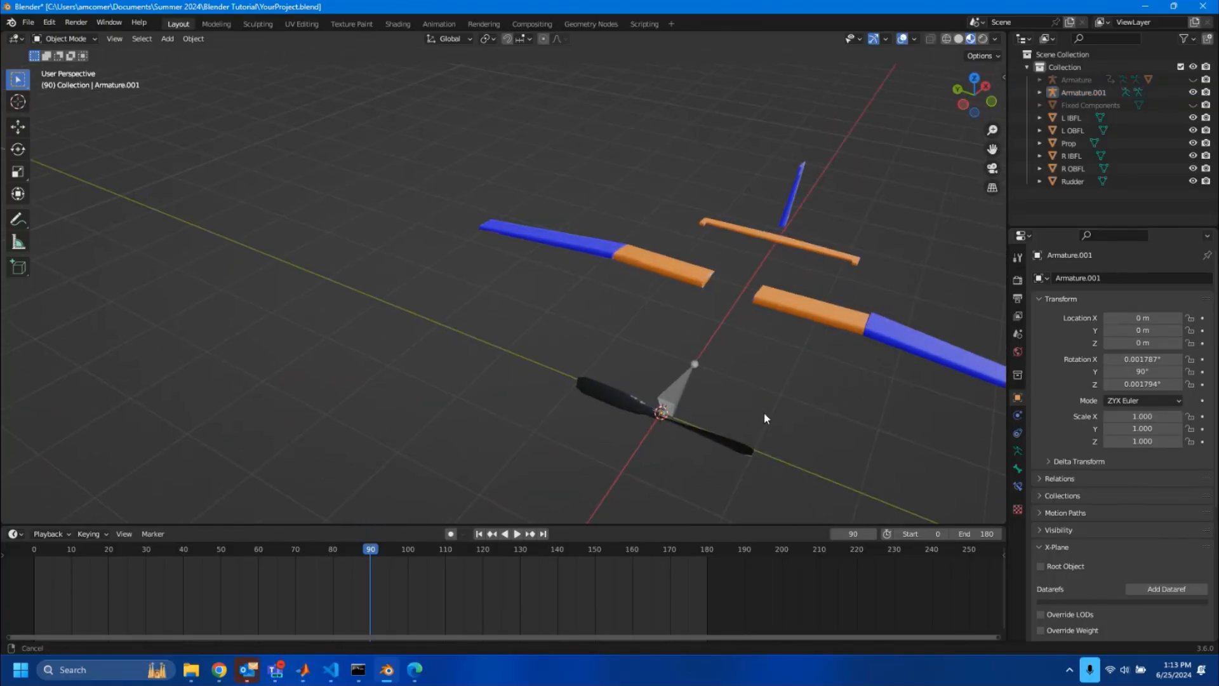
pyautogui.scroll(8, 493, 319)
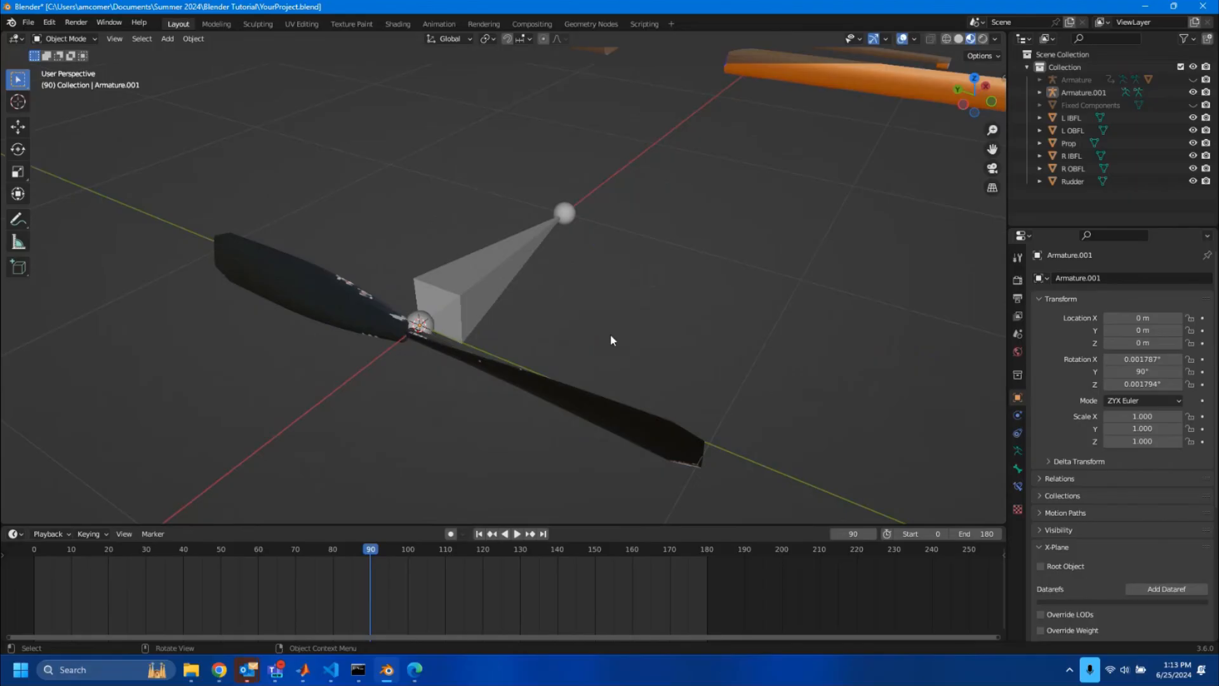
pyautogui.click(963, 105)
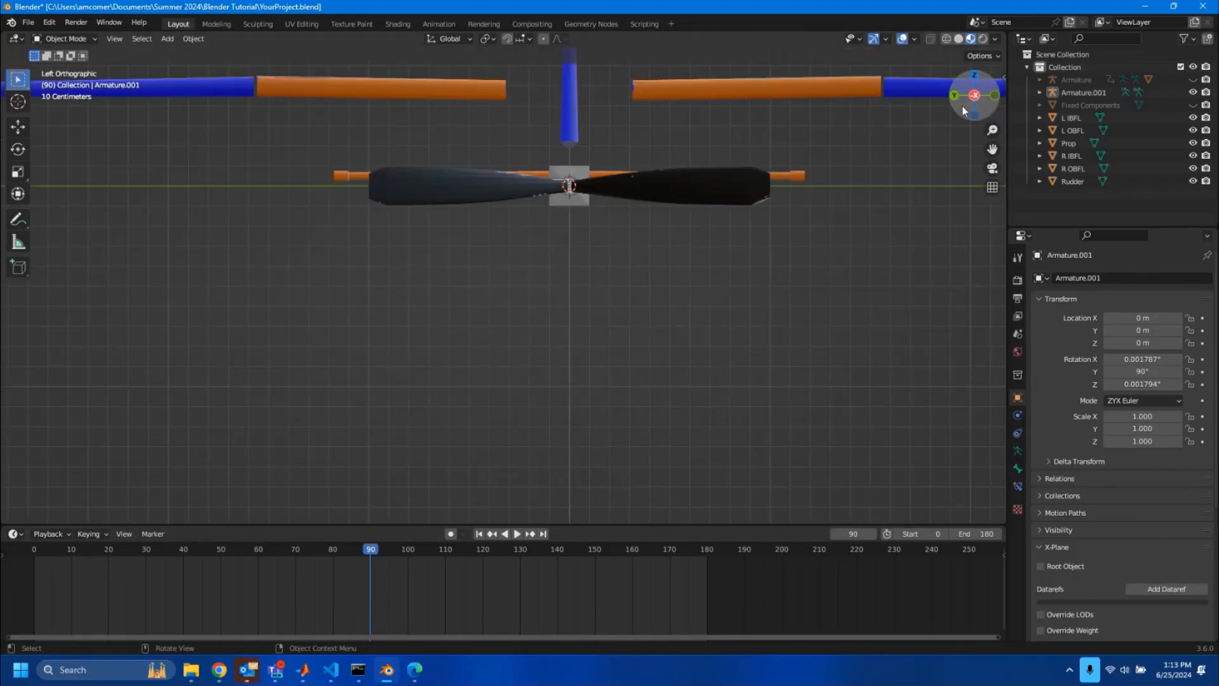
pyautogui.scroll(-3, 592, 159)
pyautogui.scroll(4, 595, 166)
pyautogui.keyDown('shift'); pyautogui.moveTo(648, 141); pyautogui.dragTo(538, 282, button='middle'); pyautogui.keyUp('shift')
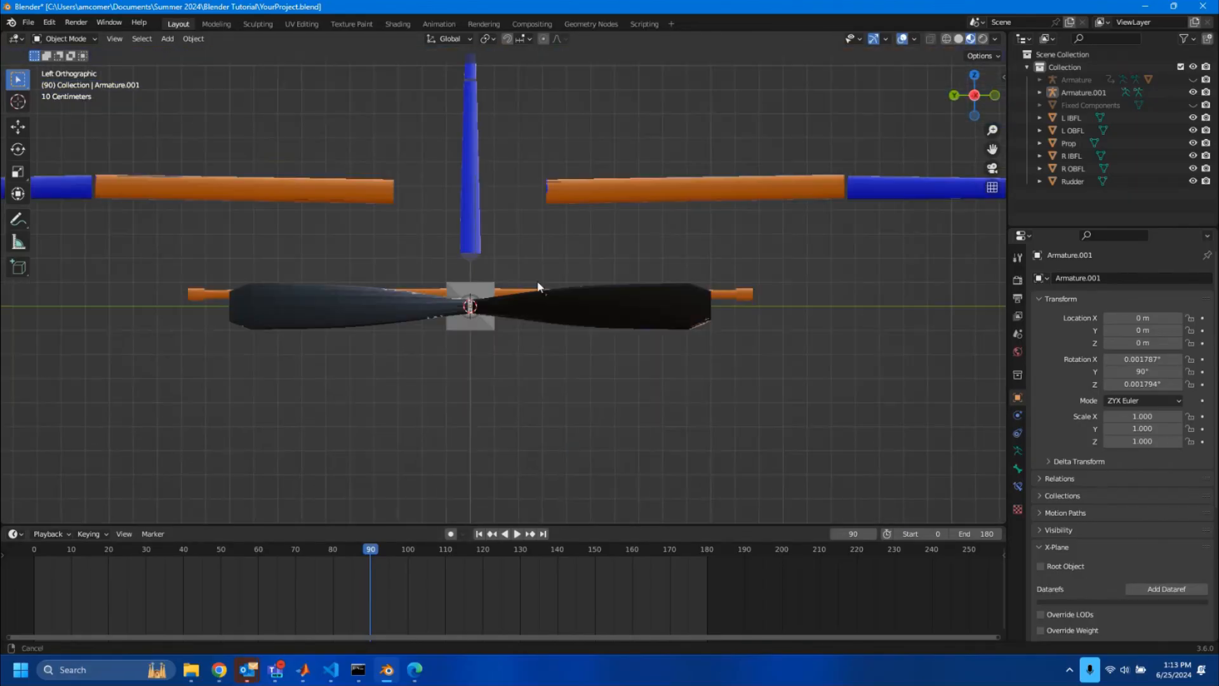
pyautogui.scroll(3, 487, 299)
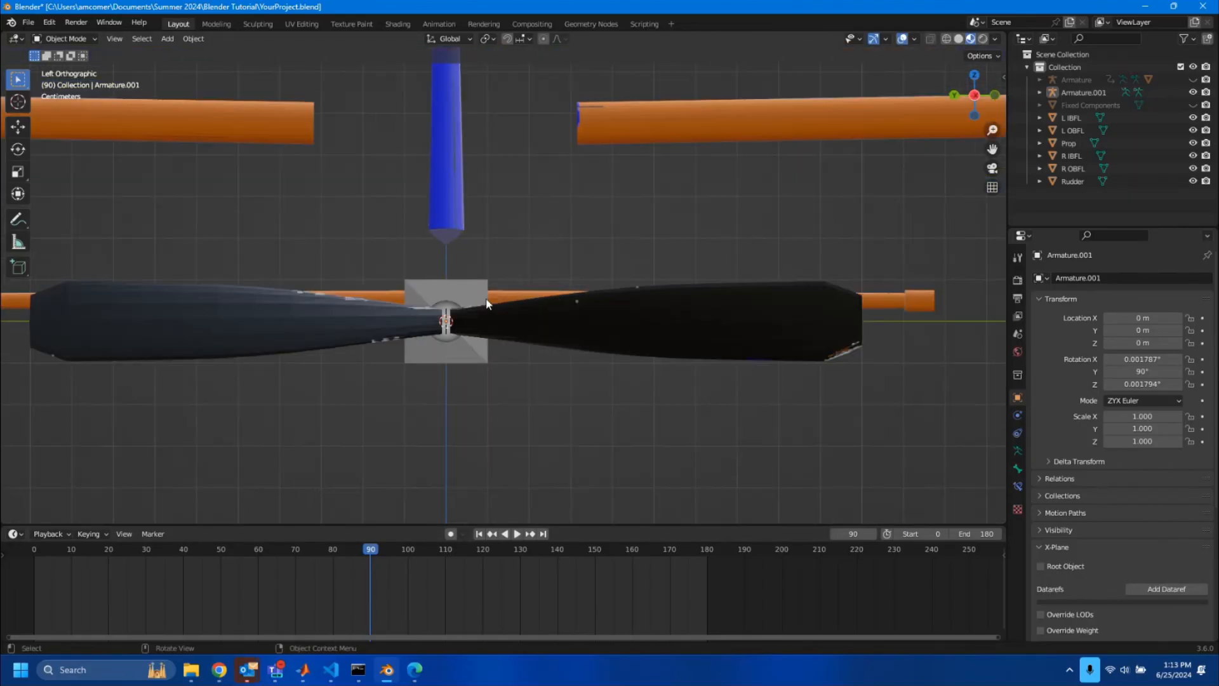
pyautogui.click(539, 320)
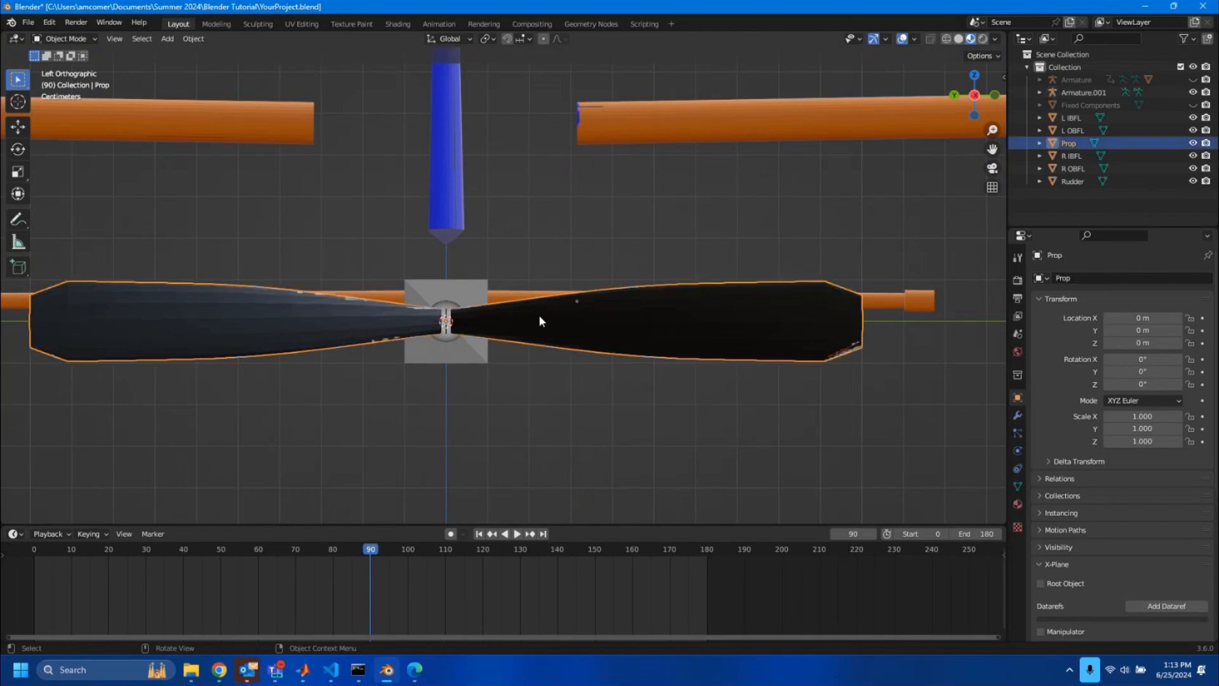
pyautogui.keyDown('shift'); pyautogui.click(471, 288); pyautogui.keyUp('shift')
pyautogui.rightClick(476, 291)
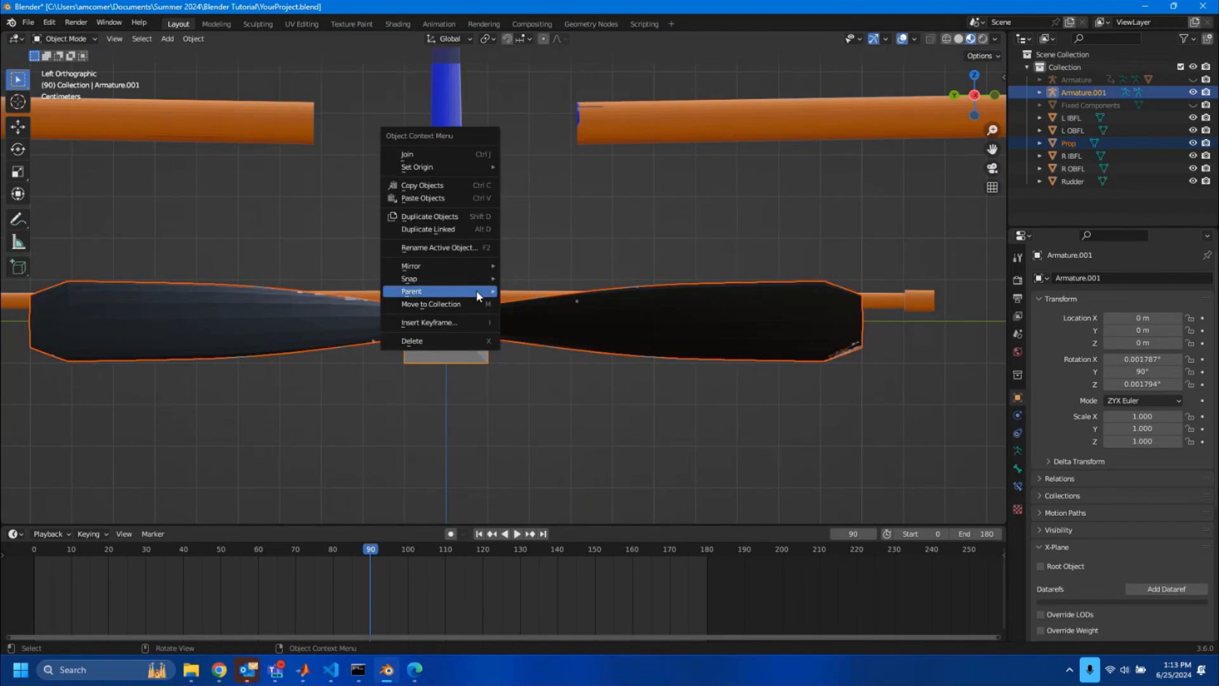
pyautogui.moveTo(475, 291)
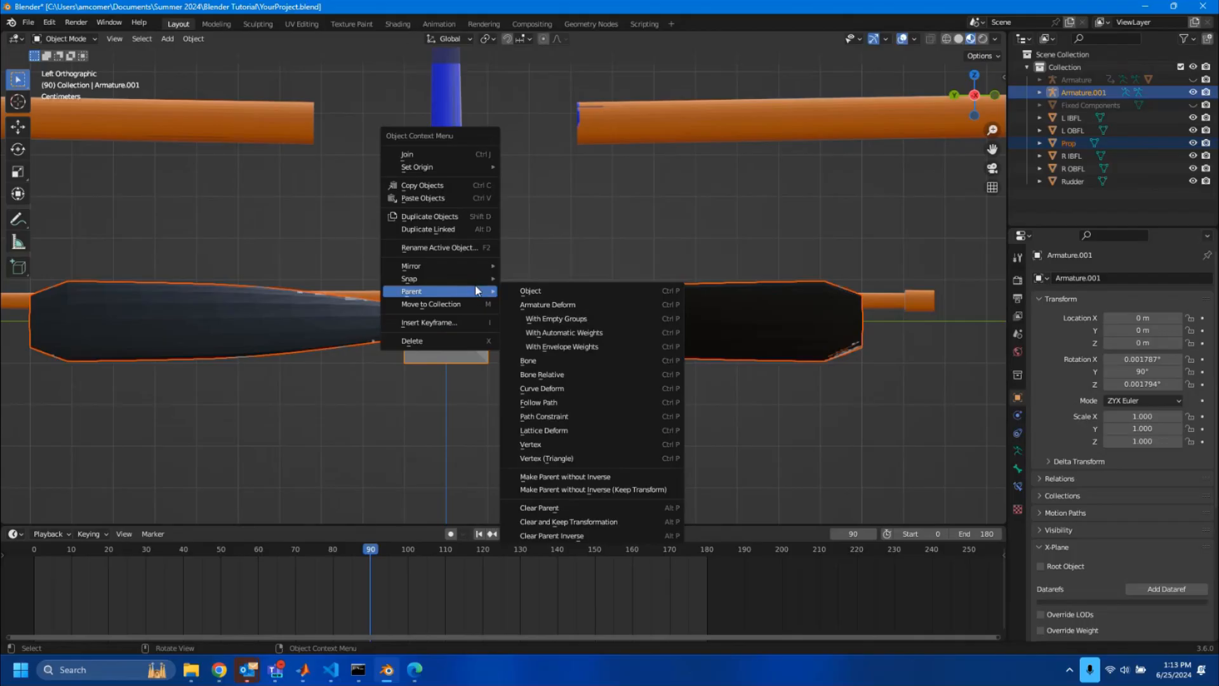
pyautogui.click(531, 291)
# Select only the propeller armature, rotate it 0° about its local Z axis and insert a Rotation keyframe at frame 90.
pyautogui.keyDown('shift'); pyautogui.moveTo(482, 397); pyautogui.dragTo(583, 368, button='middle'); pyautogui.keyUp('shift')
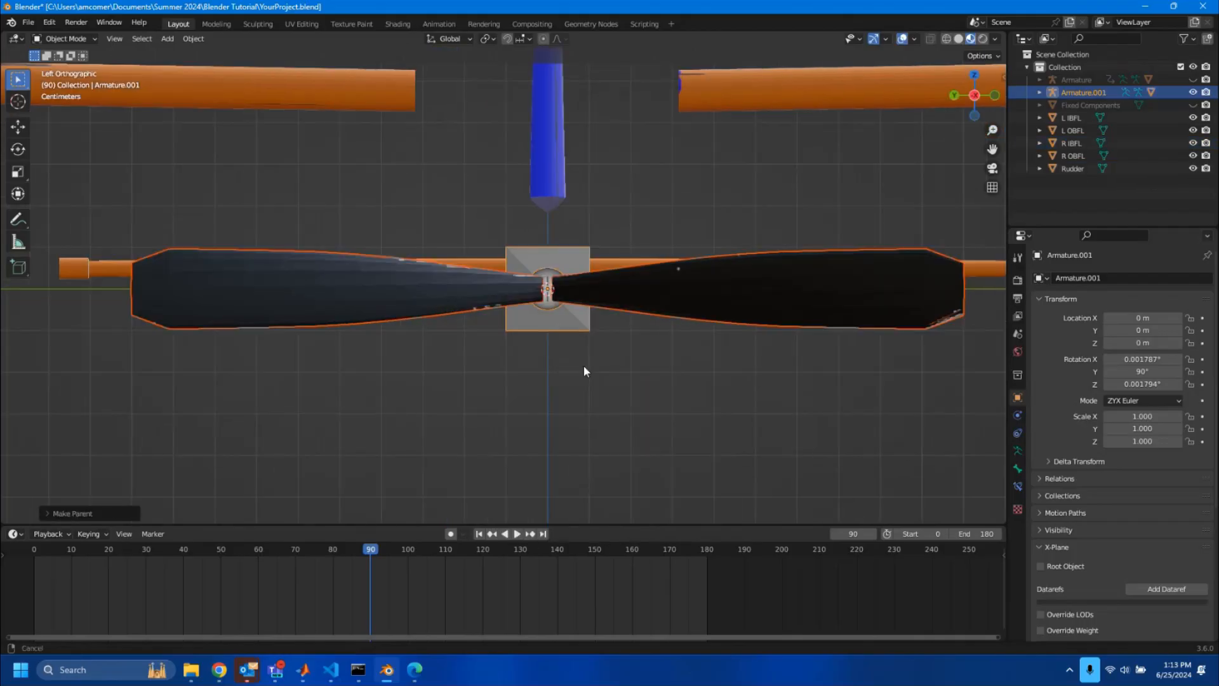
pyautogui.click(583, 368)
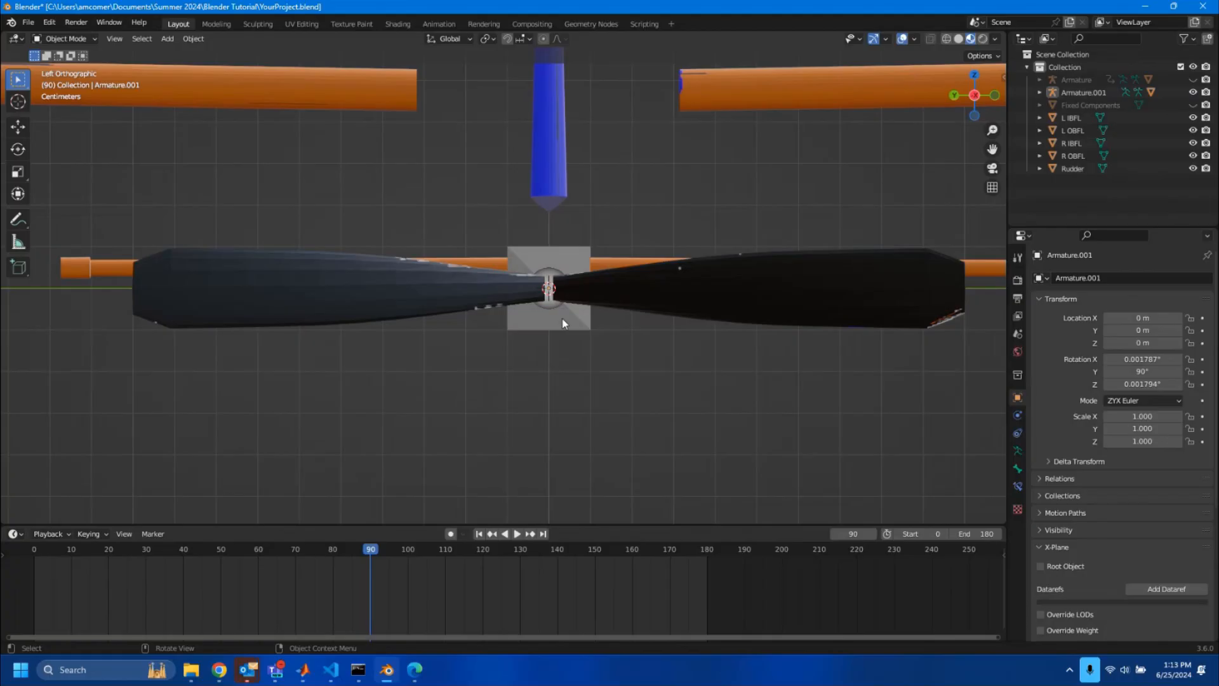
pyautogui.click(562, 324)
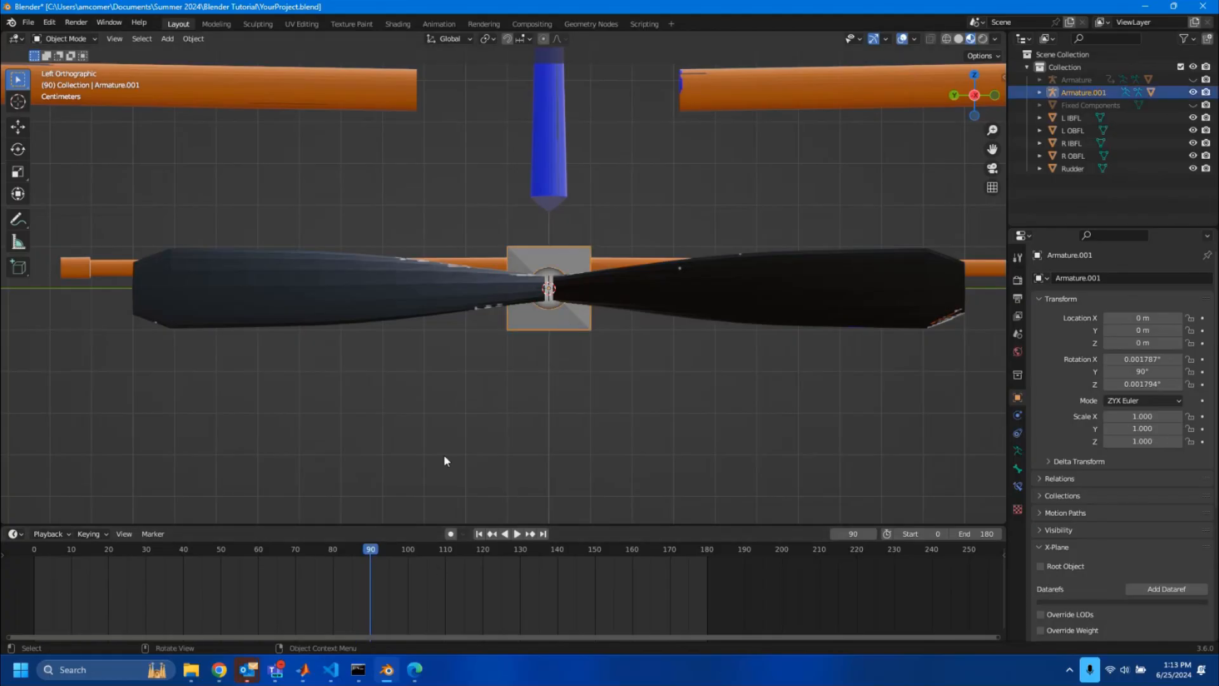
pyautogui.press('r')
pyautogui.write('z')
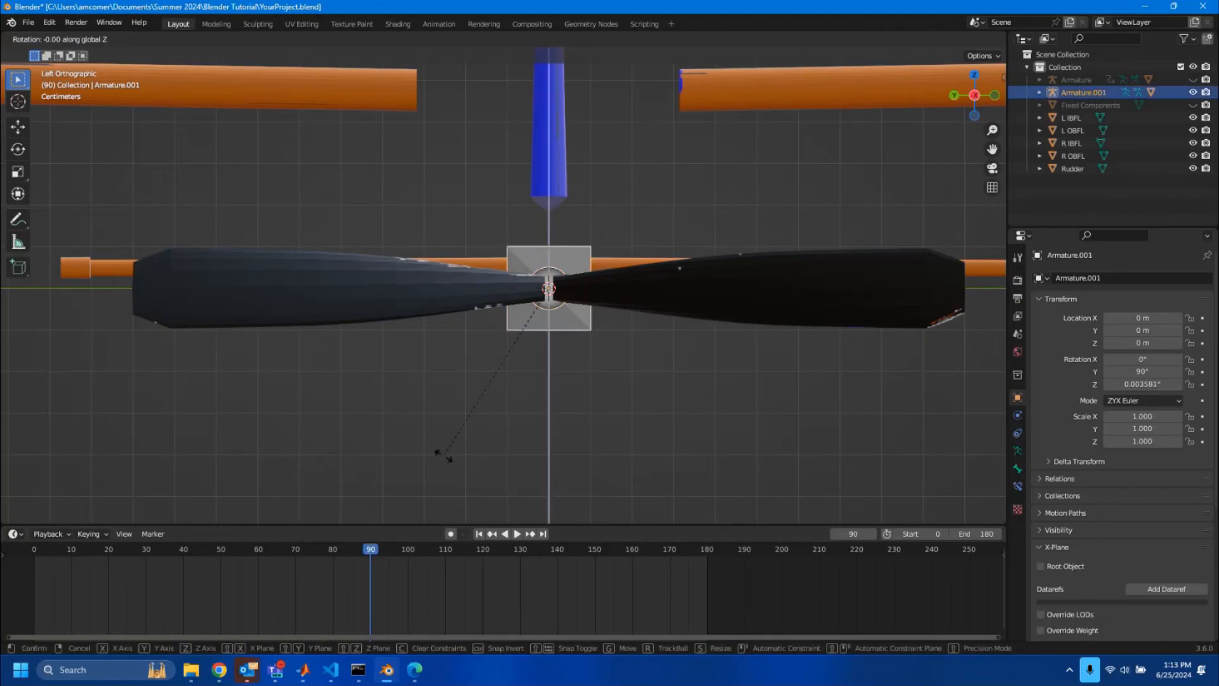
pyautogui.write('z')
pyautogui.write('0')
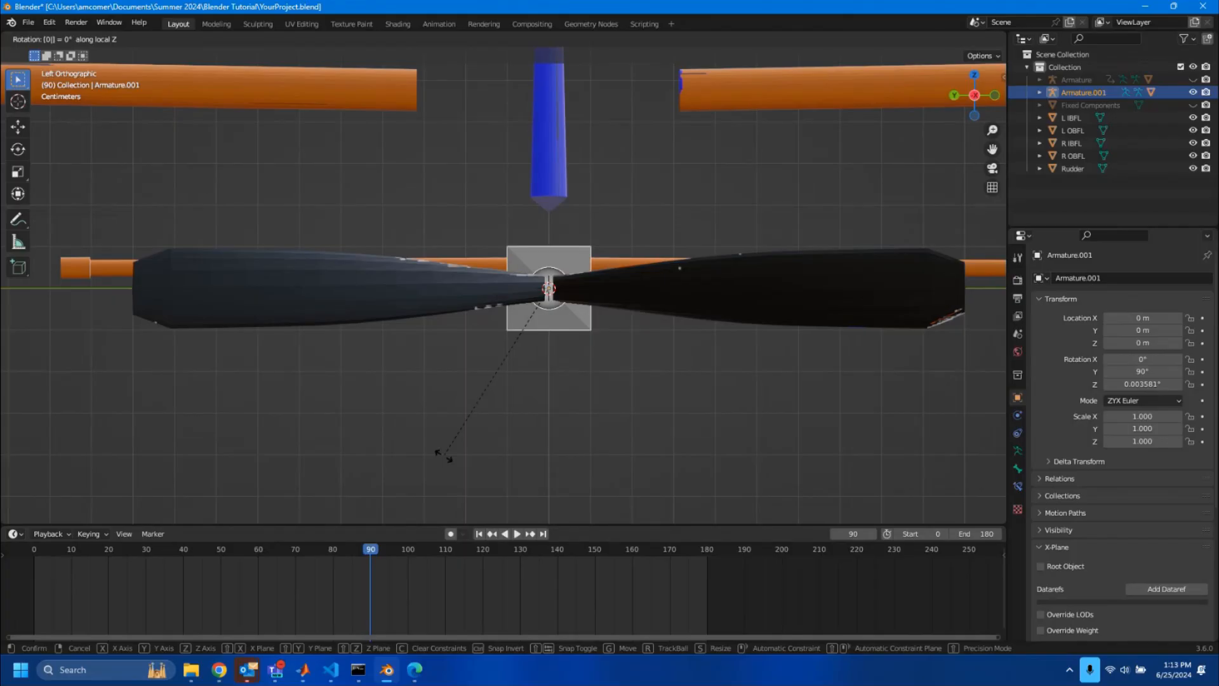
pyautogui.press('Return')
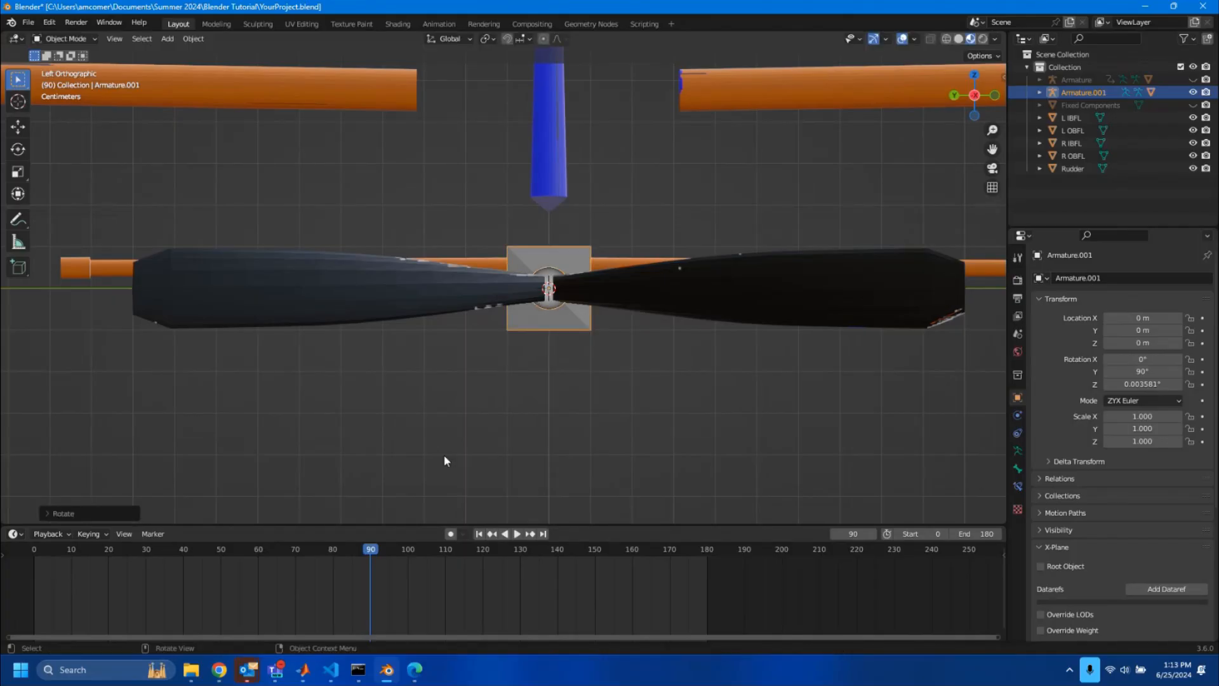
pyautogui.press('i')
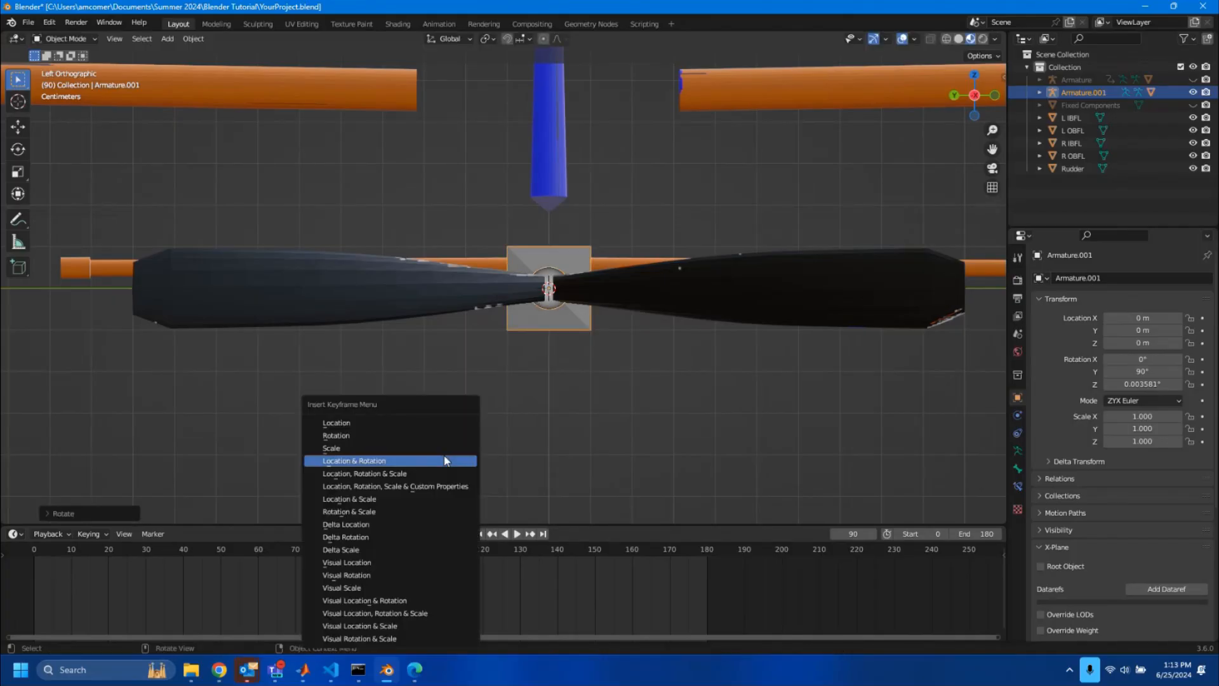
pyautogui.click(381, 436)
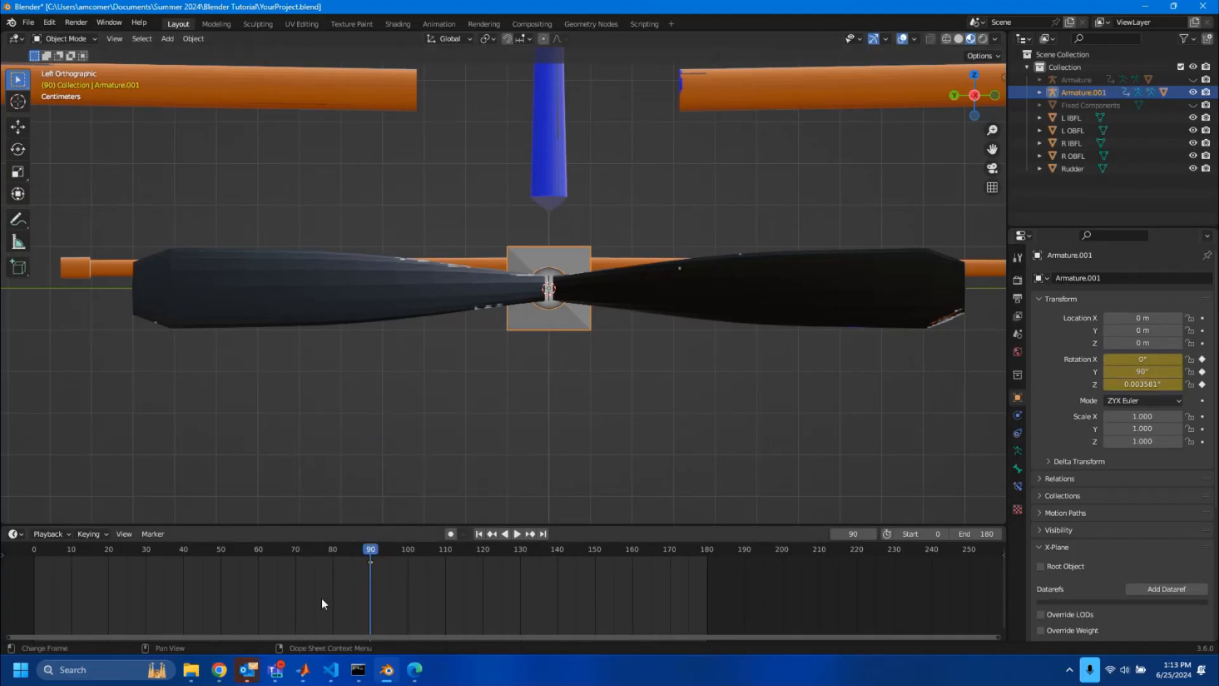
# At frame 45, rotate the propeller armature 90° about its local Z axis and insert a Rotation keyframe.
pyautogui.moveTo(371, 551); pyautogui.dragTo(299, 555)
pyautogui.moveTo(253, 554); pyautogui.dragTo(204, 553)
pyautogui.press('r')
pyautogui.press('z')
pyautogui.press('z')
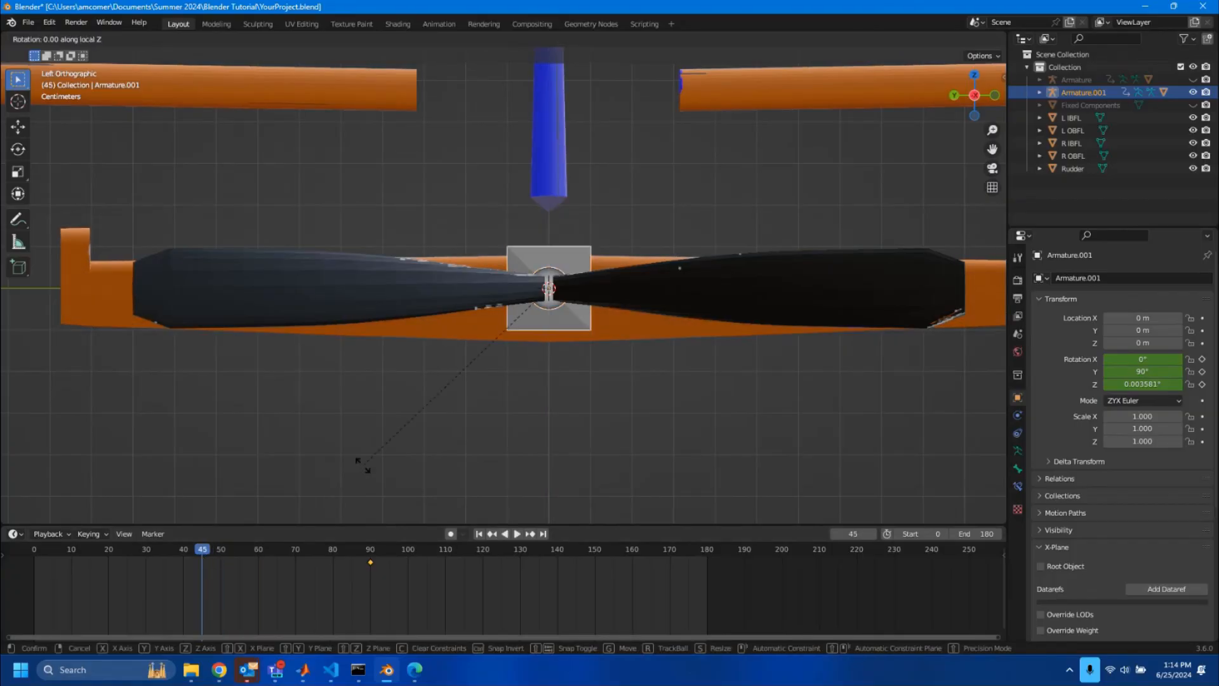
pyautogui.write('90')
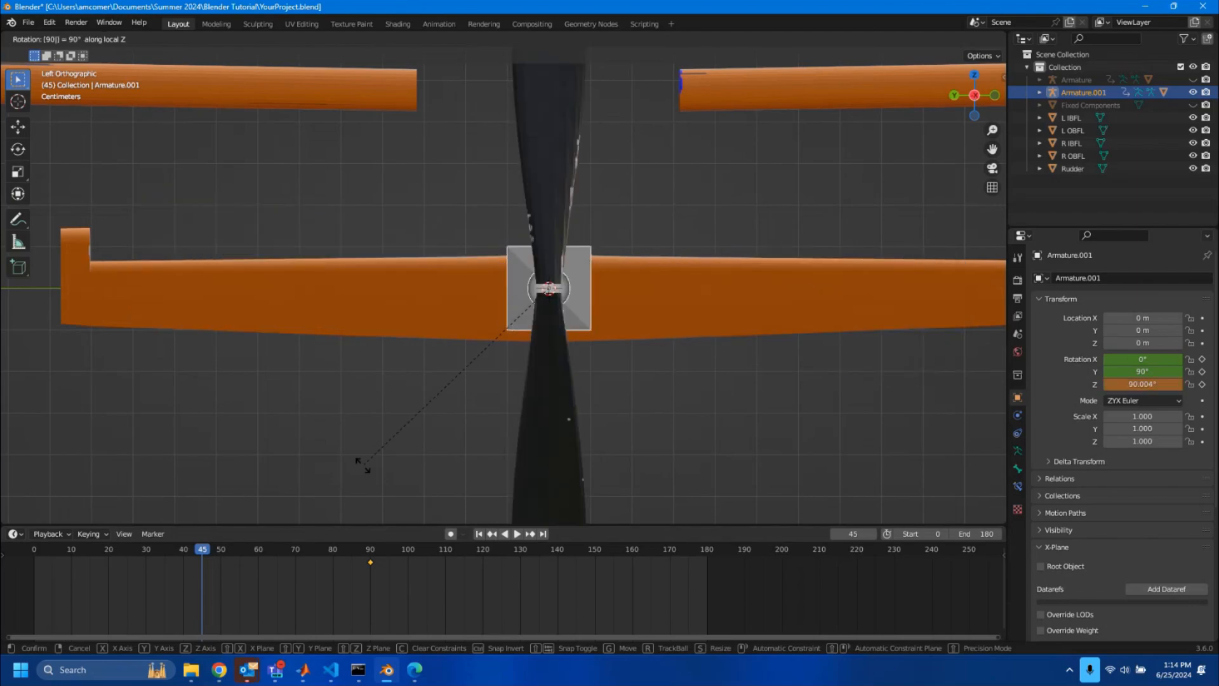
pyautogui.press('Return')
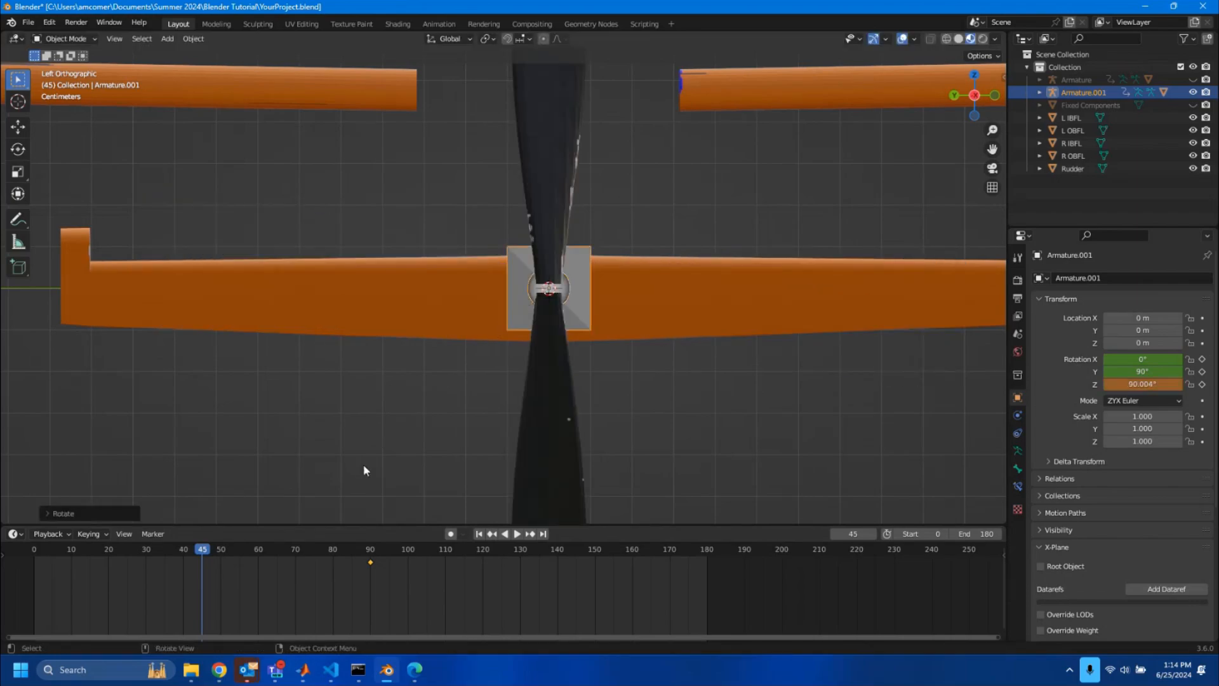
pyautogui.press('i')
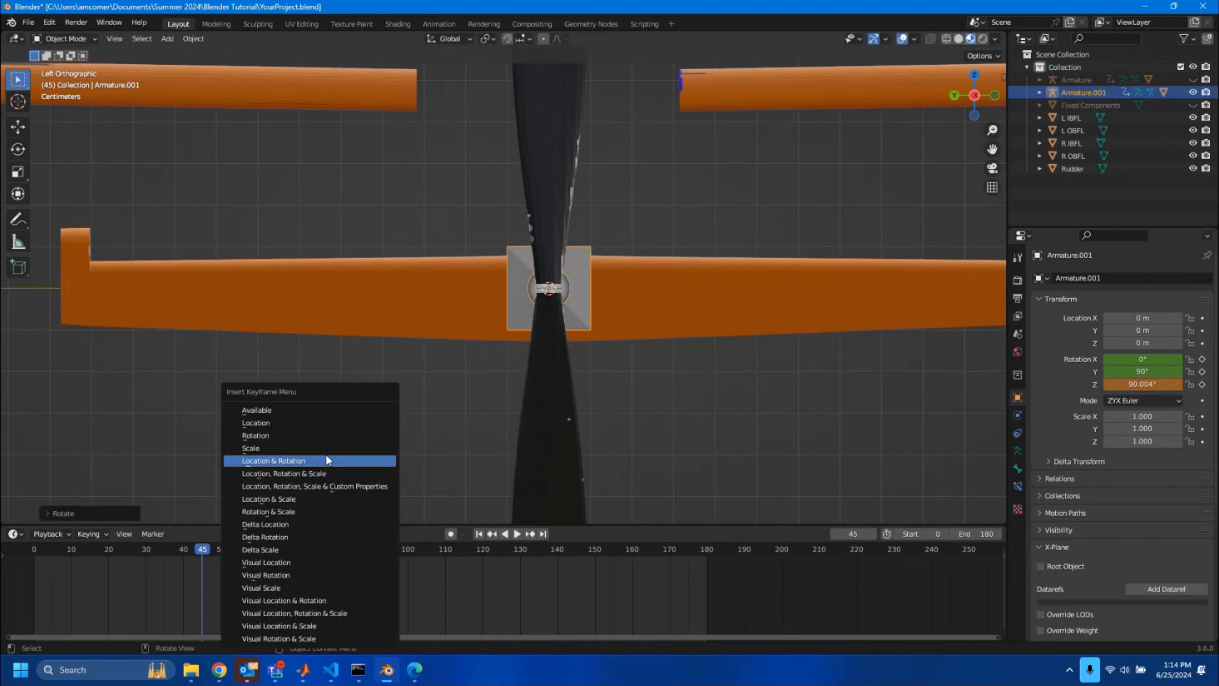
pyautogui.click(305, 436)
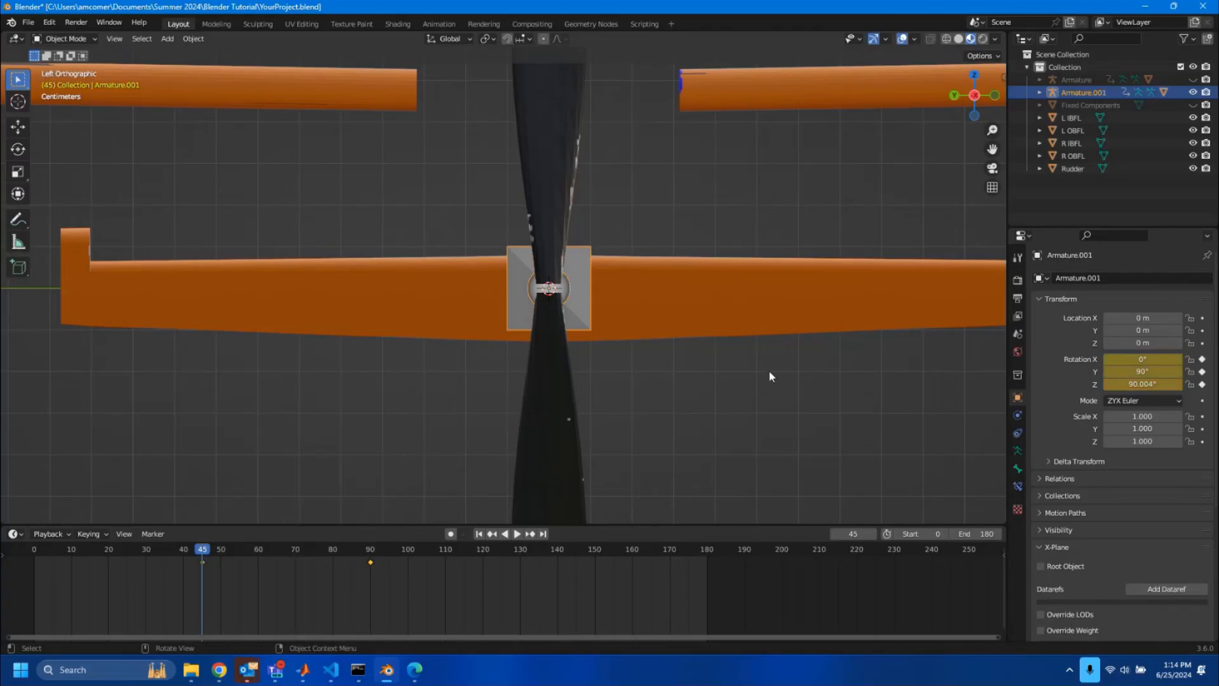
# At frame 0, rotate the propeller armature a further 90° about its local Z axis and insert a Rotation keyframe.
pyautogui.scroll(-2, 769, 371)
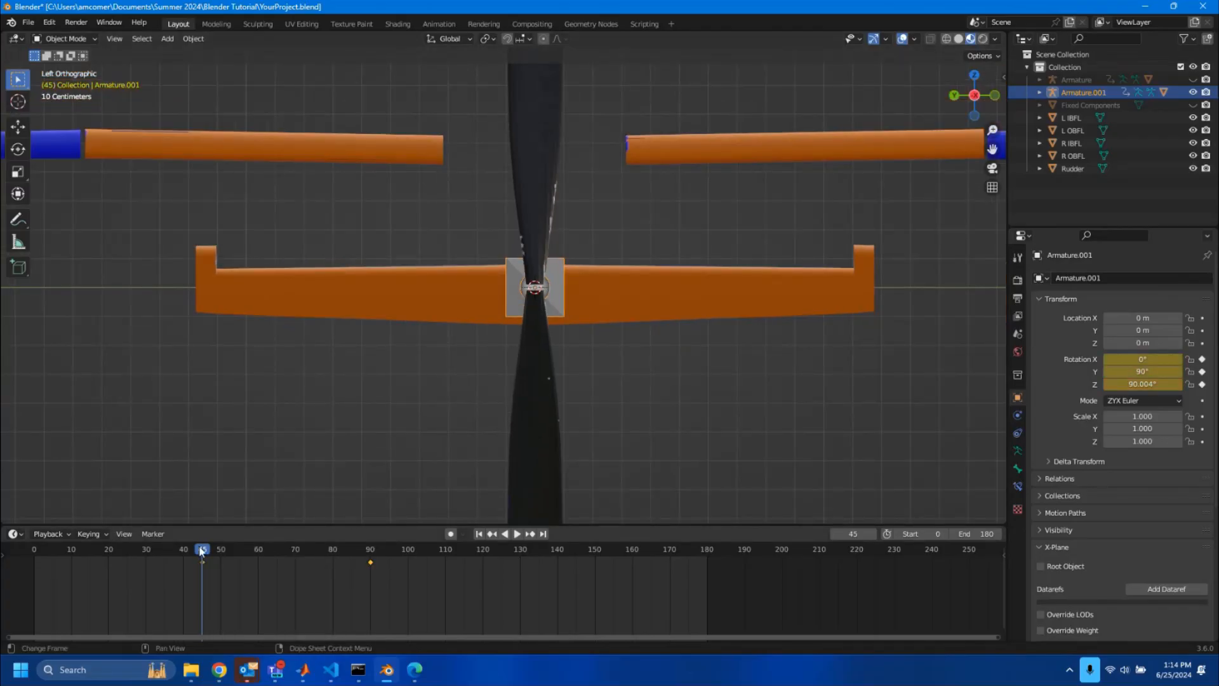
pyautogui.moveTo(201, 551); pyautogui.dragTo(36, 552)
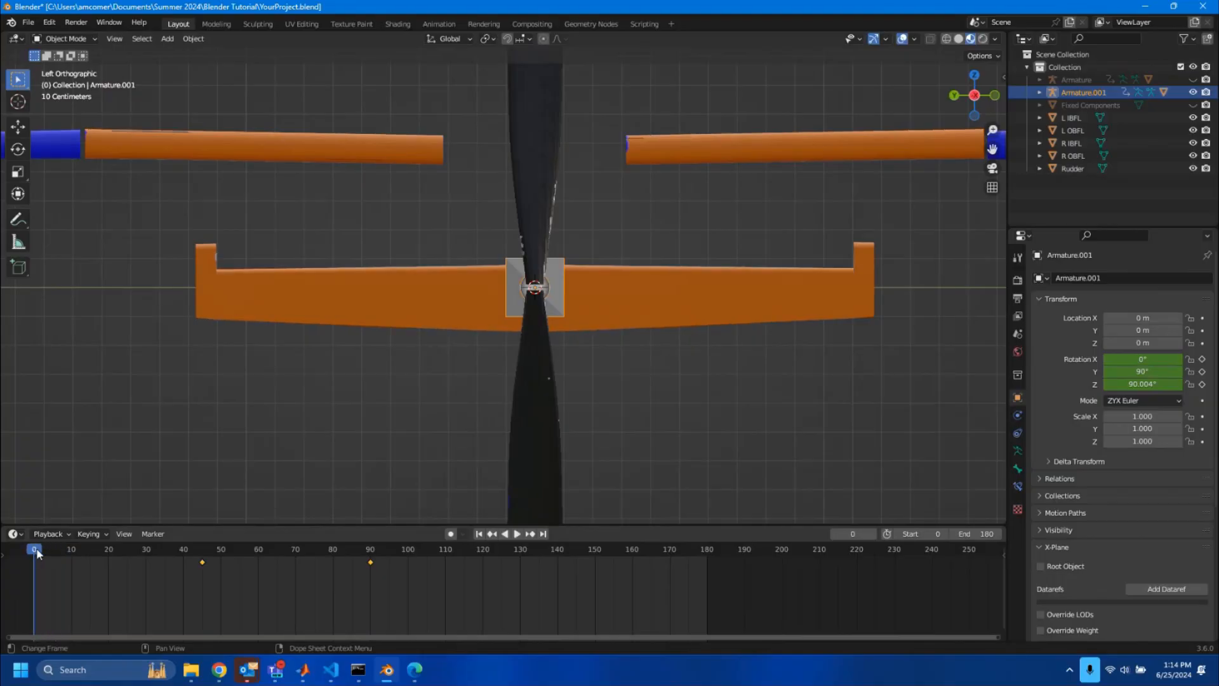
pyautogui.press('r')
pyautogui.click(581, 359)
pyautogui.click(555, 307)
pyautogui.press('r')
pyautogui.press('z')
pyautogui.press('z')
pyautogui.write('9')
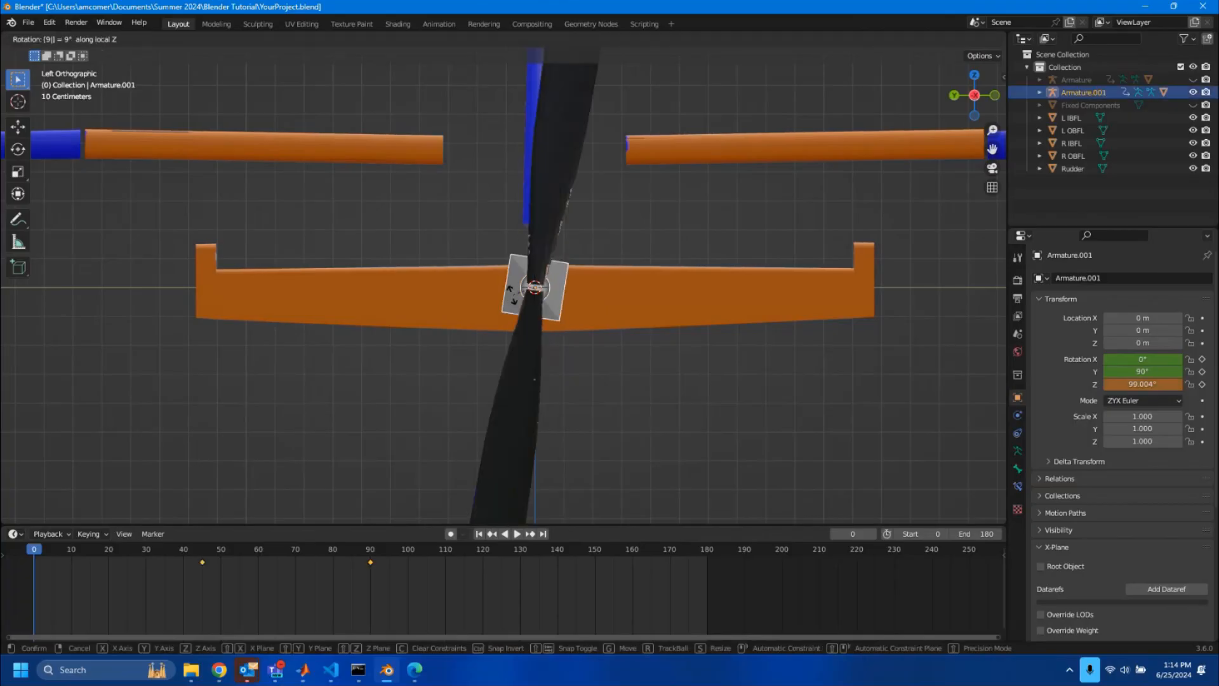
pyautogui.write('0')
pyautogui.press('Return')
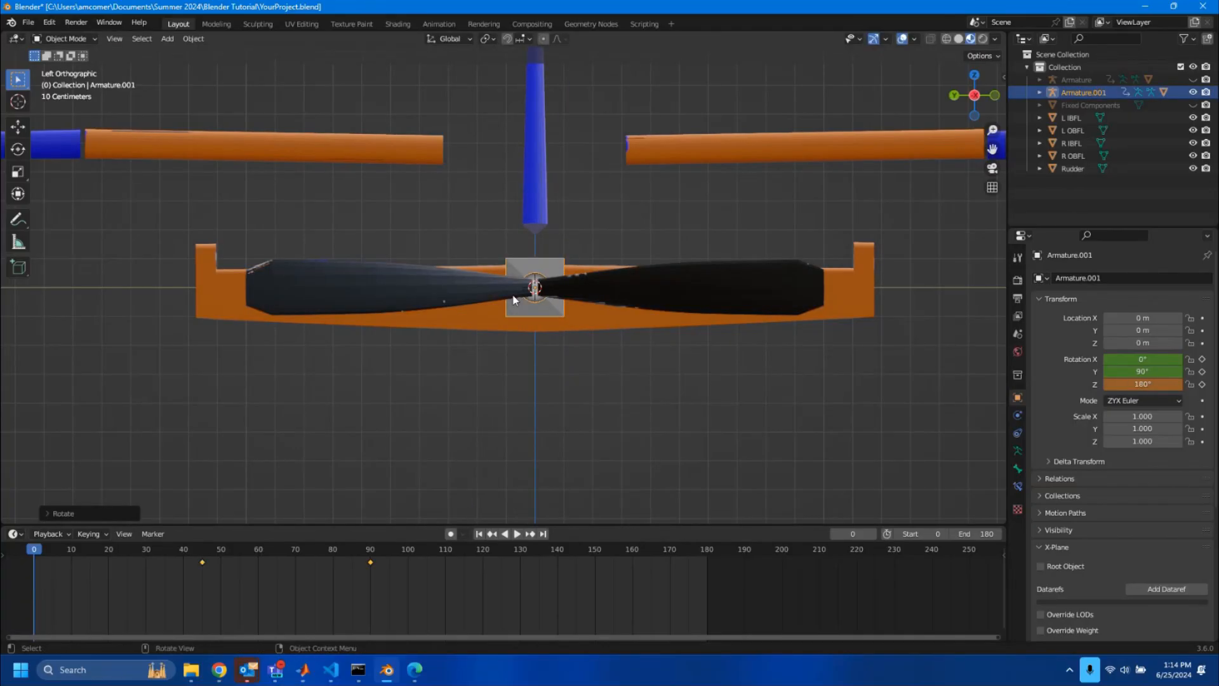
pyautogui.press('i')
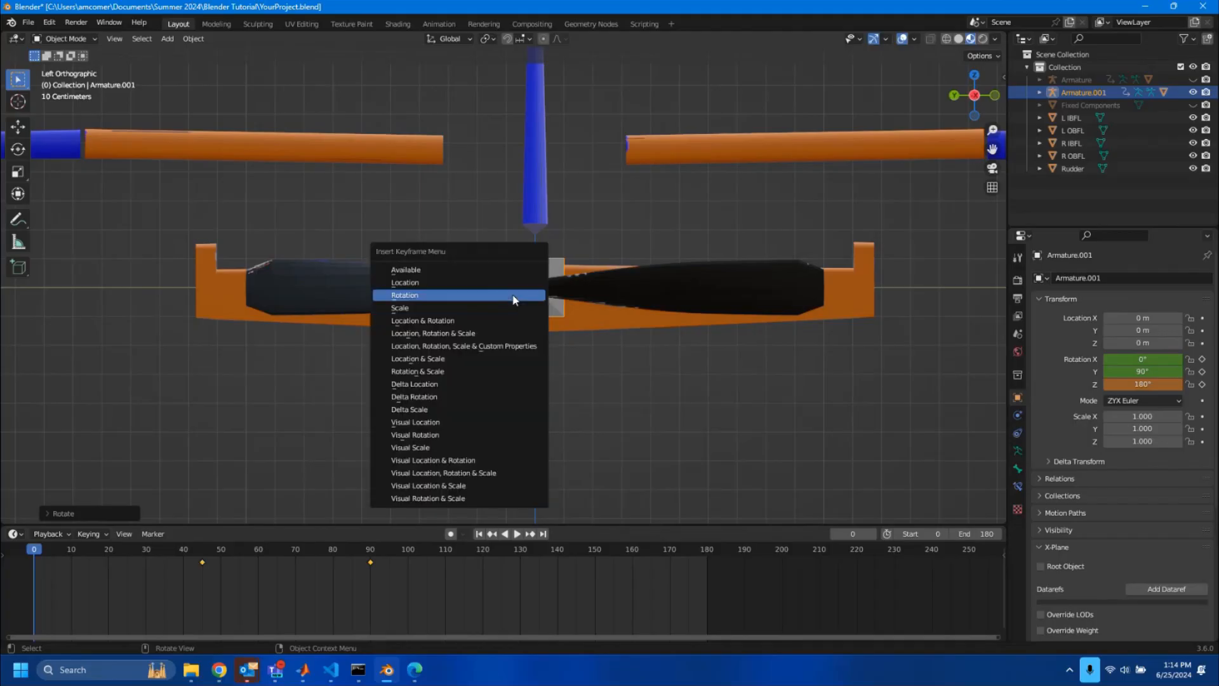
pyautogui.click(514, 296)
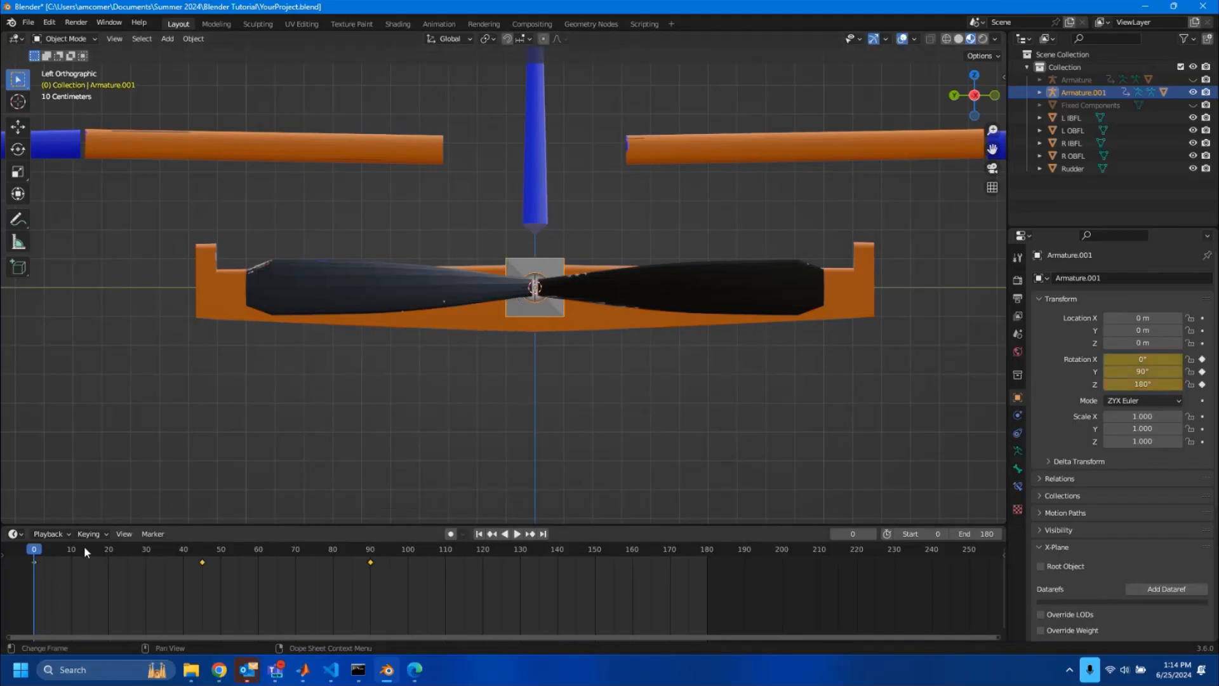
# At frame 135, rotate the propeller armature -90° about its local Z axis and insert a Rotation keyframe.
pyautogui.moveTo(34, 554); pyautogui.dragTo(539, 563)
pyautogui.press('r')
pyautogui.press('z')
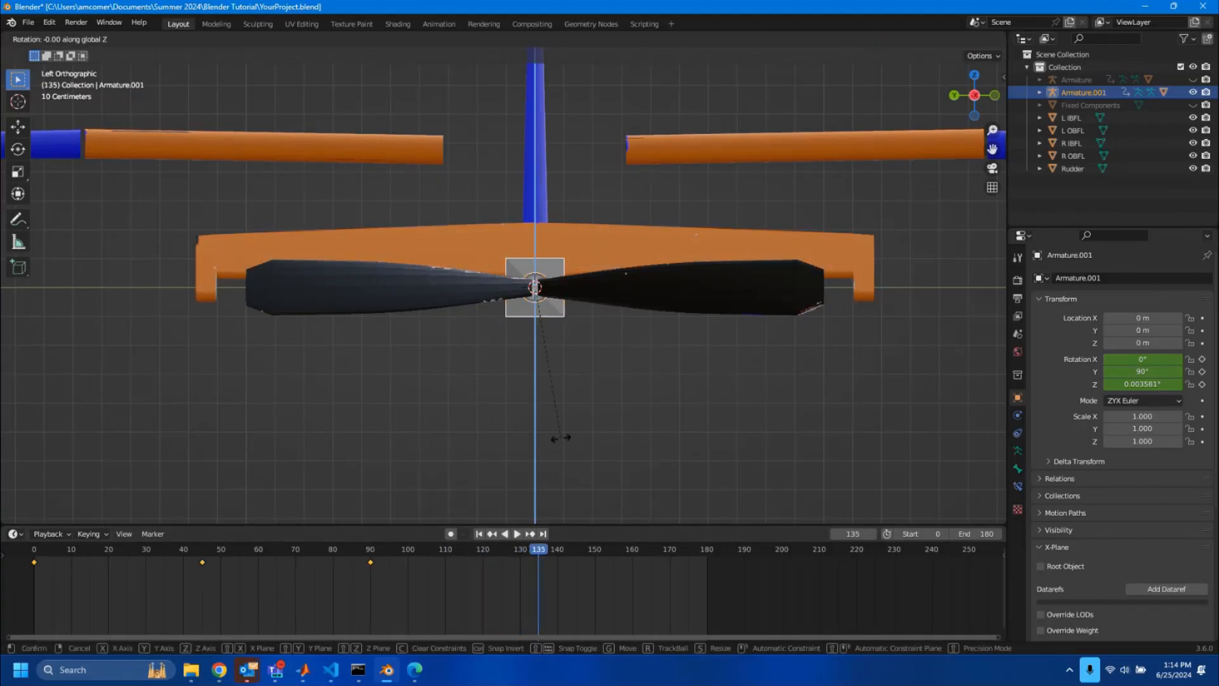
pyautogui.press('z')
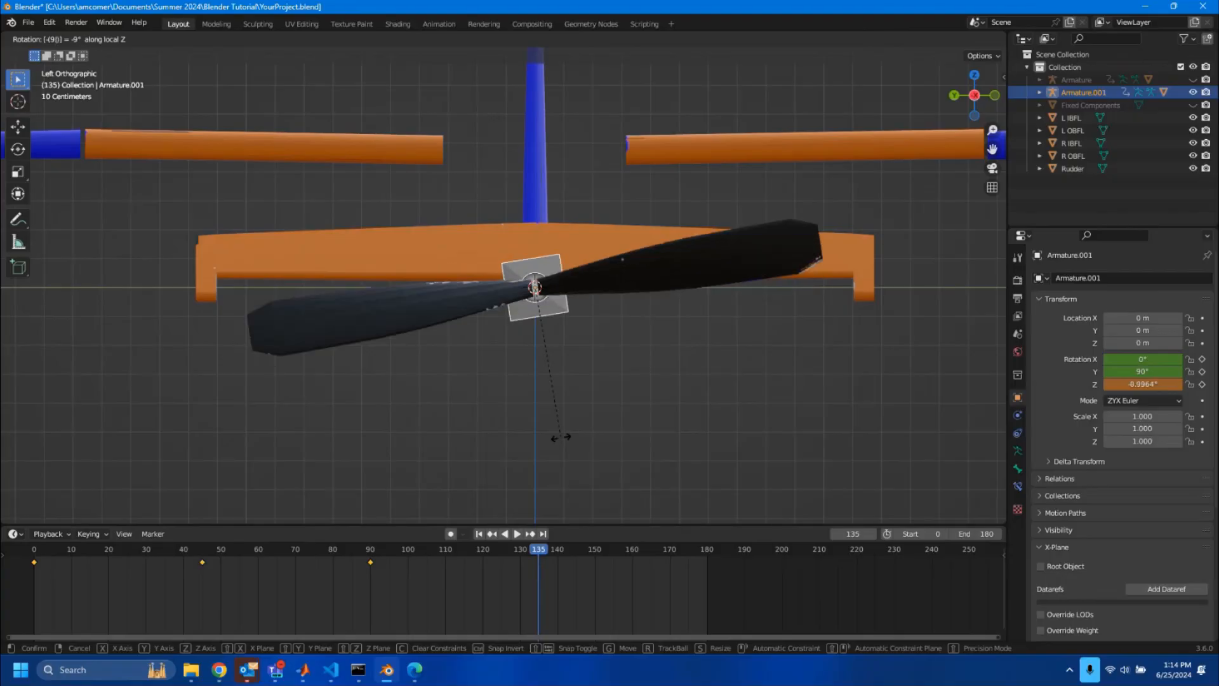
pyautogui.click(561, 436)
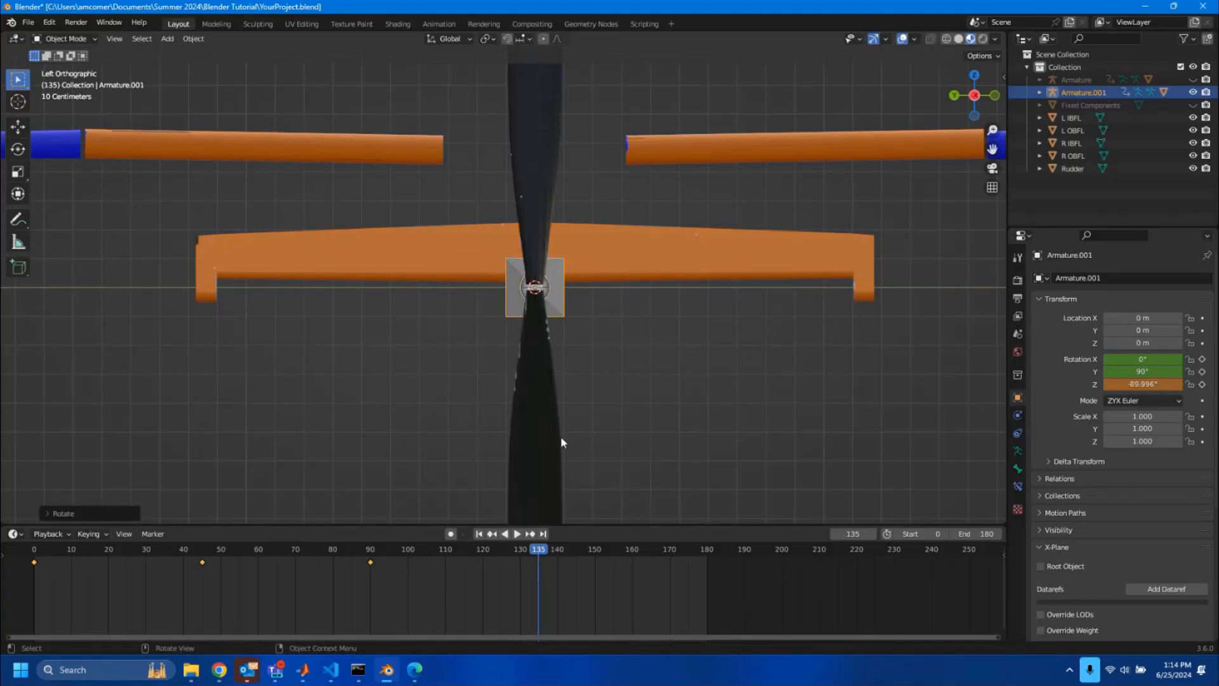
pyautogui.press('i')
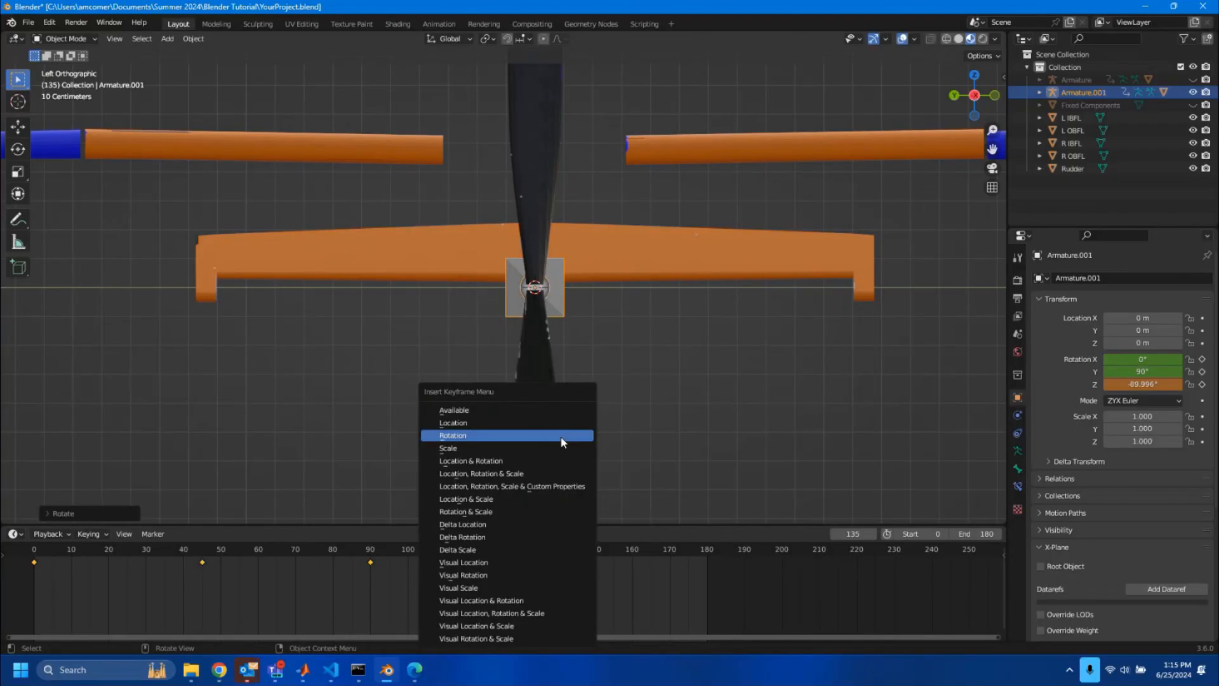
pyautogui.click(562, 438)
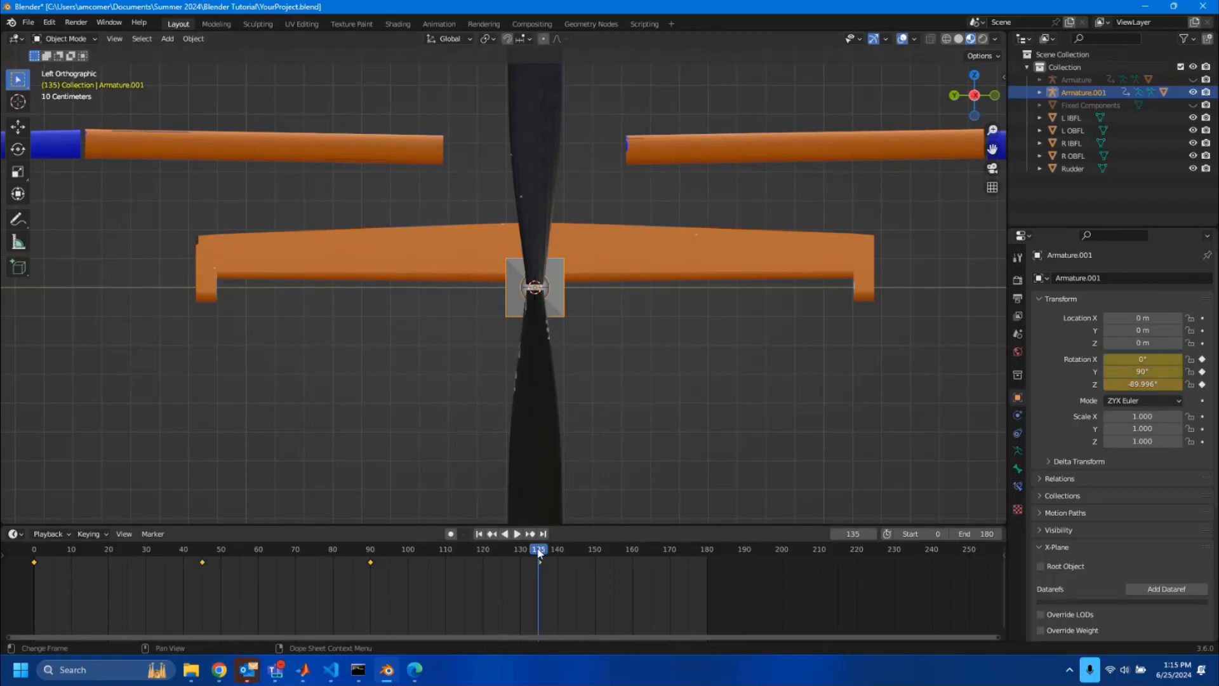
# At frame 180, rotate the propeller armature another -90° about its local Z axis and insert a Rotation keyframe.
pyautogui.moveTo(538, 552); pyautogui.dragTo(706, 556)
pyautogui.press('r')
pyautogui.press('z')
pyautogui.press('z')
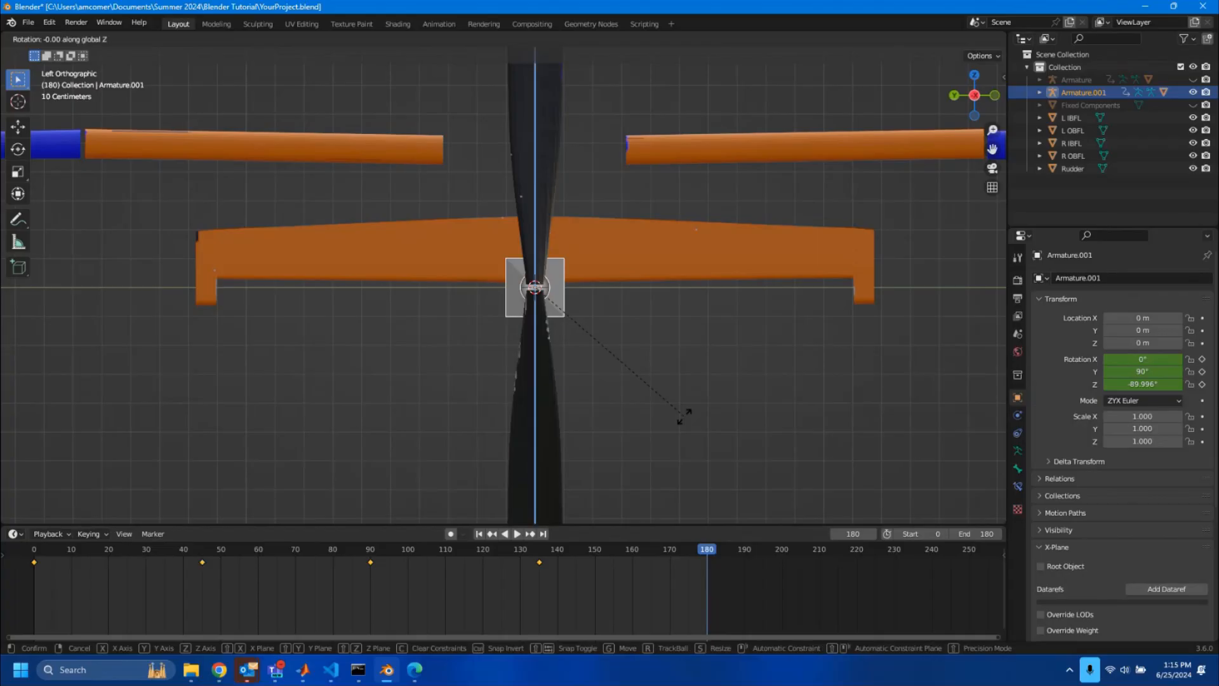
pyautogui.write('90')
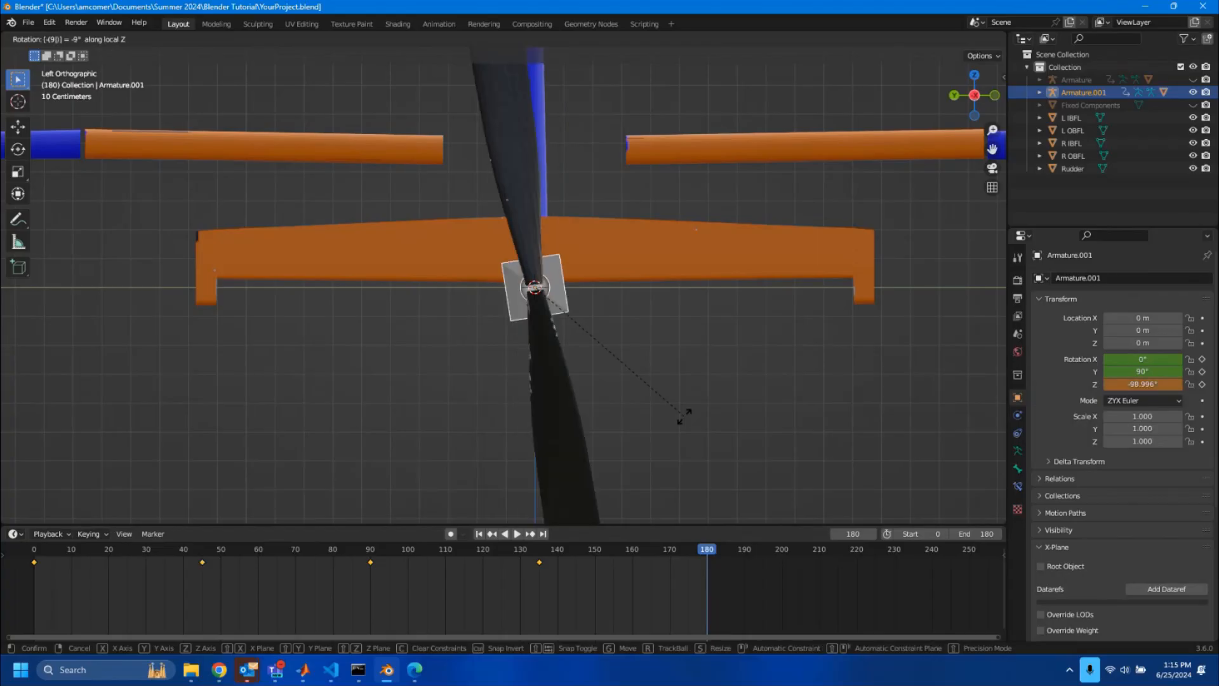
pyautogui.press('Return')
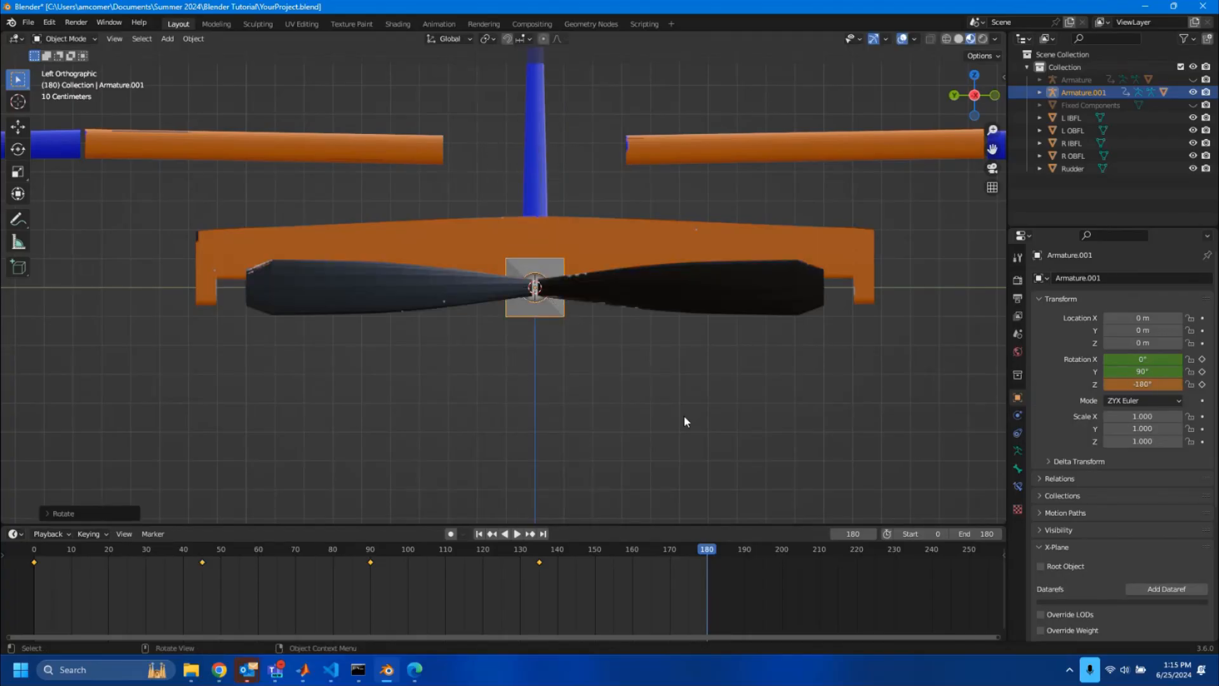
pyautogui.press('i')
pyautogui.click(684, 416)
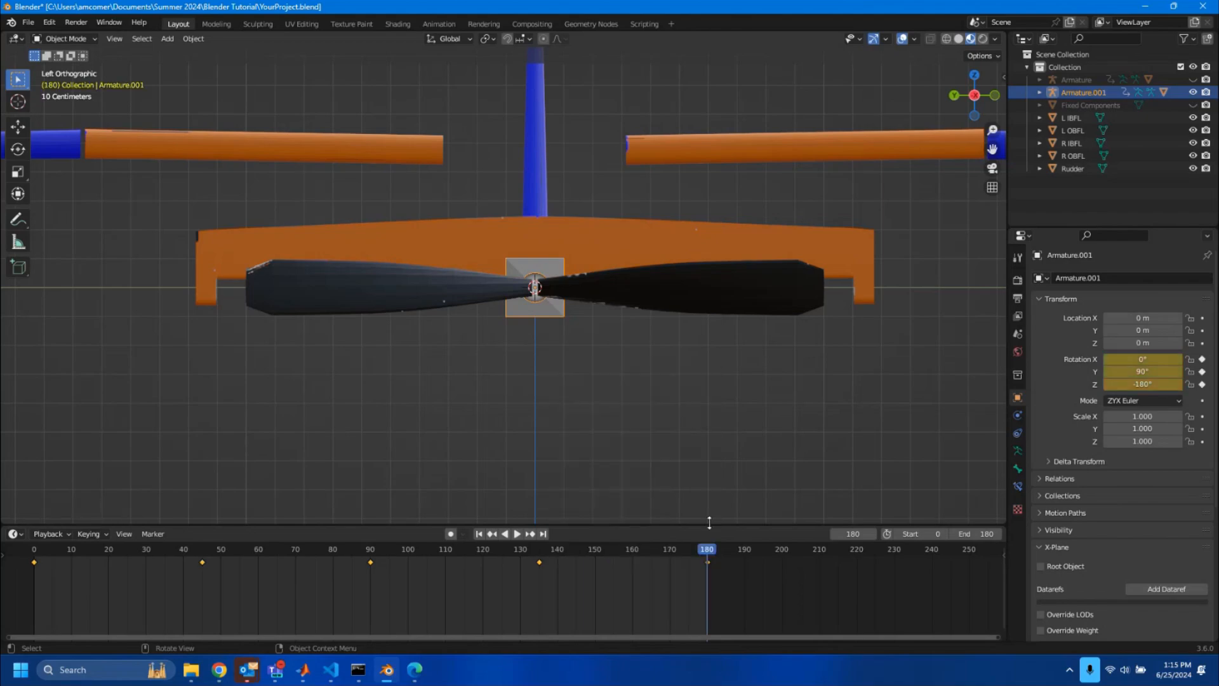
# Scrub through the timeline to preview the propeller's spin, ending at frame 90.
pyautogui.moveTo(707, 553); pyautogui.dragTo(97, 551)
pyautogui.moveTo(177, 540); pyautogui.dragTo(424, 540)
pyautogui.press('Escape')
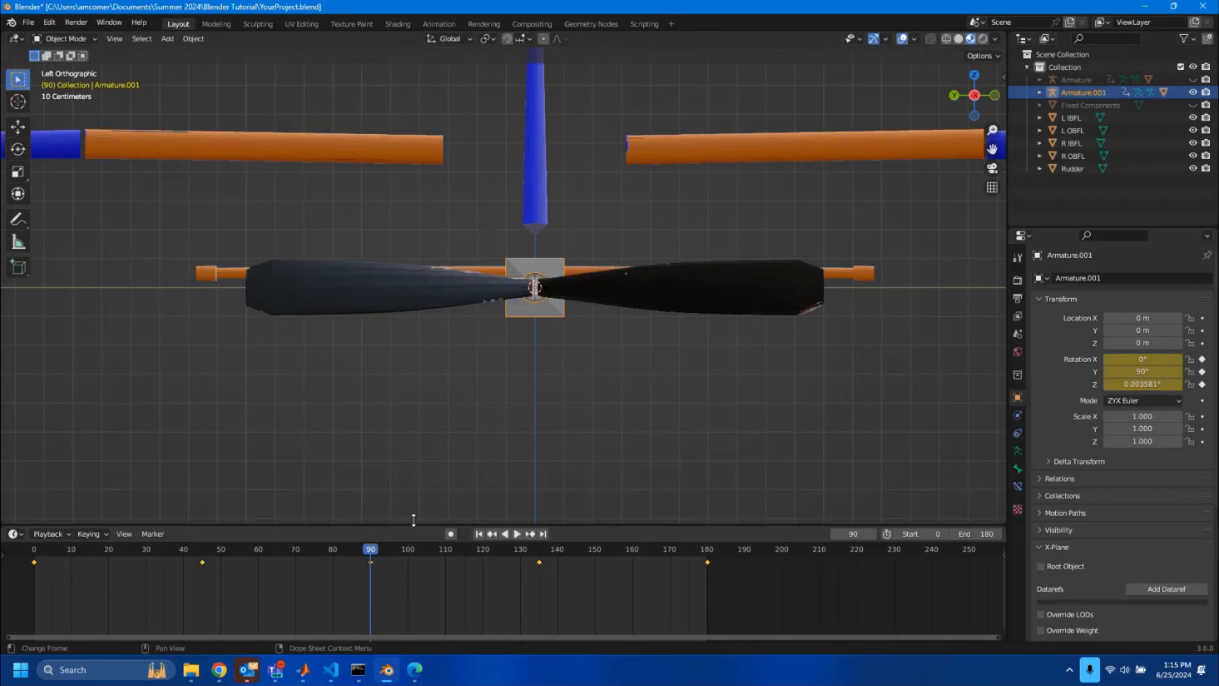
# Unhide the Fixed Components object and the first Armature in the viewport.
pyautogui.moveTo(610, 355); pyautogui.dragTo(572, 337, button='middle')
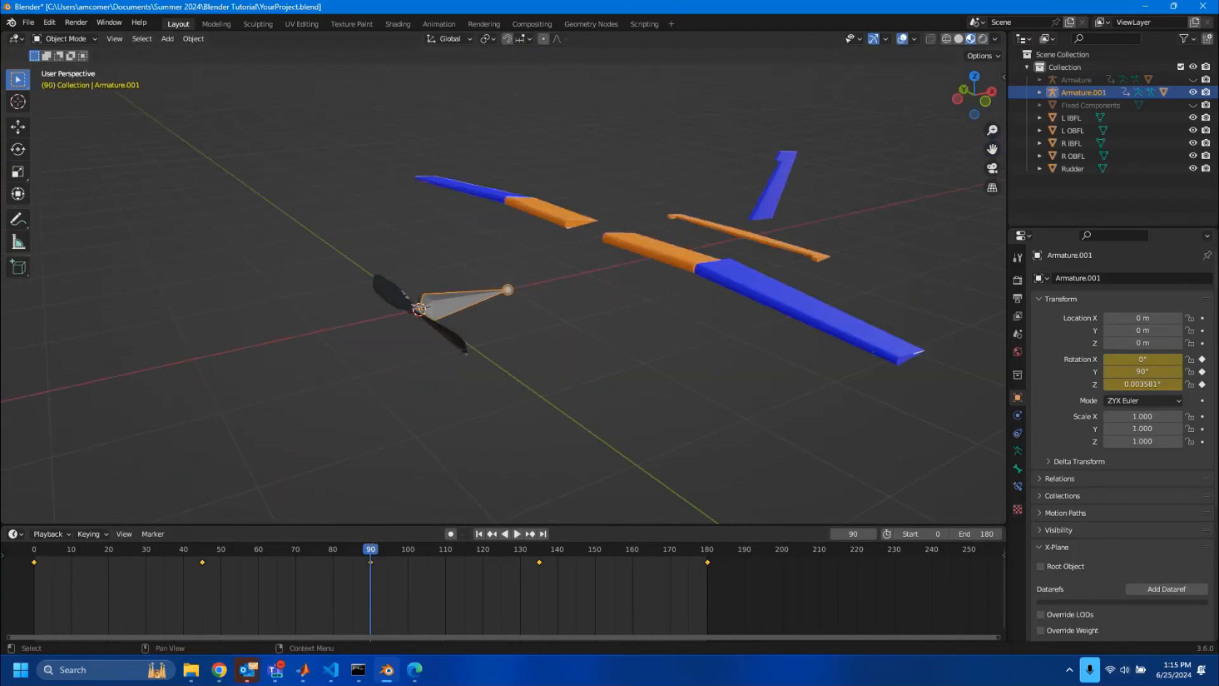
pyautogui.click(1193, 105)
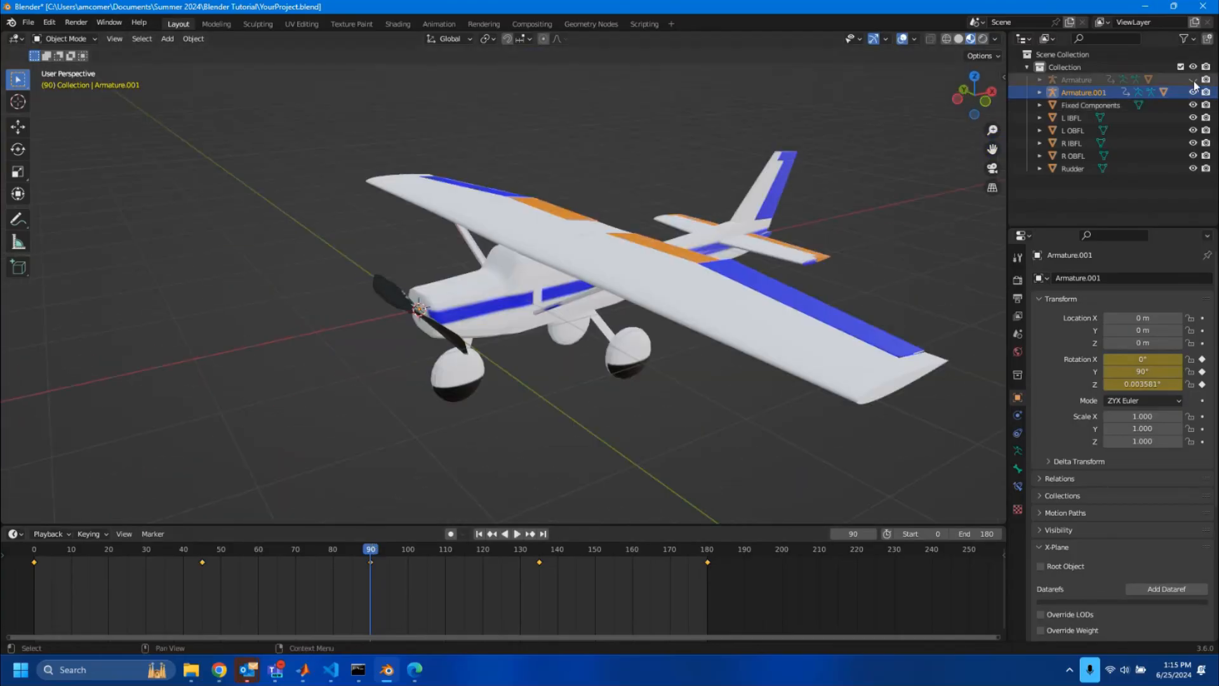
pyautogui.click(1194, 80)
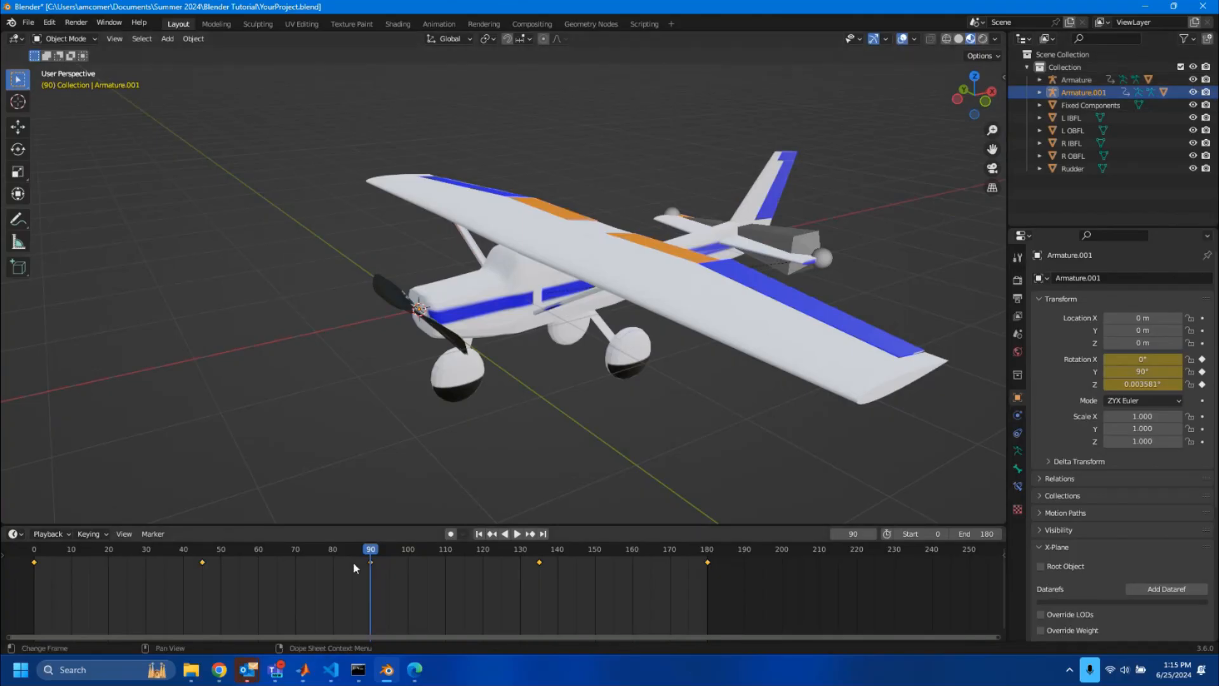
# Preview the whole aircraft's animation across the timeline, return to frame 90 and deselect all objects.
pyautogui.click(367, 550)
pyautogui.press('space')
pyautogui.moveTo(367, 550); pyautogui.dragTo(550, 550)
pyautogui.moveTo(619, 532); pyautogui.dragTo(368, 527)
pyautogui.scroll(-4, 692, 269)
pyautogui.moveTo(693, 269); pyautogui.dragTo(691, 283, button='middle')
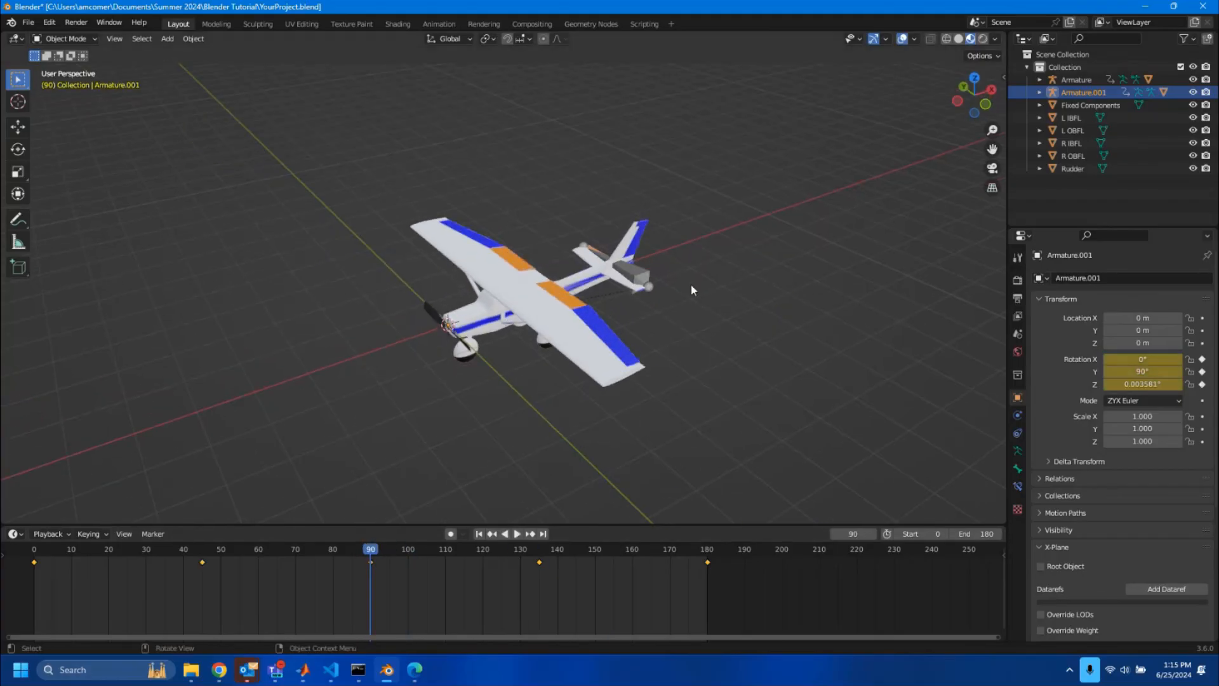
pyautogui.scroll(2, 639, 341)
pyautogui.scroll(1, 639, 340)
pyautogui.keyDown('shift'); pyautogui.moveTo(766, 335); pyautogui.dragTo(735, 306, button='middle'); pyautogui.keyUp('shift')
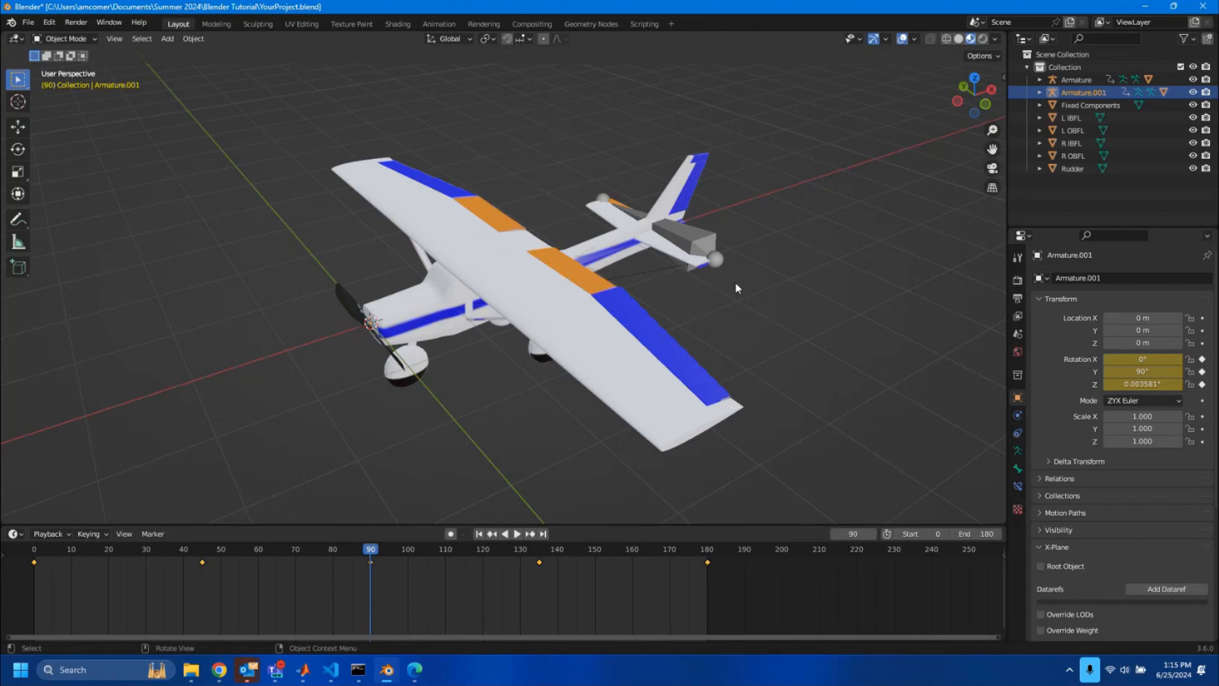
pyautogui.moveTo(710, 291)
pyautogui.mouseDown(button='middle')
pyautogui.moveTo(724, 285)
pyautogui.moveTo(714, 291)
pyautogui.mouseUp(button='middle')
pyautogui.click(887, 147)
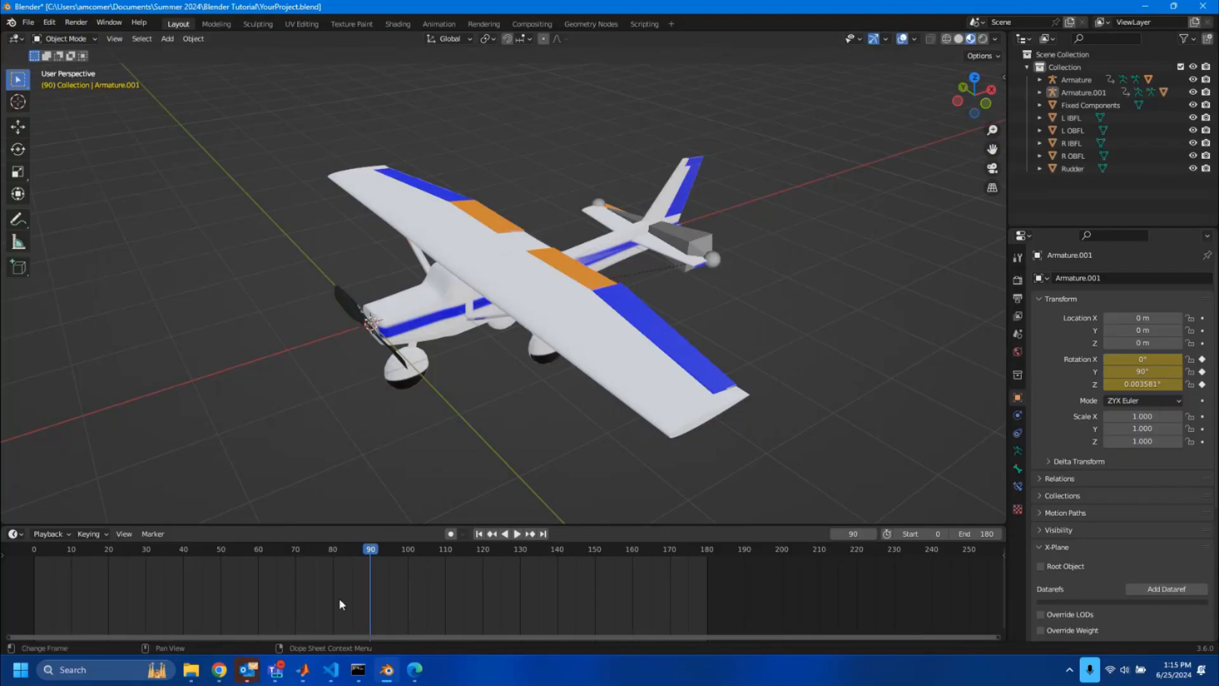
# Switch to File Explorer, open the X-Plane Datarefs workbook in Excel, maximize it and dismiss the Protected View notice.
pyautogui.click(191, 668)
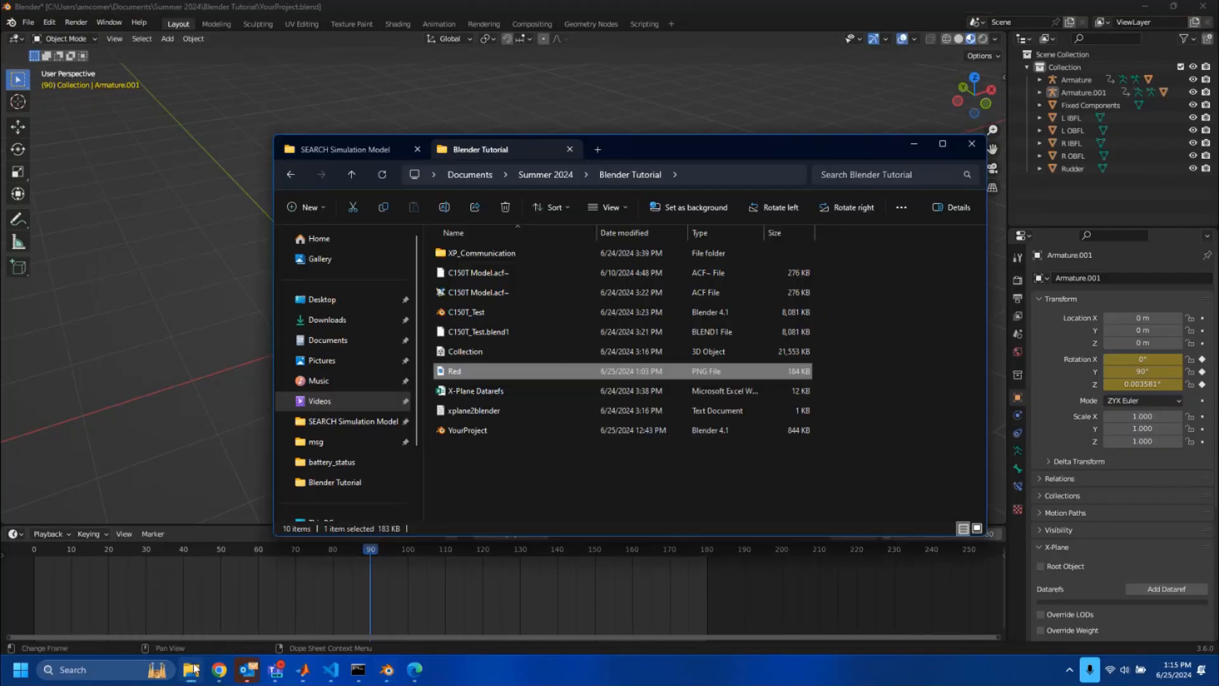
pyautogui.click(485, 392)
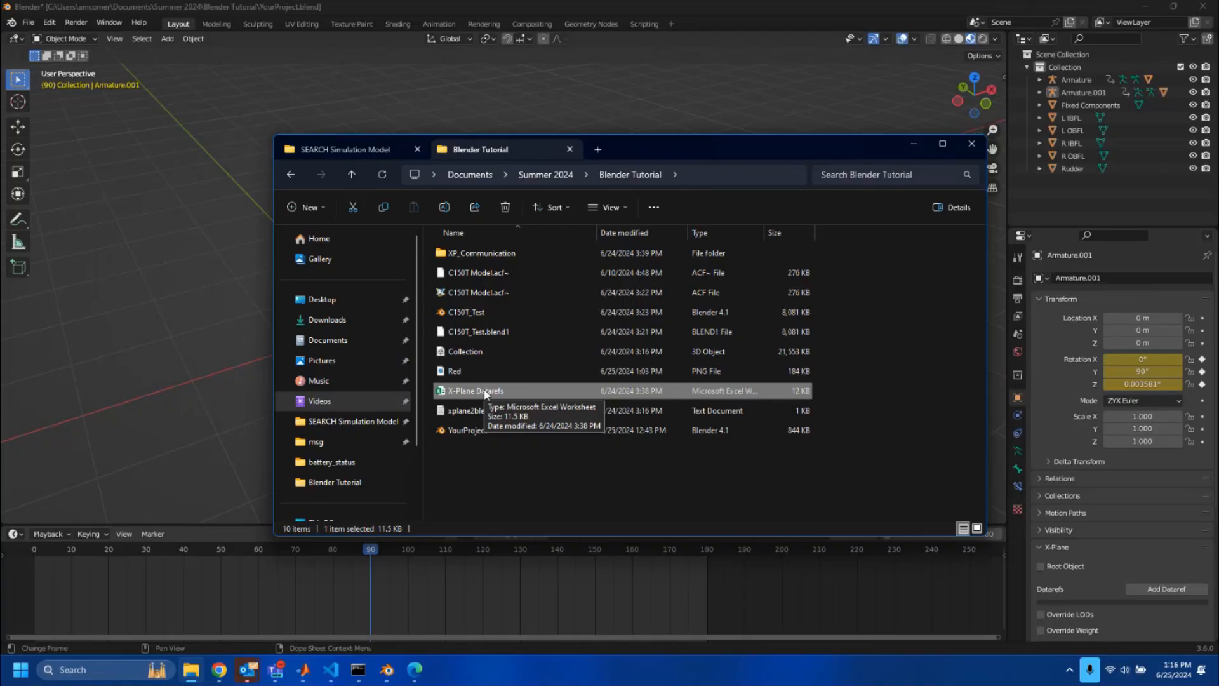
pyautogui.doubleClick(486, 391)
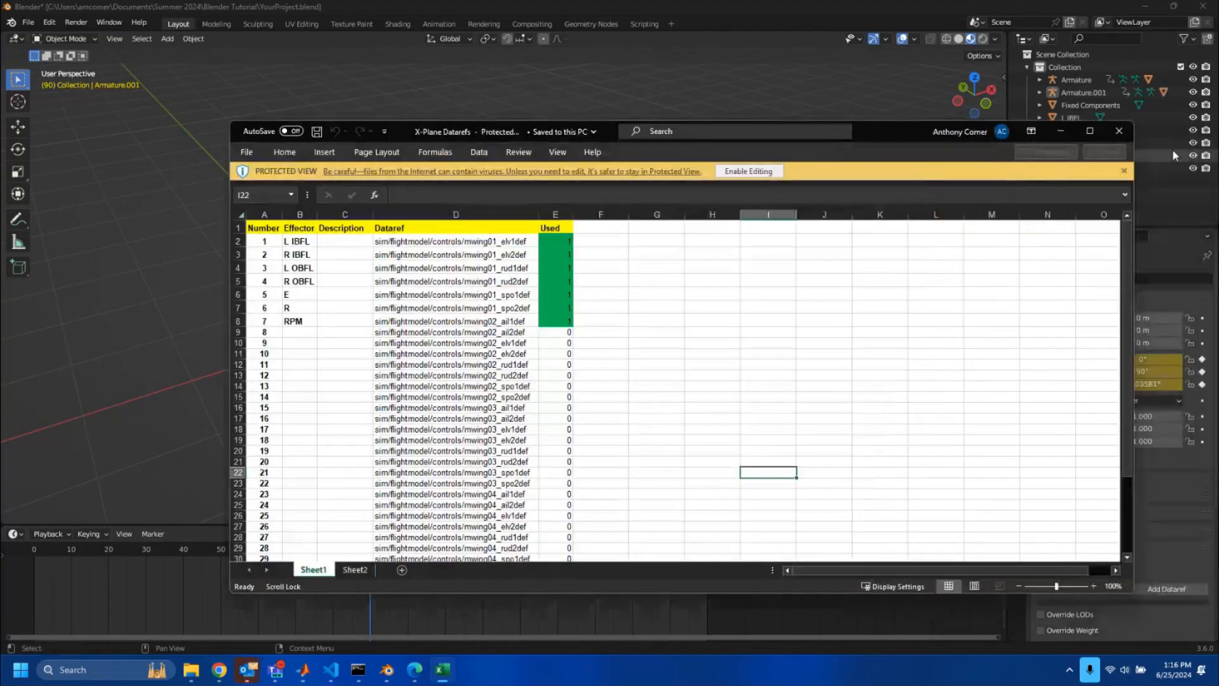
pyautogui.click(1089, 131)
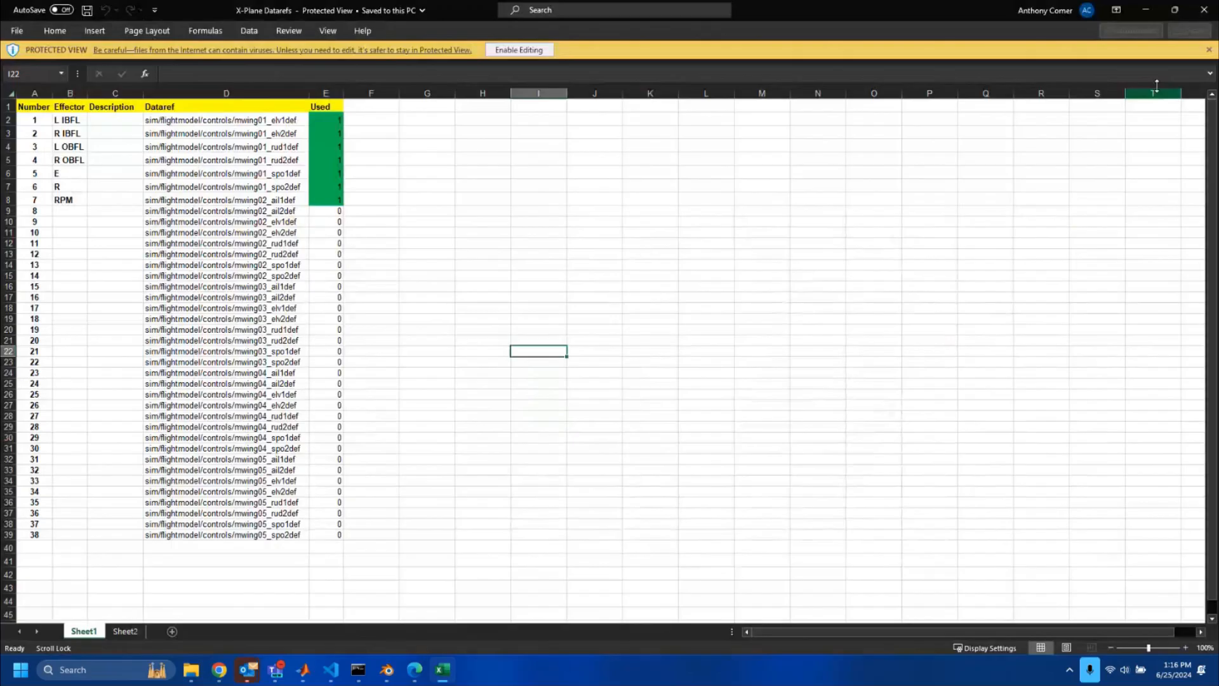
pyautogui.click(1210, 49)
# Examine the complete list of dataref paths in cells D2 to D39 of Sheet1.
pyautogui.moveTo(227, 515); pyautogui.dragTo(219, 99)
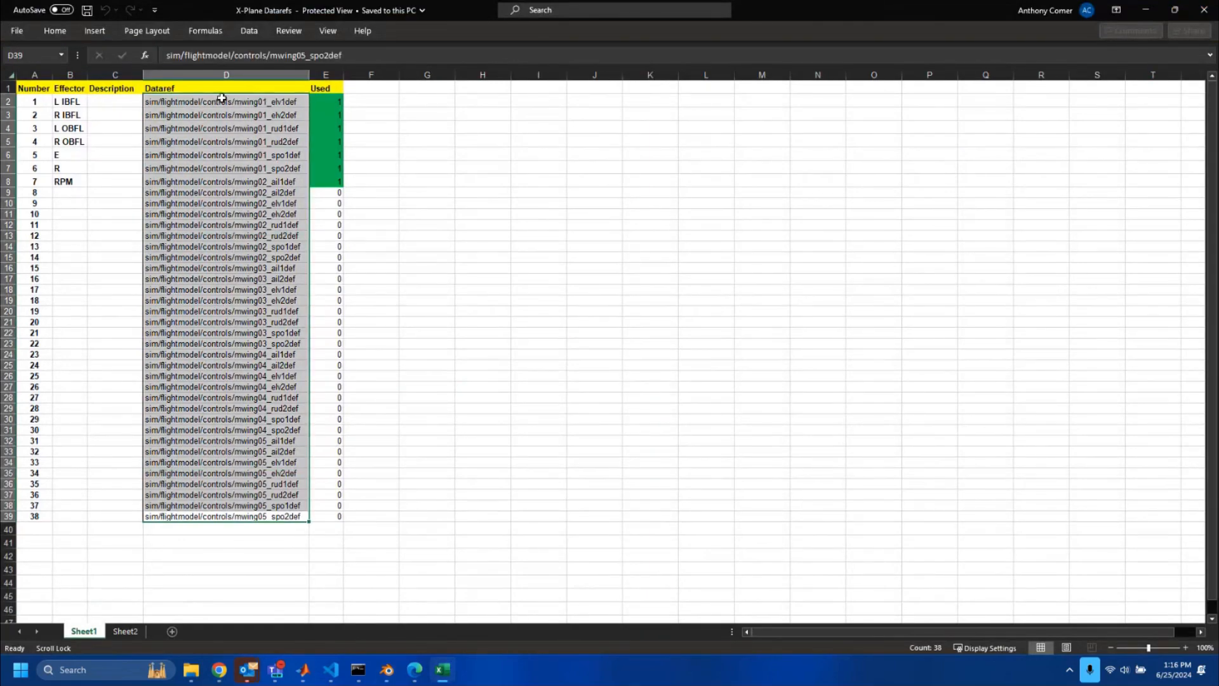
pyautogui.click(495, 287)
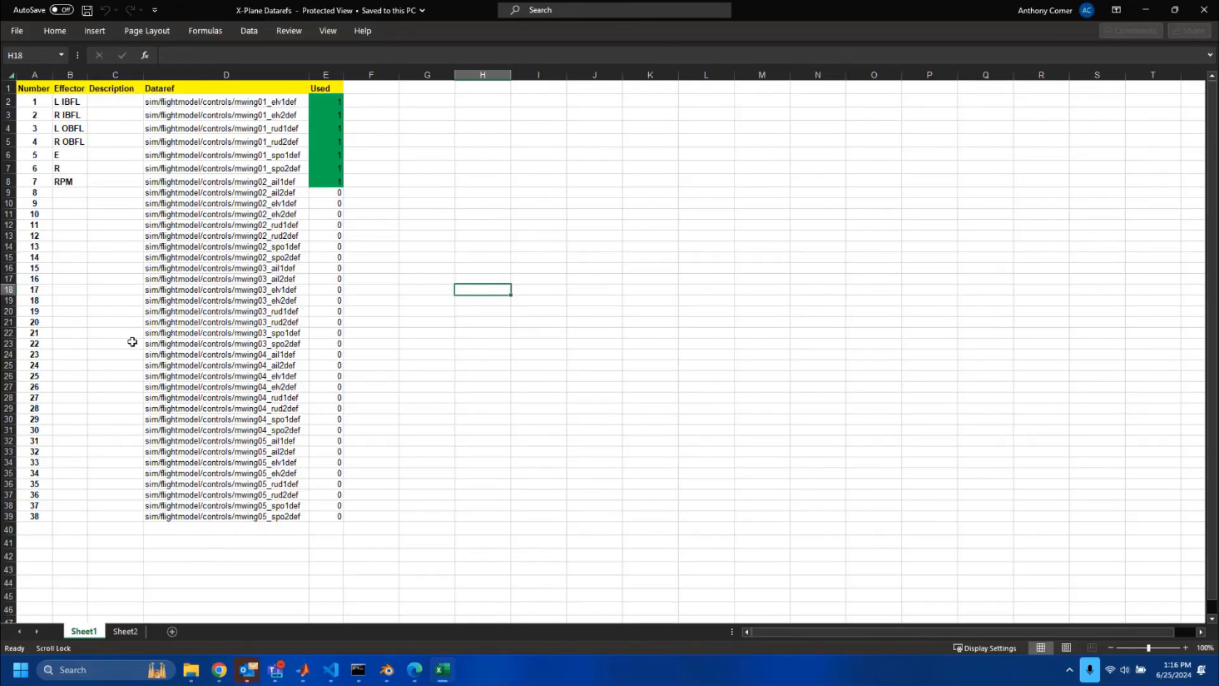
pyautogui.moveTo(241, 101); pyautogui.dragTo(246, 516)
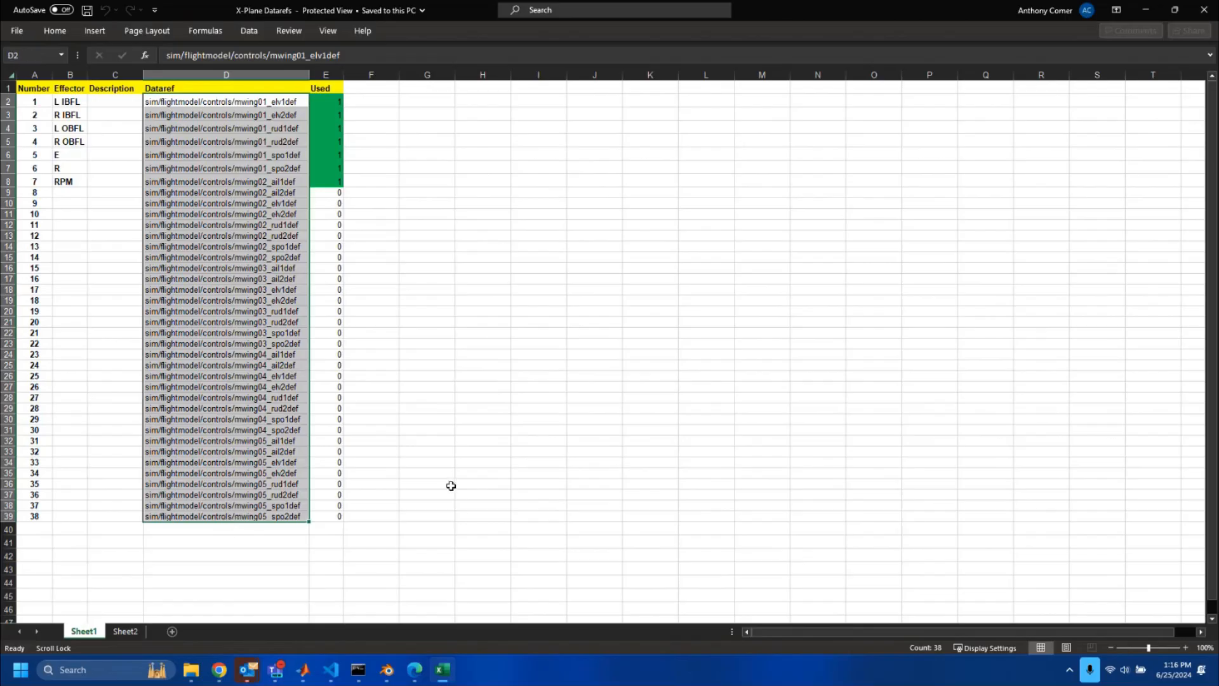
pyautogui.click(451, 485)
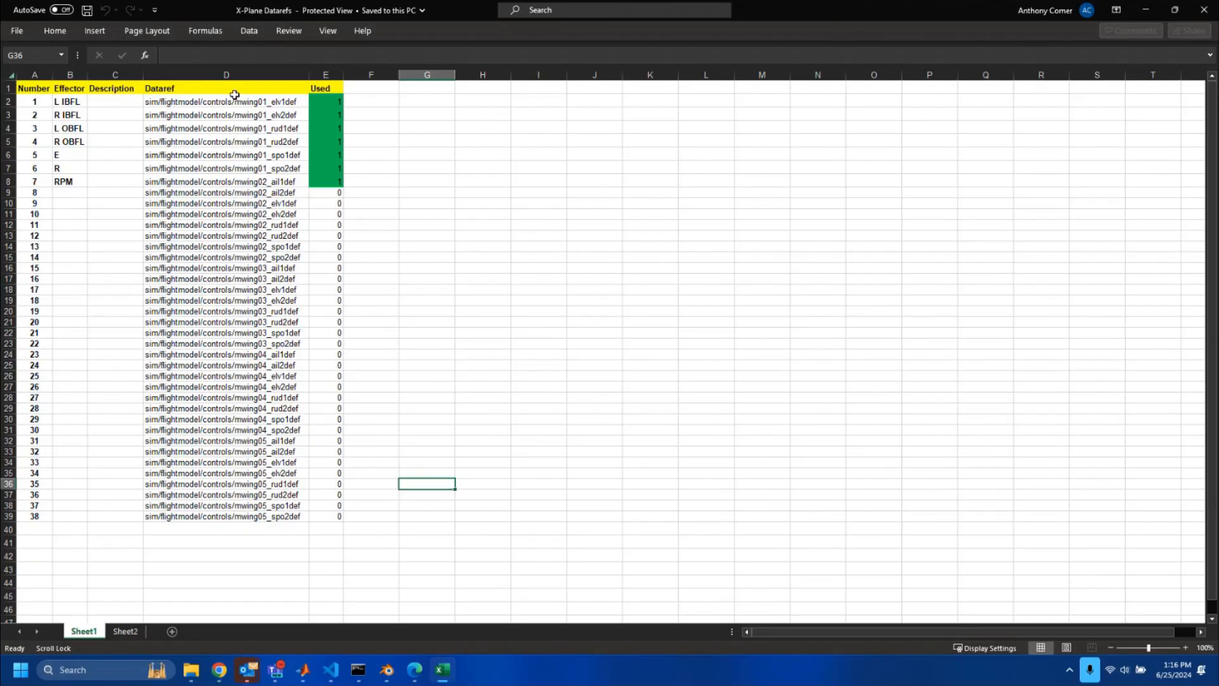
pyautogui.moveTo(235, 102); pyautogui.dragTo(223, 516)
pyautogui.click(98, 515)
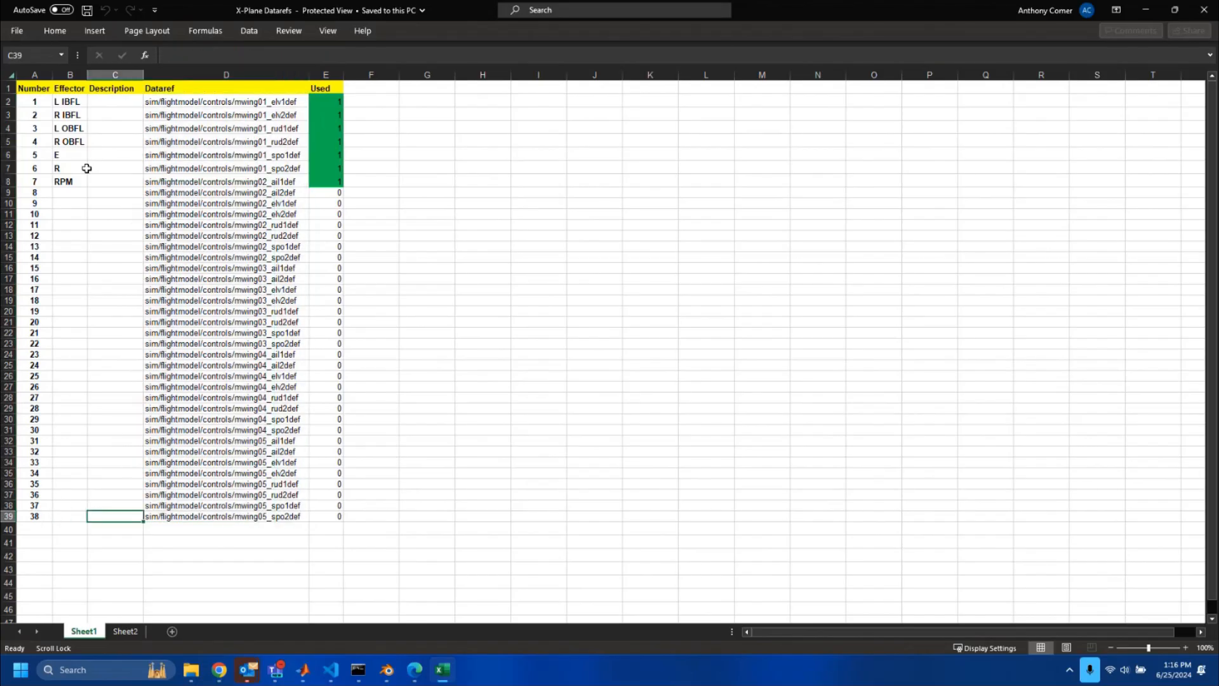
pyautogui.moveTo(164, 99); pyautogui.dragTo(175, 513)
pyautogui.click(486, 460)
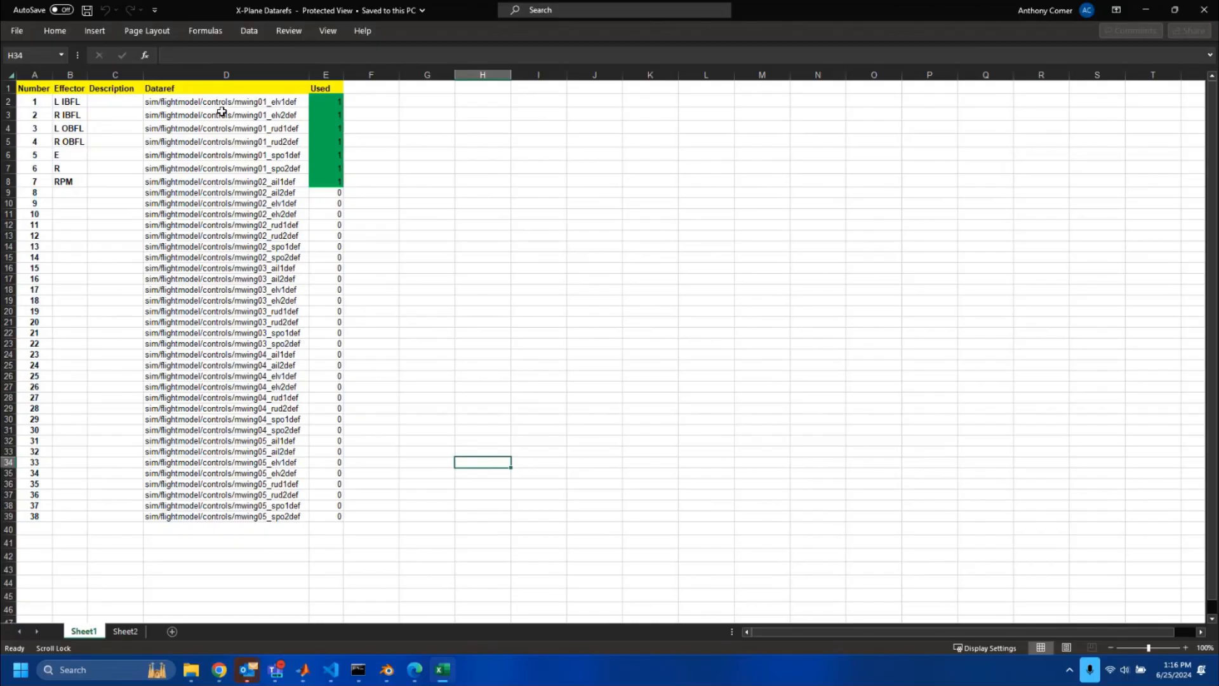
pyautogui.moveTo(219, 102); pyautogui.dragTo(173, 515)
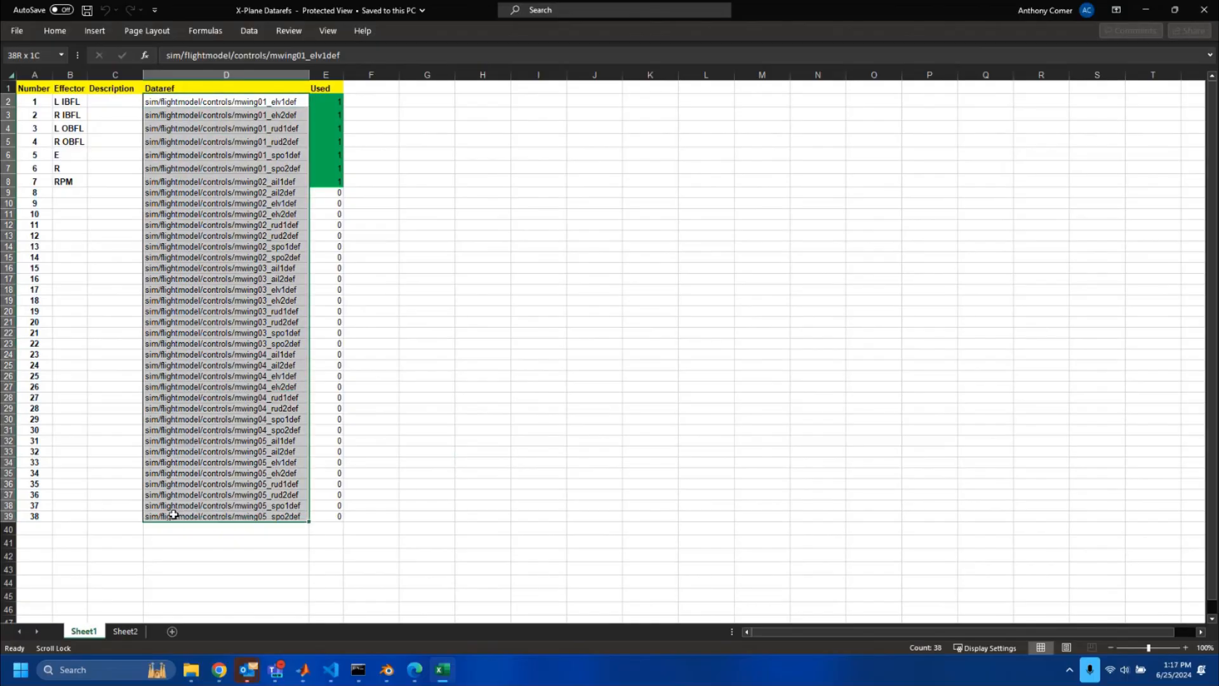
pyautogui.click(447, 509)
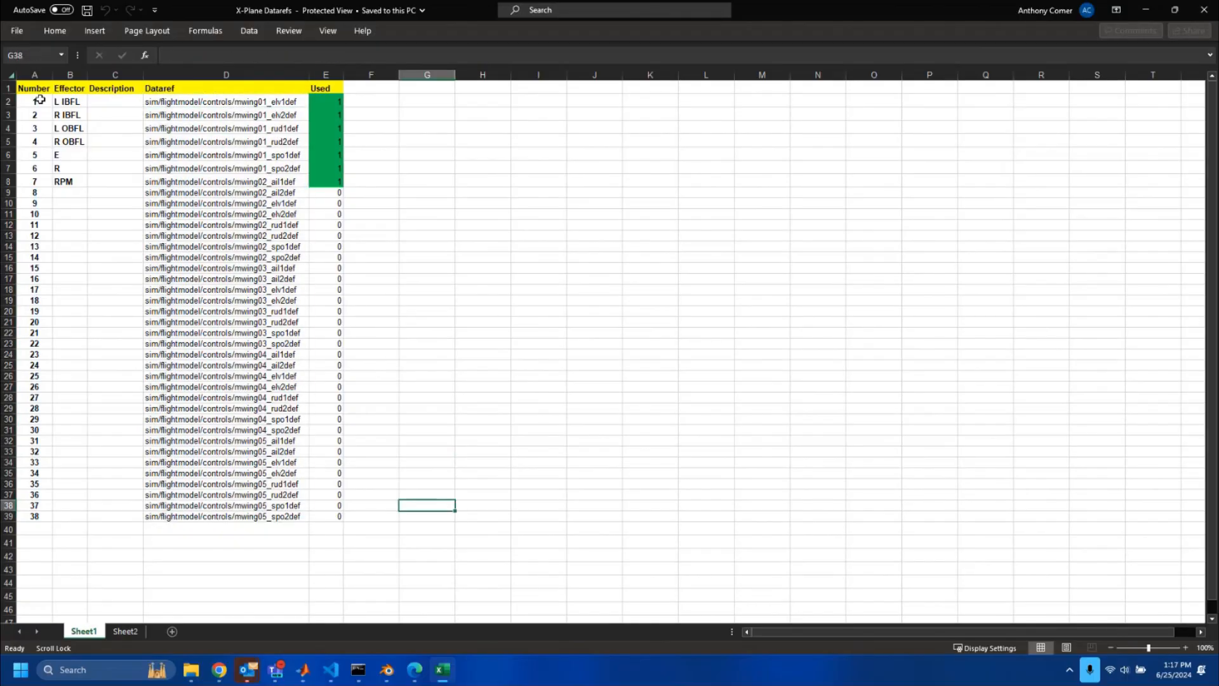
# Examine the used effector rows 1 to 7 and the dataref assigned to each one.
pyautogui.moveTo(40, 100); pyautogui.dragTo(317, 179)
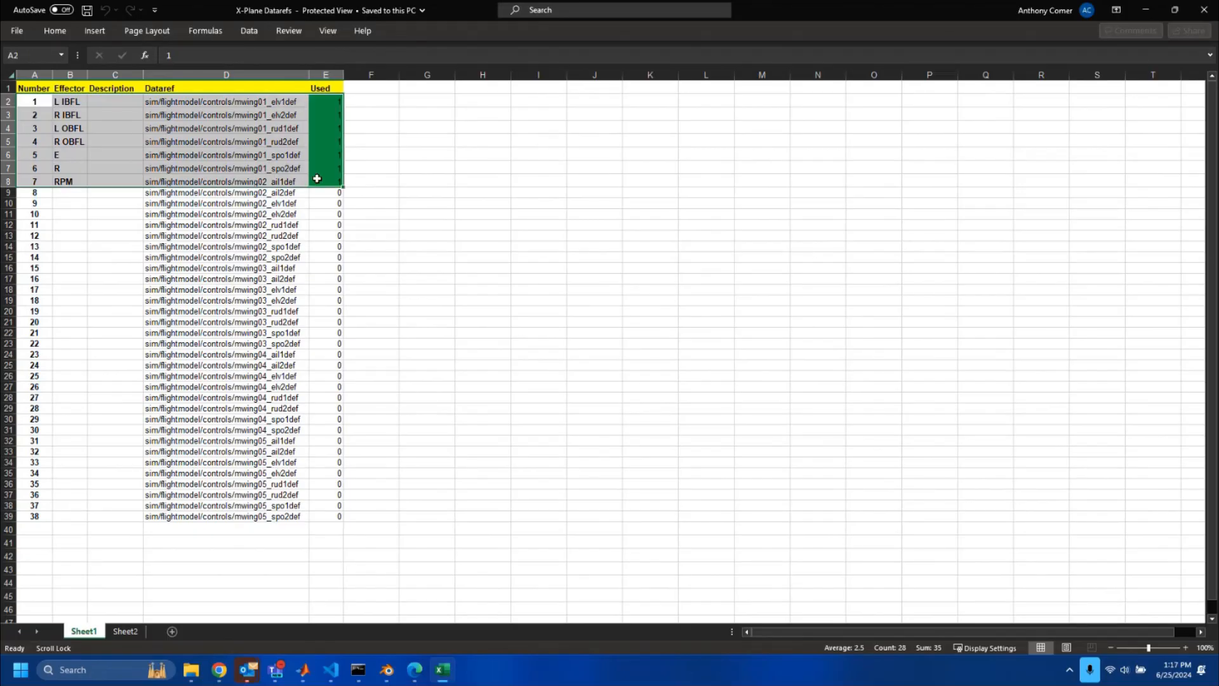
pyautogui.click(397, 206)
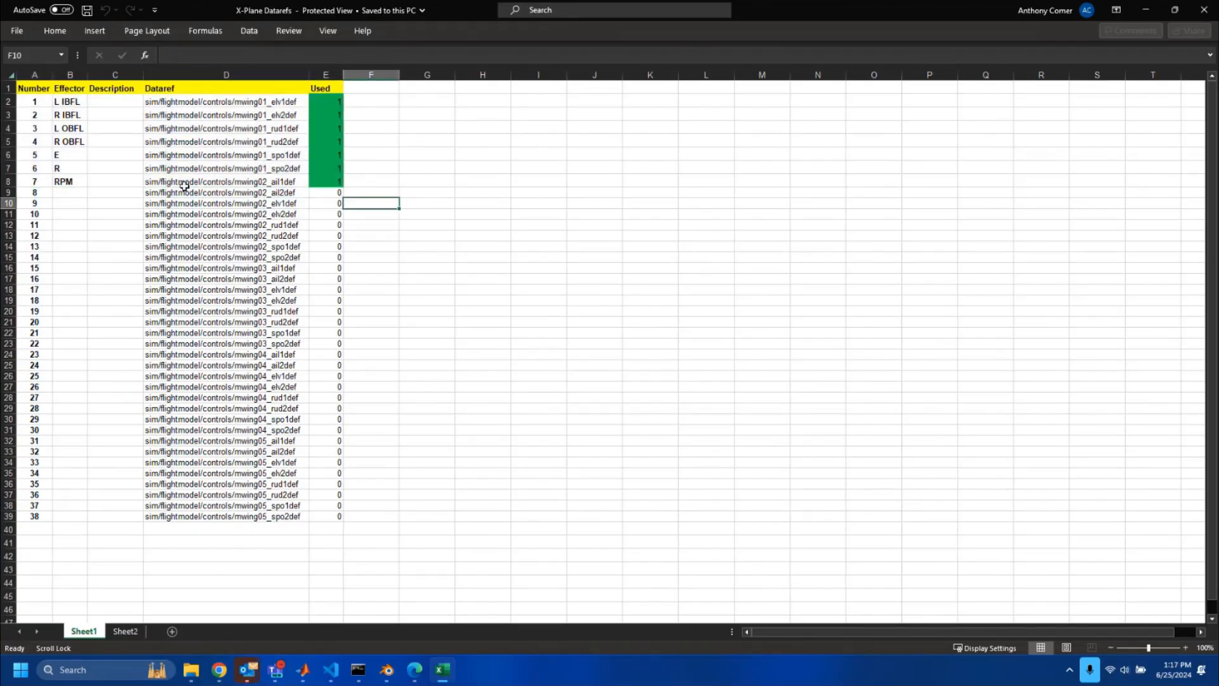
pyautogui.click(35, 155)
pyautogui.moveTo(85, 138); pyautogui.dragTo(217, 157)
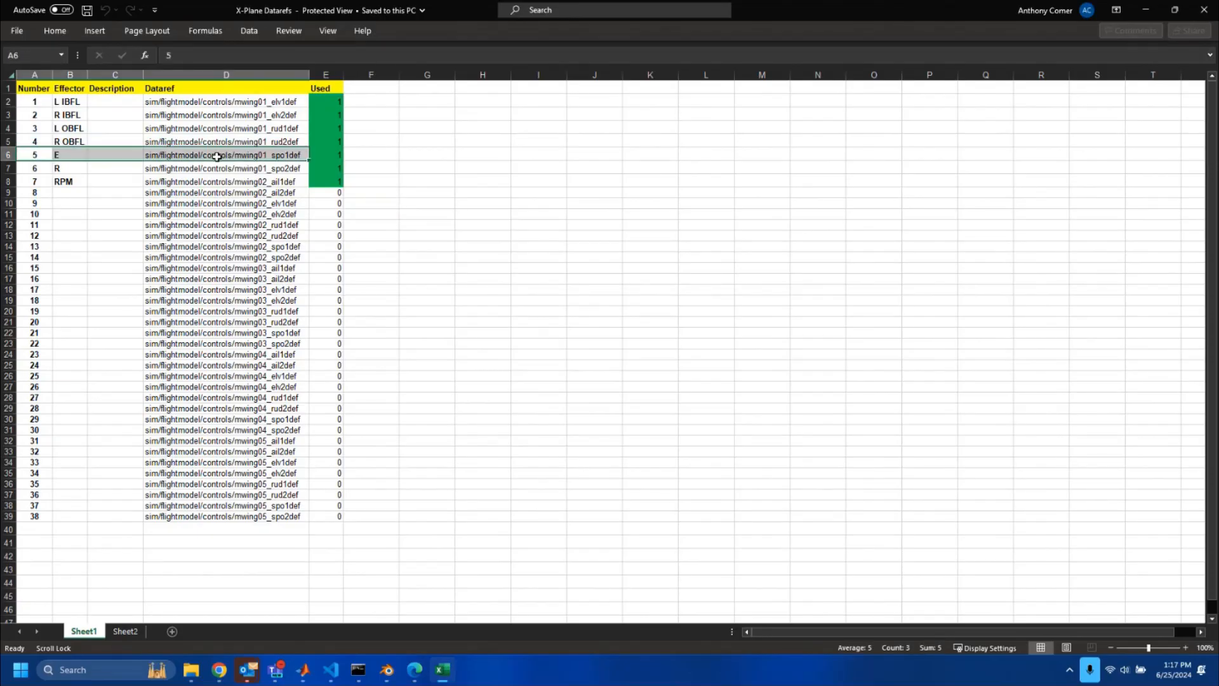
pyautogui.moveTo(35, 155); pyautogui.dragTo(191, 175)
pyautogui.click(191, 182)
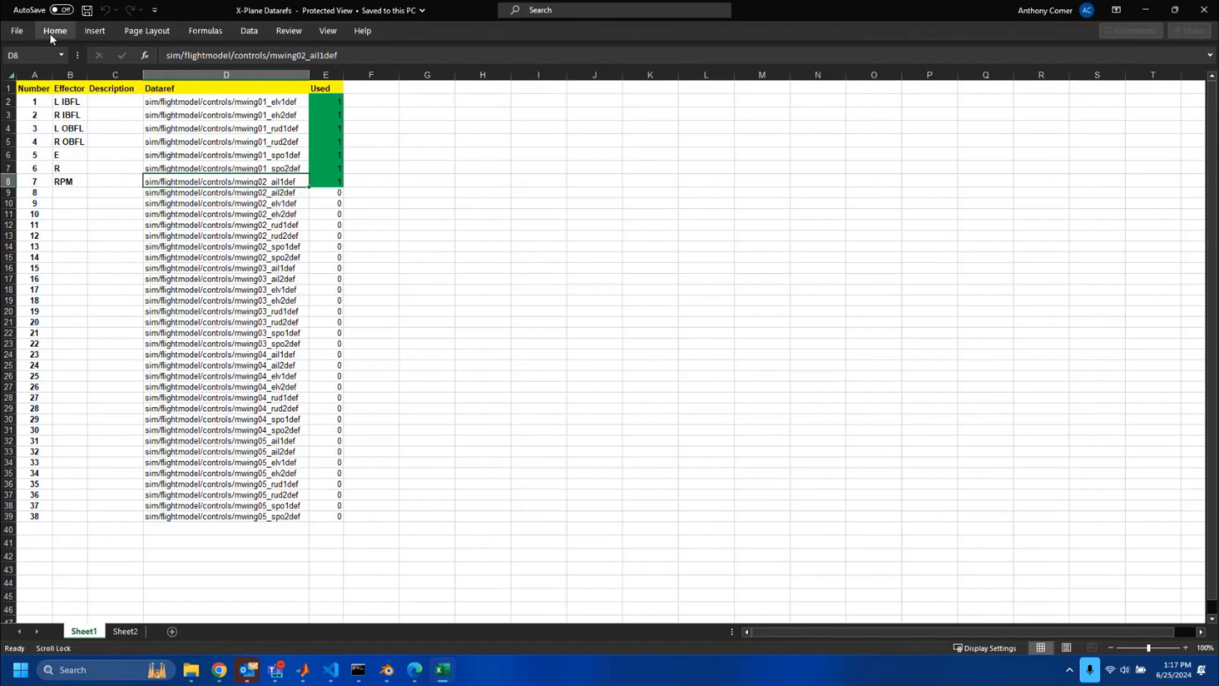
# Inspect effector E's row and its dataref path, sim/flightmodel/controls/mwing01_spo1def, in cell D6.
pyautogui.moveTo(33, 155); pyautogui.dragTo(196, 151)
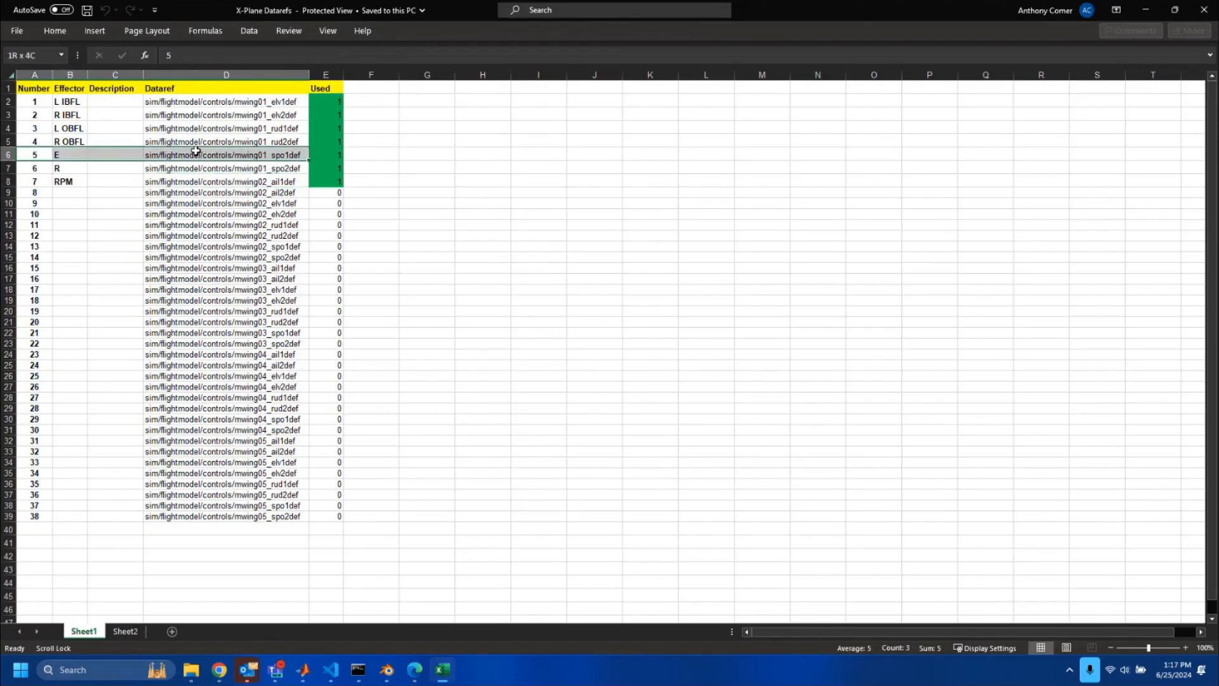
pyautogui.click(197, 155)
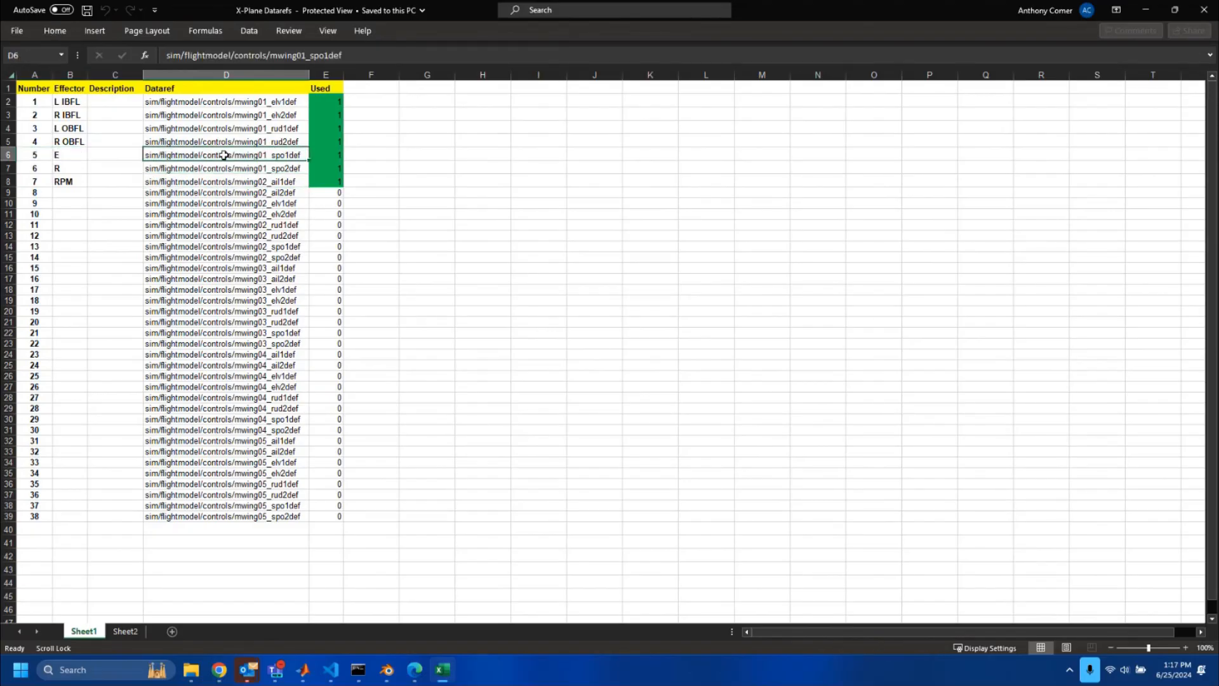
pyautogui.click(381, 57)
pyautogui.click(569, 368)
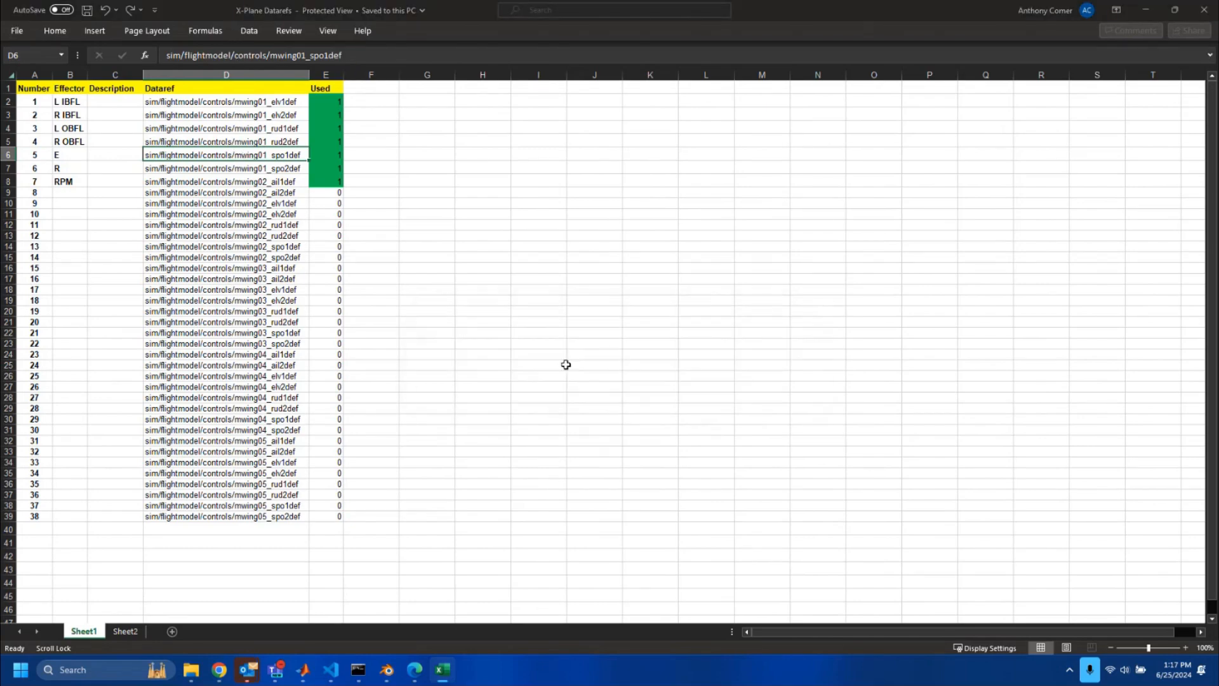
# Copy effector E's dataref path from cell D6, move the workbook aside and return to the aircraft scene in Blender.
pyautogui.click(349, 115)
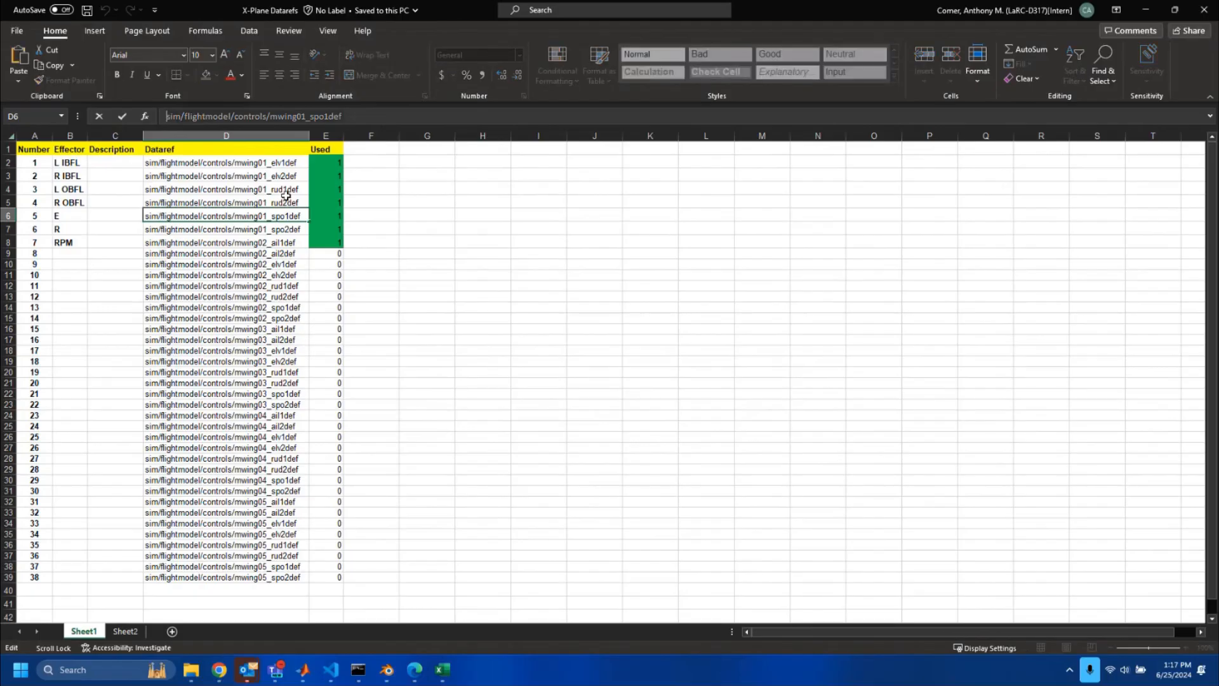
pyautogui.click(389, 213)
pyautogui.click(219, 216)
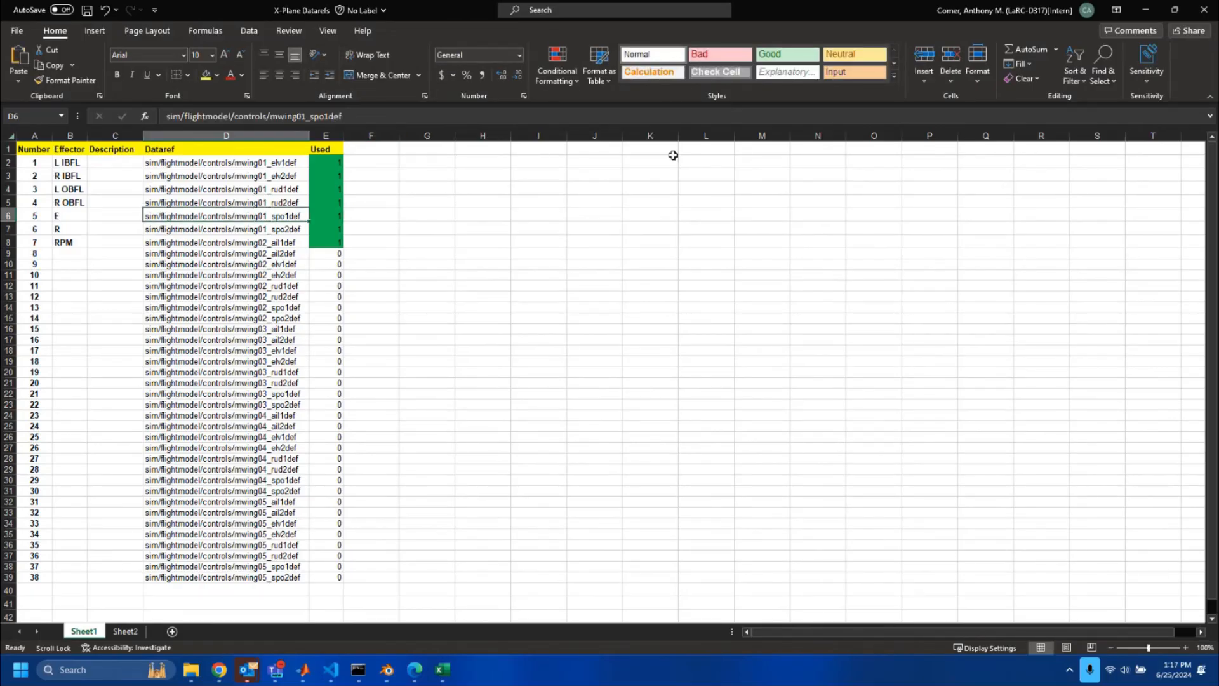
pyautogui.moveTo(837, 11); pyautogui.dragTo(1218, 11)
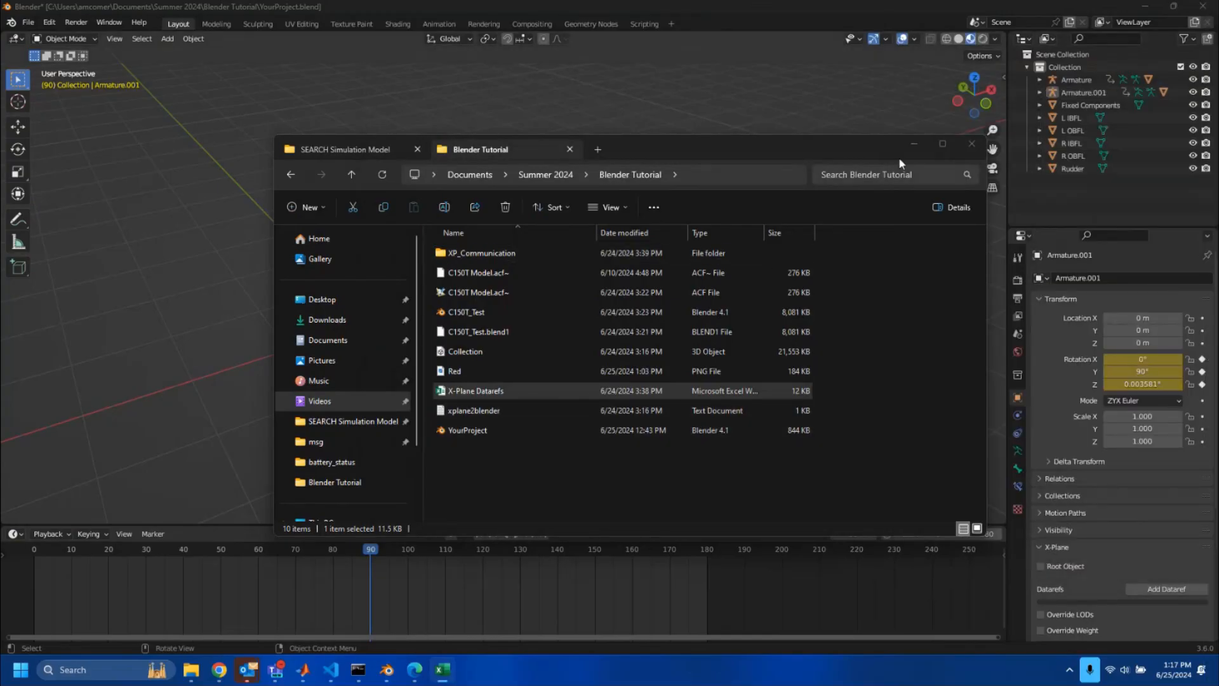
pyautogui.click(914, 145)
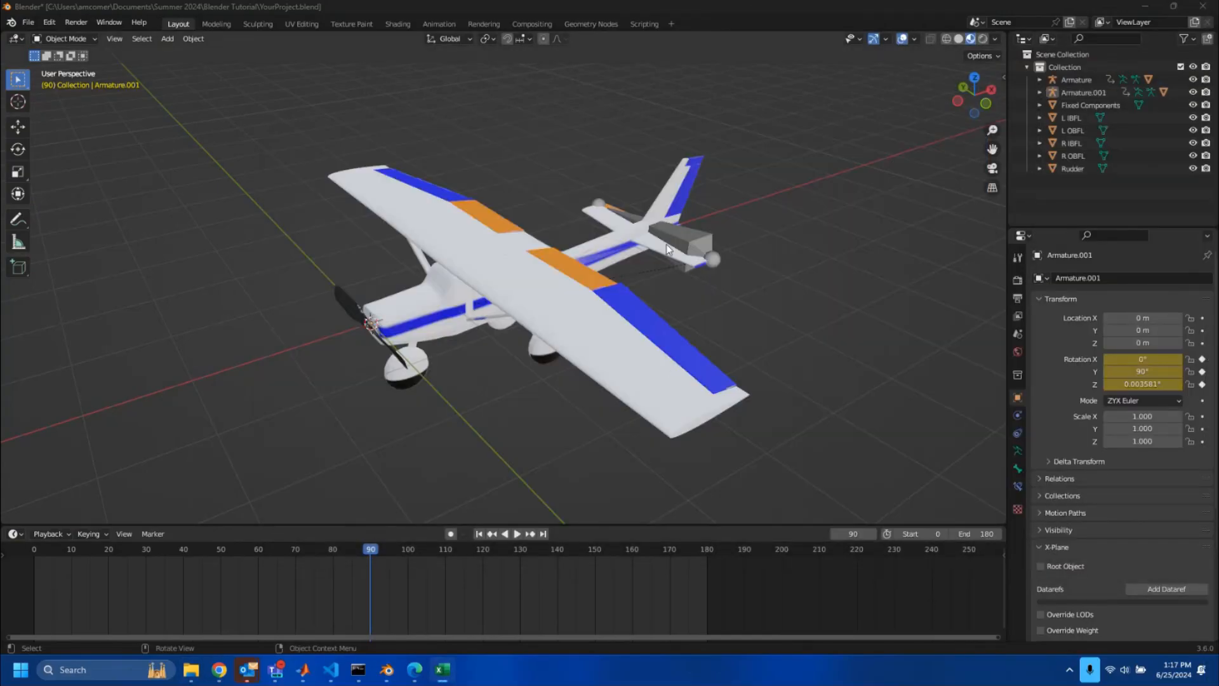
# Select the elevator's armature at the tail and show its object properties.
pyautogui.scroll(2, 666, 244)
pyautogui.click(757, 223)
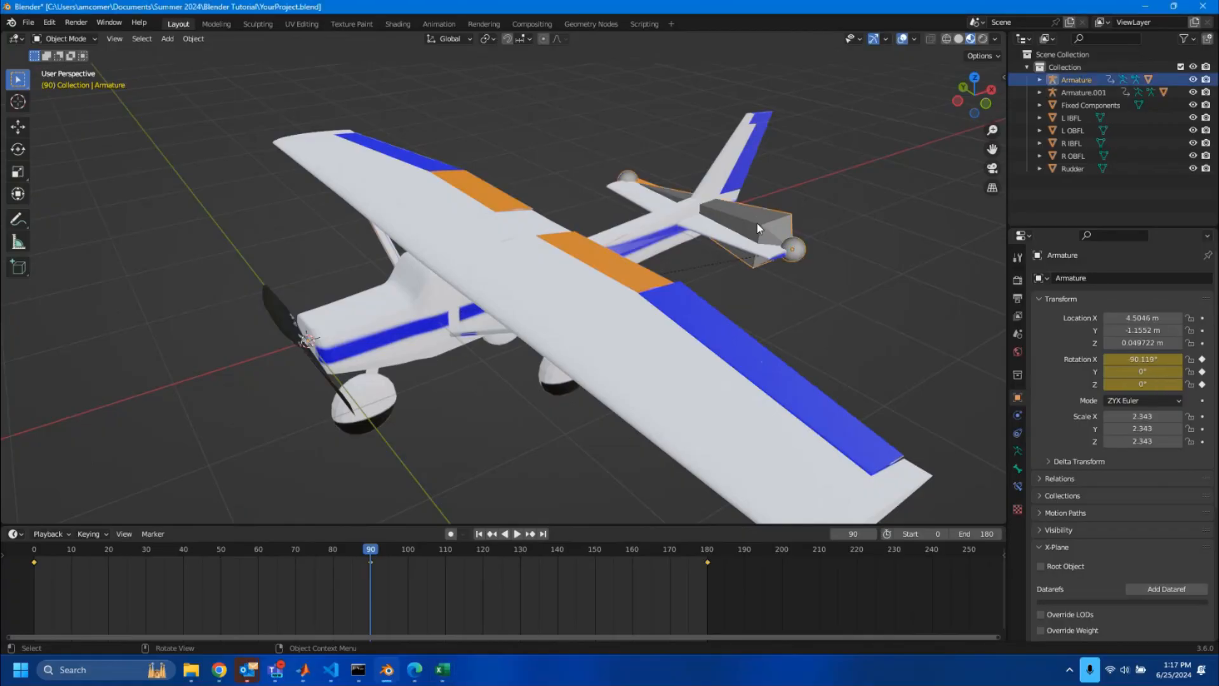
pyautogui.scroll(-1, 840, 270)
pyautogui.moveTo(848, 275); pyautogui.dragTo(627, 277, button='middle')
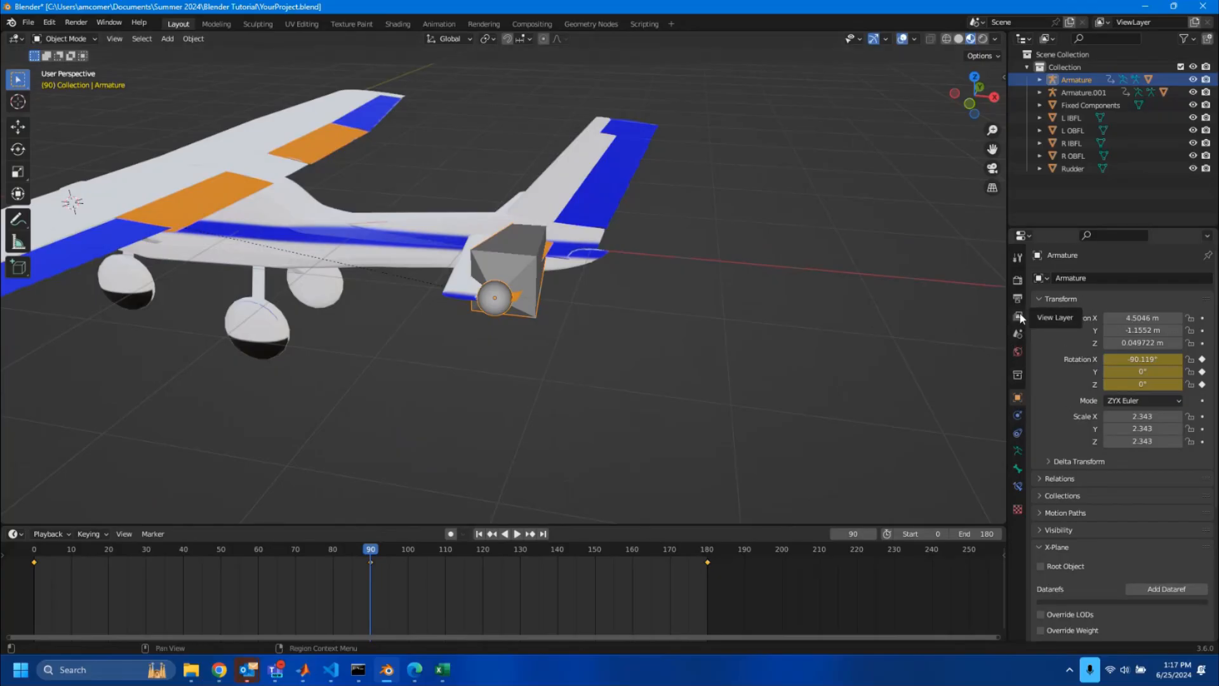
pyautogui.click(1017, 335)
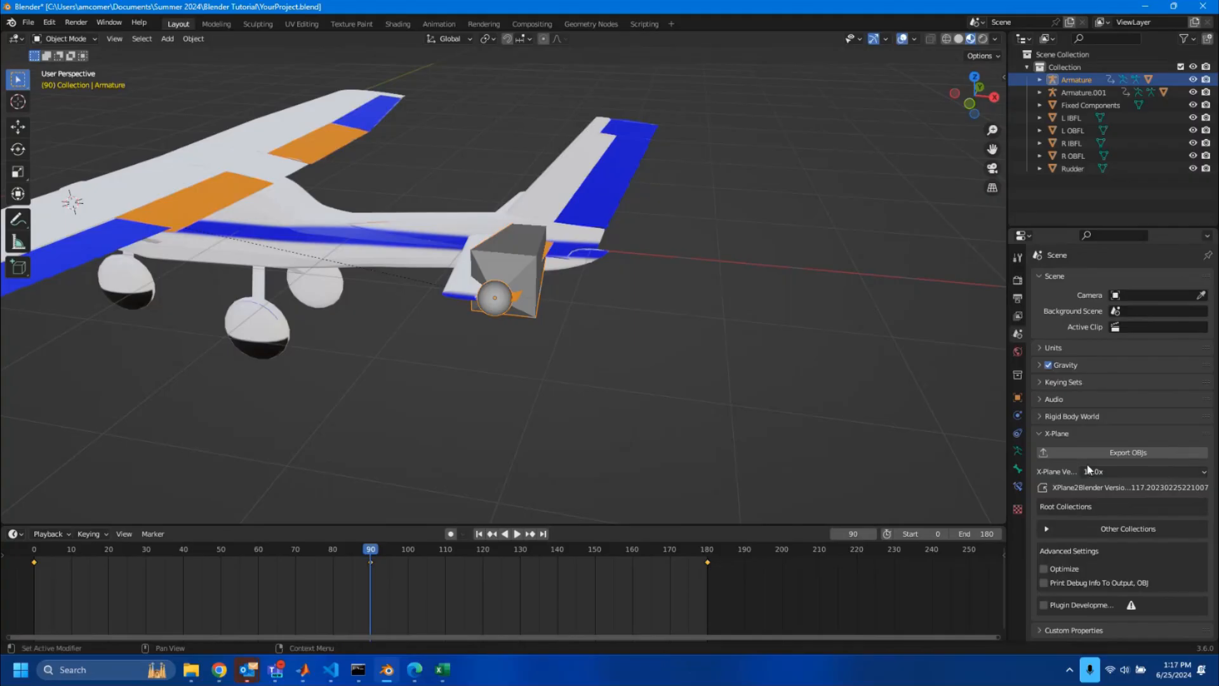
pyautogui.click(1018, 398)
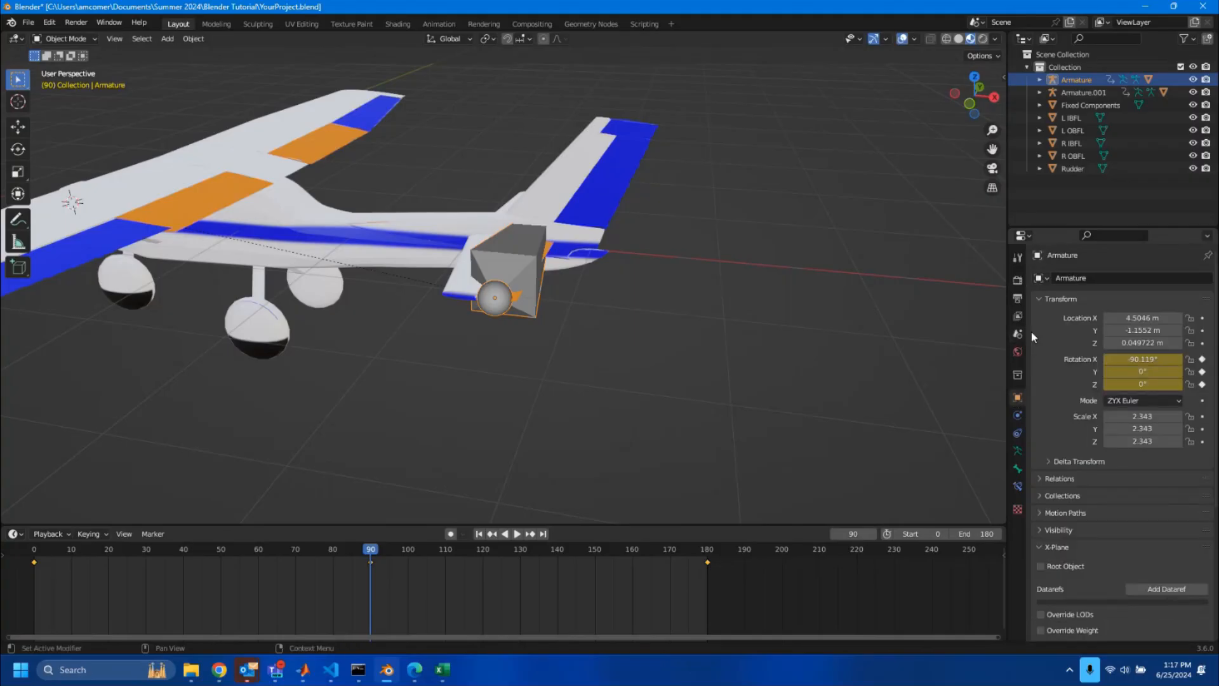
pyautogui.scroll(-1, 563, 270)
pyautogui.moveTo(569, 276); pyautogui.dragTo(585, 285, button='middle')
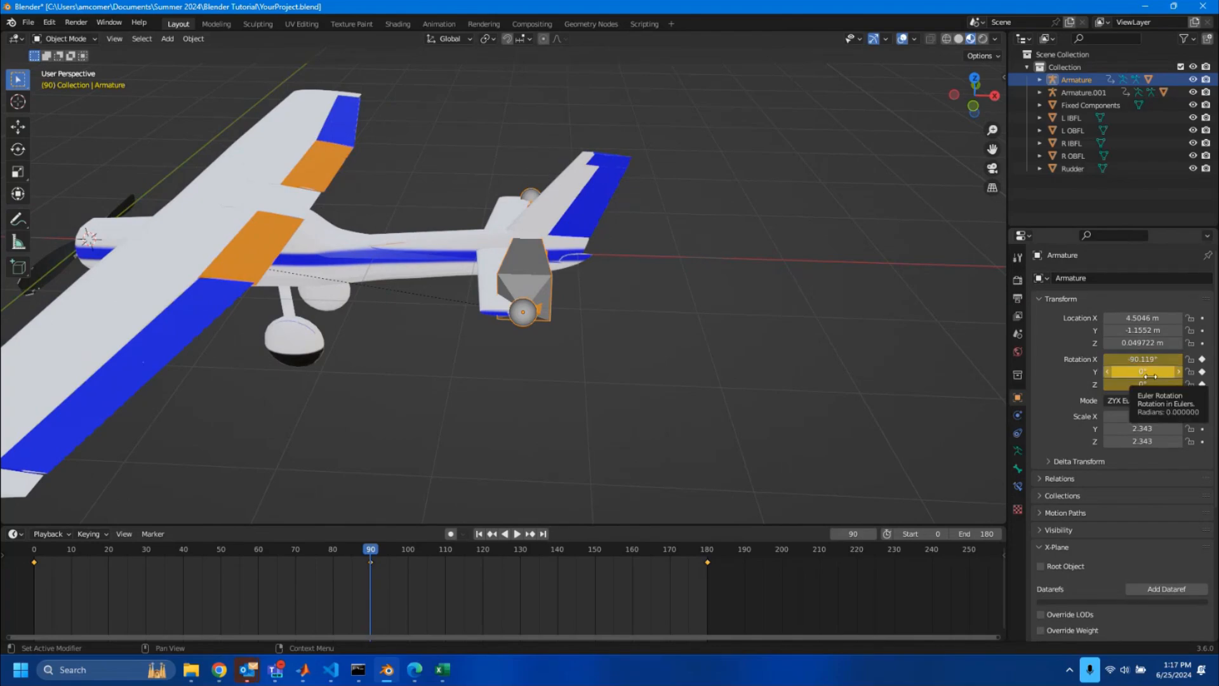
# Add an X-Plane dataref to the elevator's armature with the path sim/flightmodel/controls/mwing01_spo1def.
pyautogui.click(1039, 547)
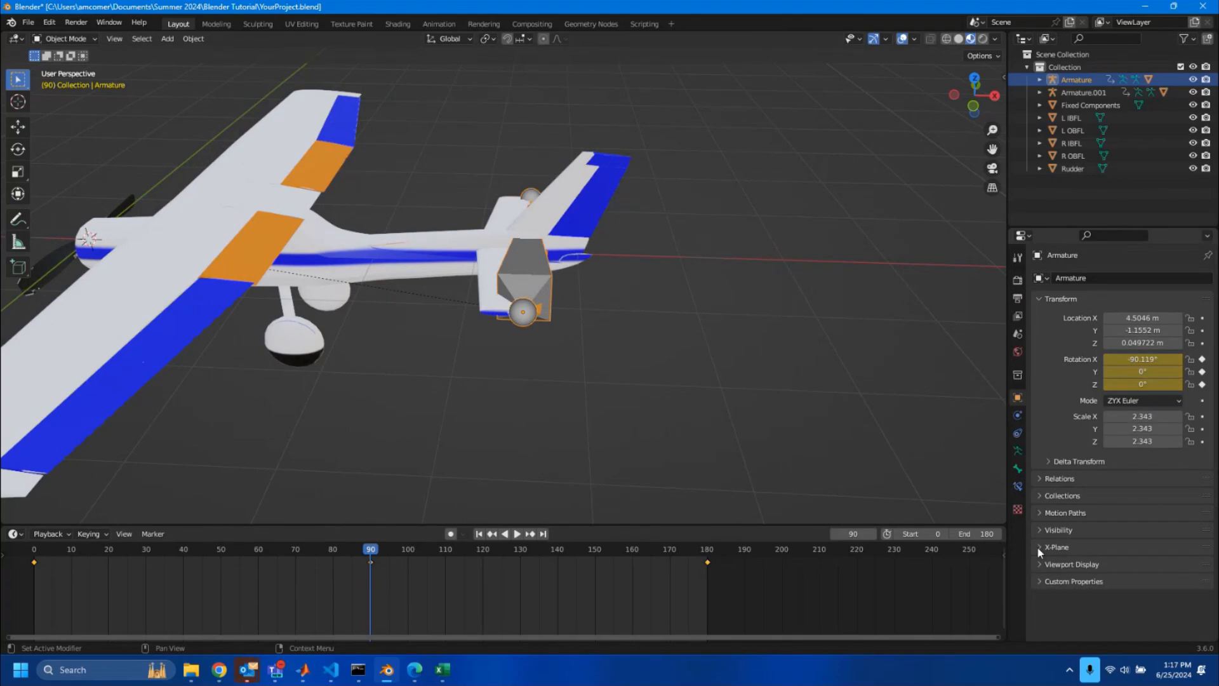
pyautogui.click(1039, 546)
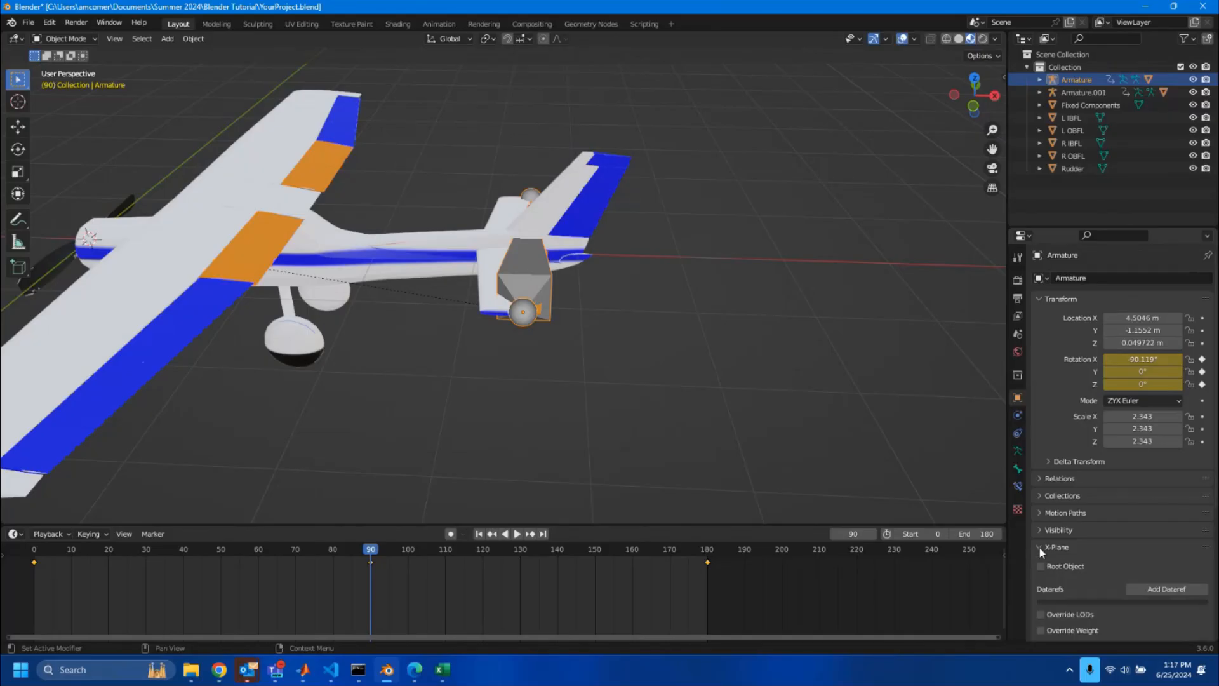
pyautogui.scroll(-4, 1061, 546)
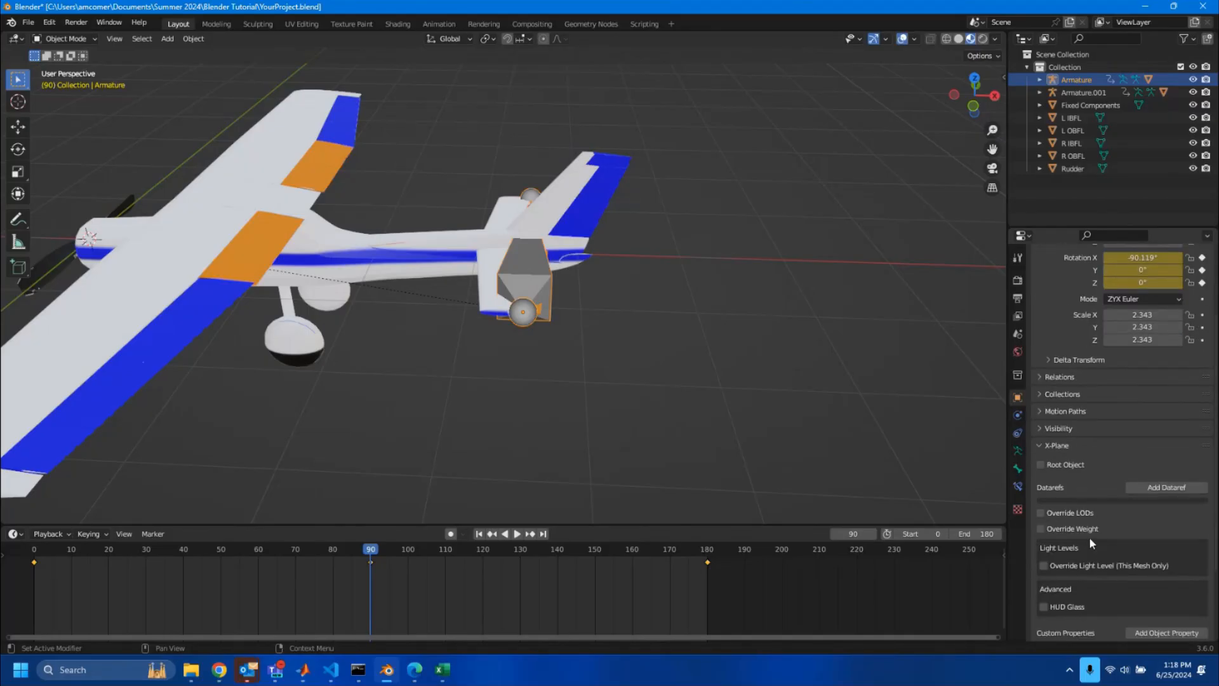
pyautogui.scroll(1, 1087, 535)
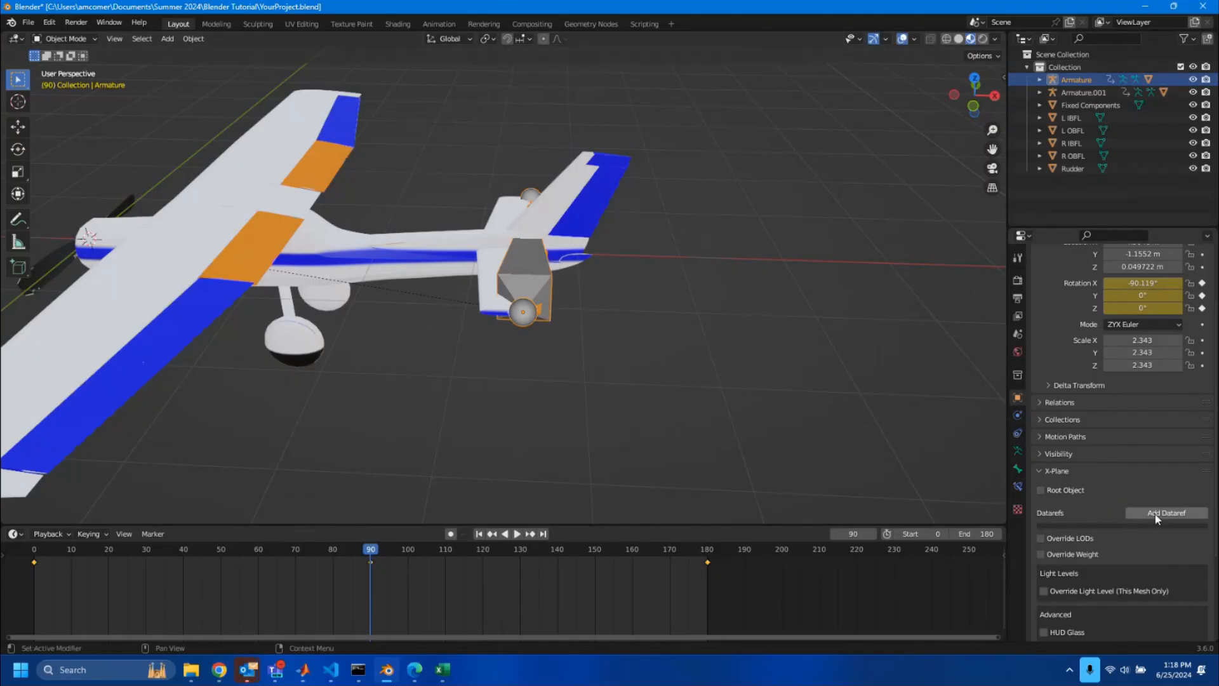
pyautogui.click(1135, 512)
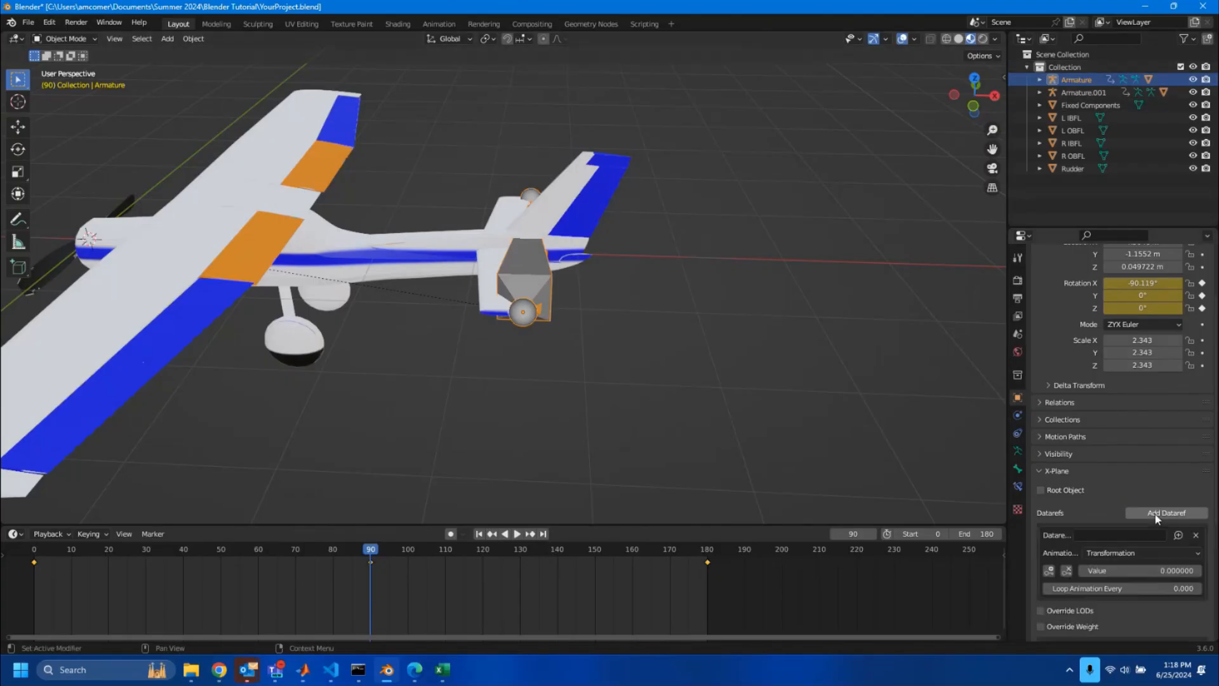
pyautogui.click(1126, 535)
pyautogui.hotkey('ctrl', 'v')
pyautogui.press('Return')
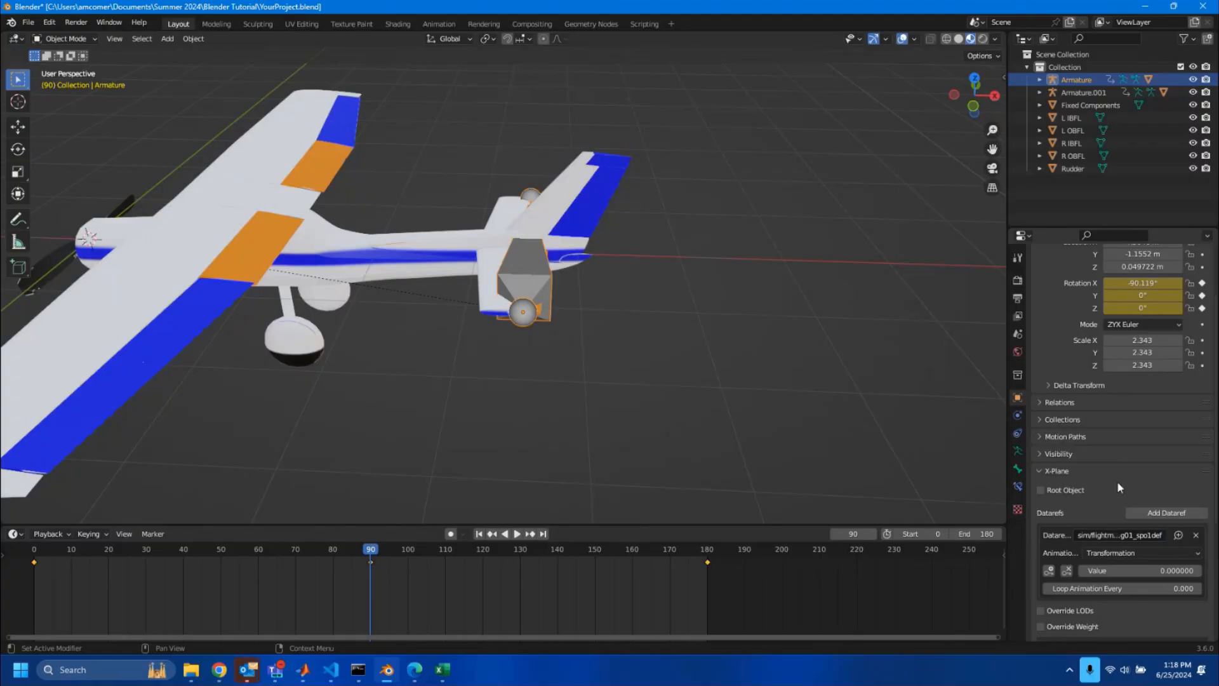
# Keyframe the elevator armature's dataref value of 0 at frame 90.
pyautogui.moveTo(371, 554)
pyautogui.mouseDown()
pyautogui.moveTo(39, 547)
pyautogui.moveTo(719, 551)
pyautogui.moveTo(371, 548)
pyautogui.mouseUp()
pyautogui.scroll(4, 521, 391)
pyautogui.moveTo(680, 311); pyautogui.dragTo(595, 406, button='middle')
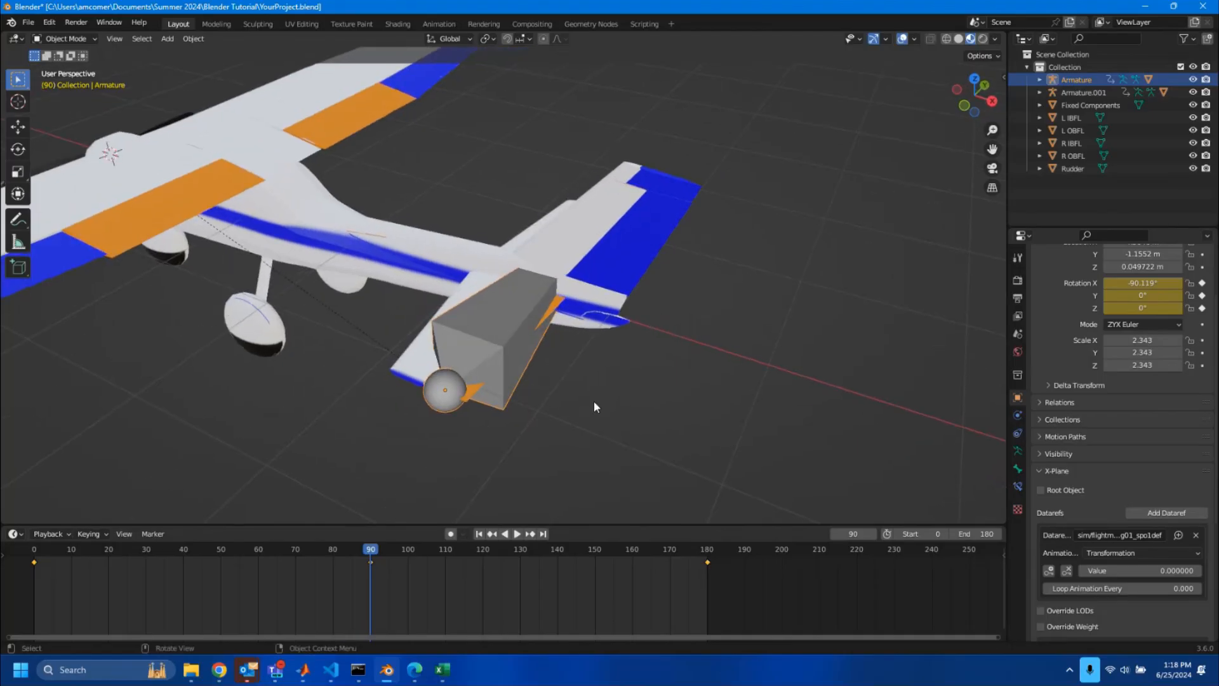
pyautogui.click(591, 381)
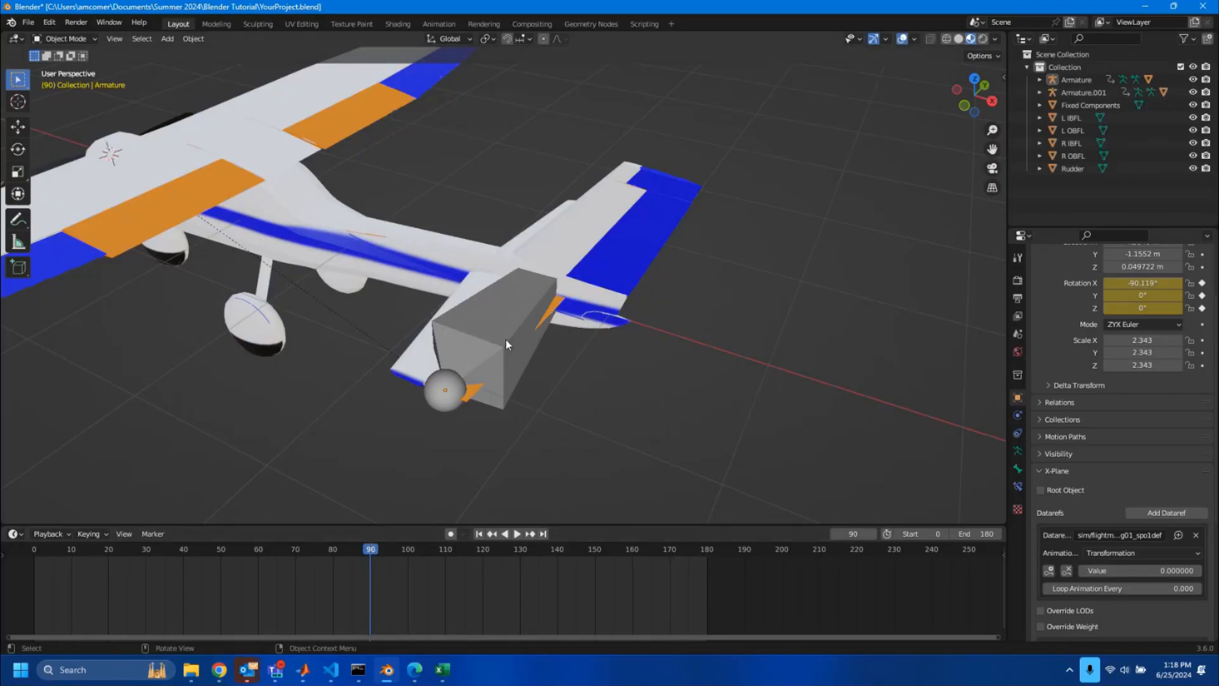
pyautogui.click(505, 308)
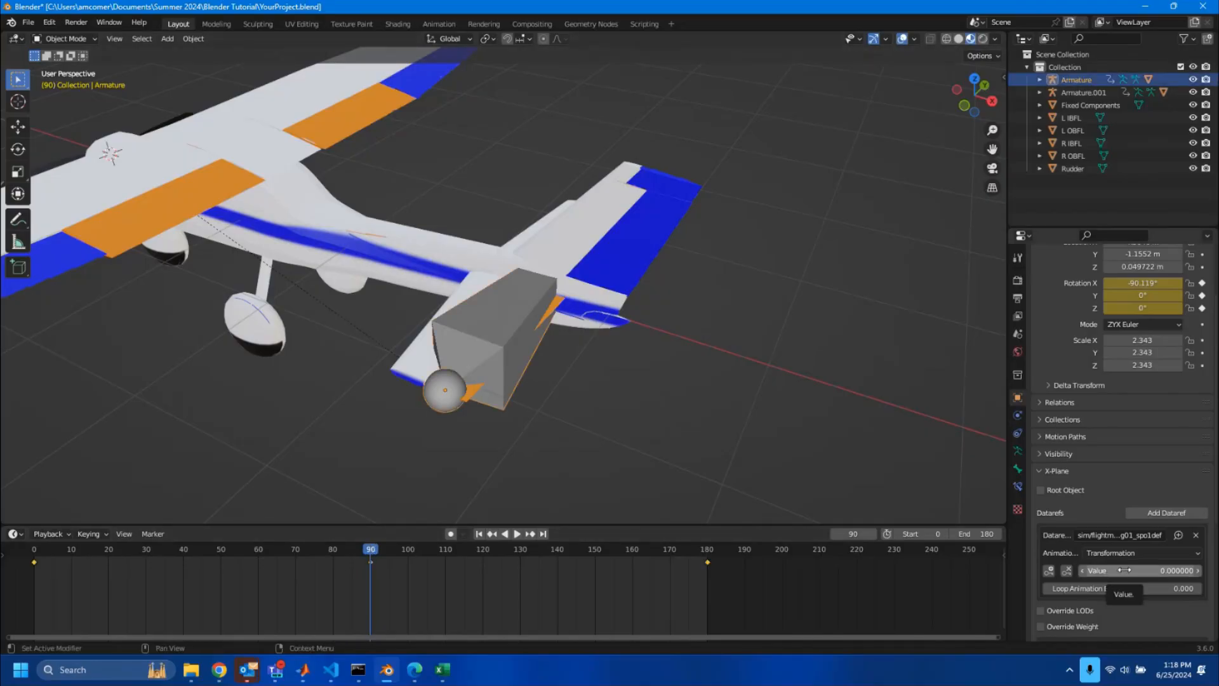
pyautogui.click(1047, 570)
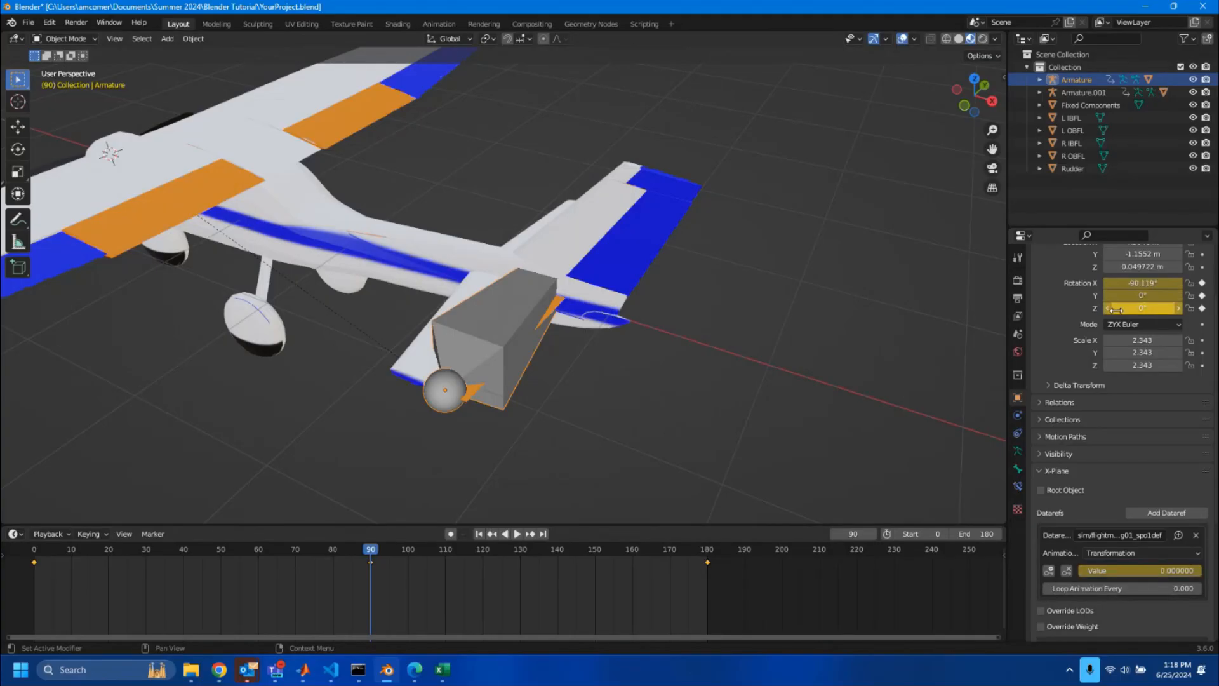
# Set the elevator dataref's value to 90 at frame 0 and add a dataref keyframe there.
pyautogui.moveTo(371, 552); pyautogui.dragTo(35, 561)
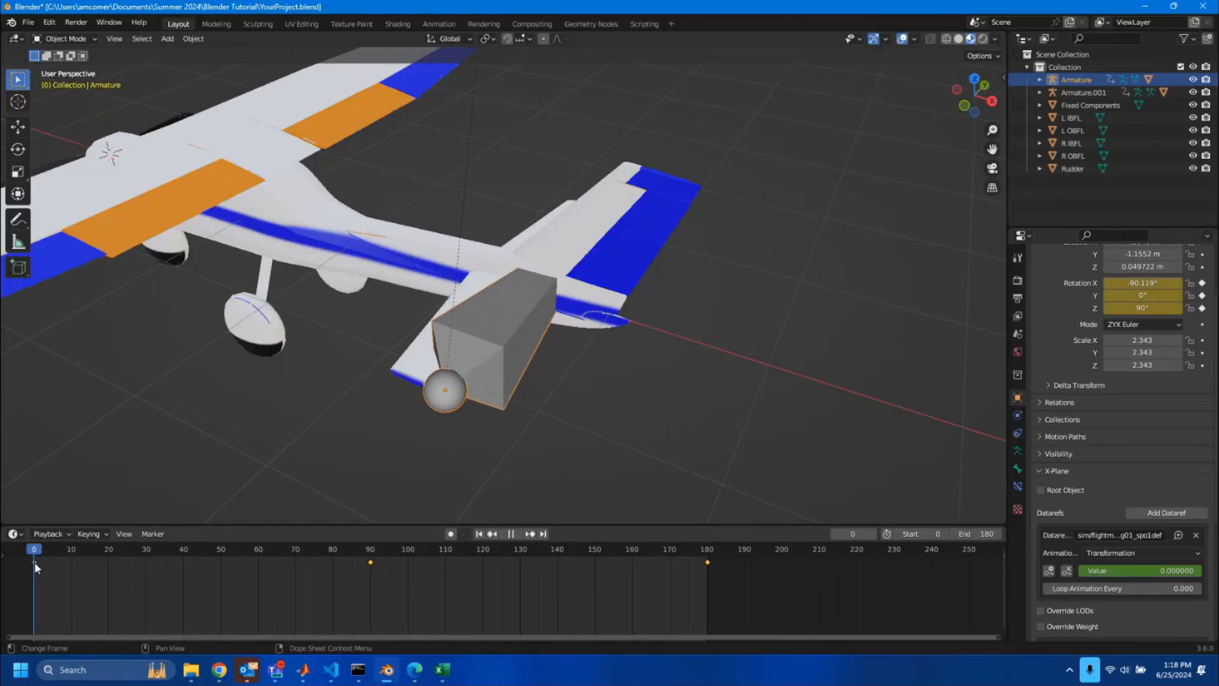
pyautogui.click(1172, 569)
pyautogui.write('90')
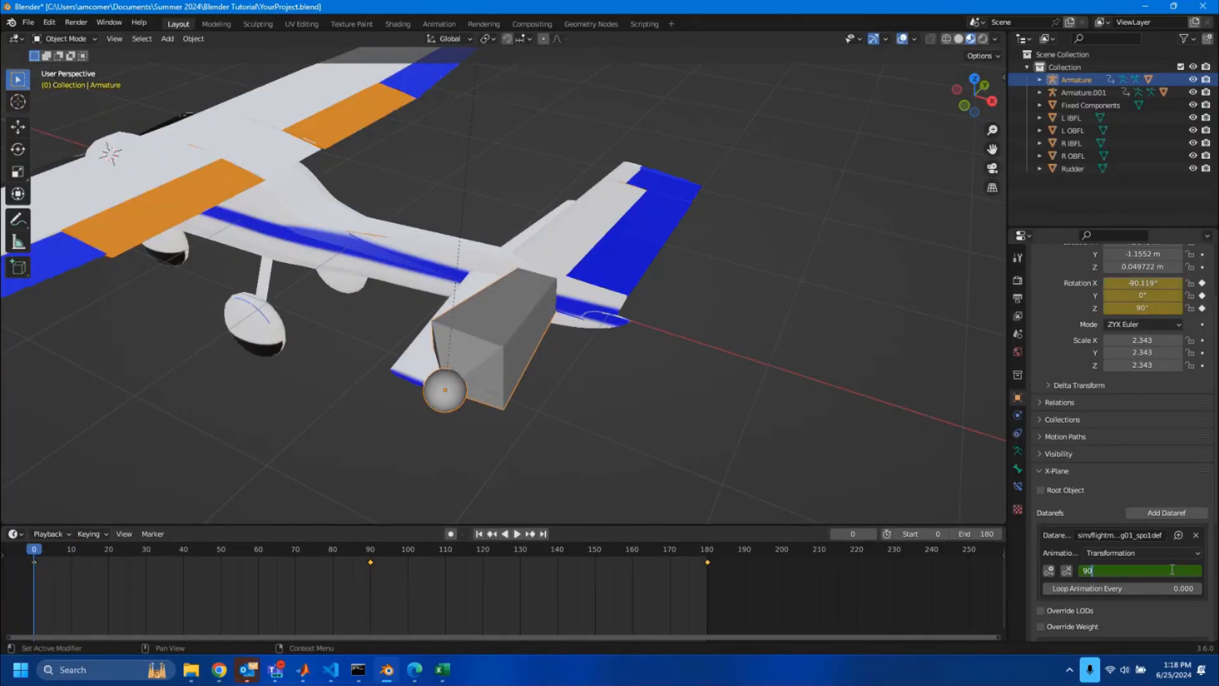
pyautogui.press('Return')
pyautogui.press('i')
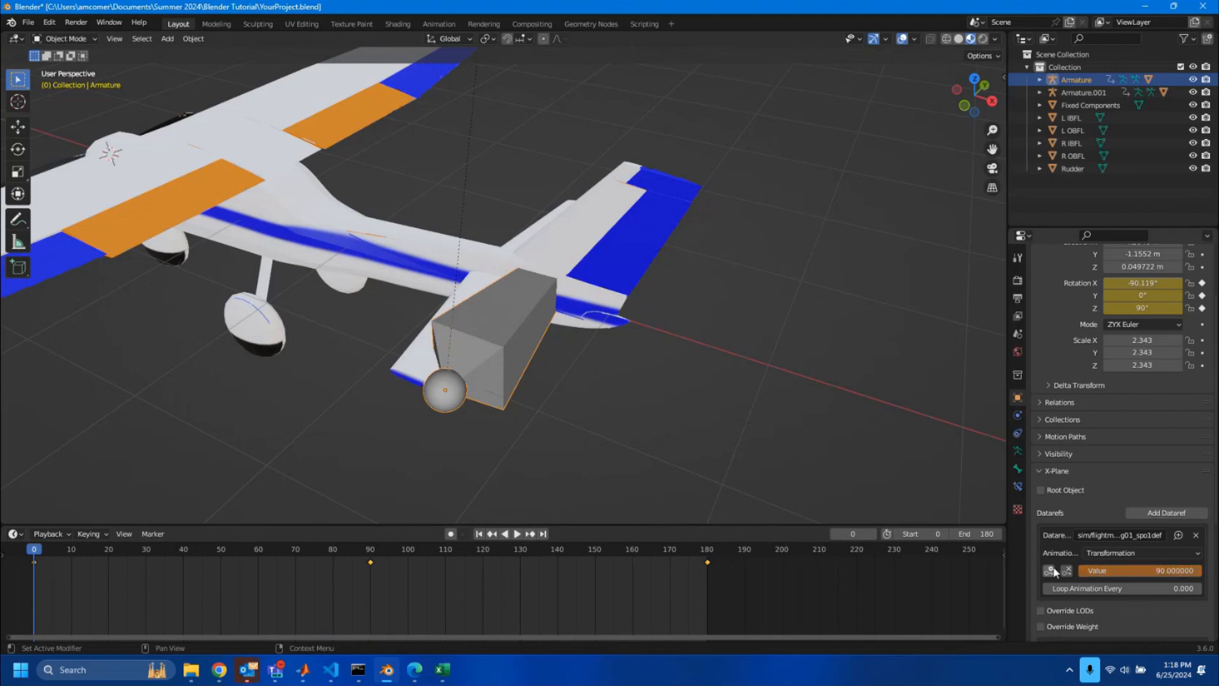
pyautogui.moveTo(814, 493); pyautogui.dragTo(712, 451, button='middle')
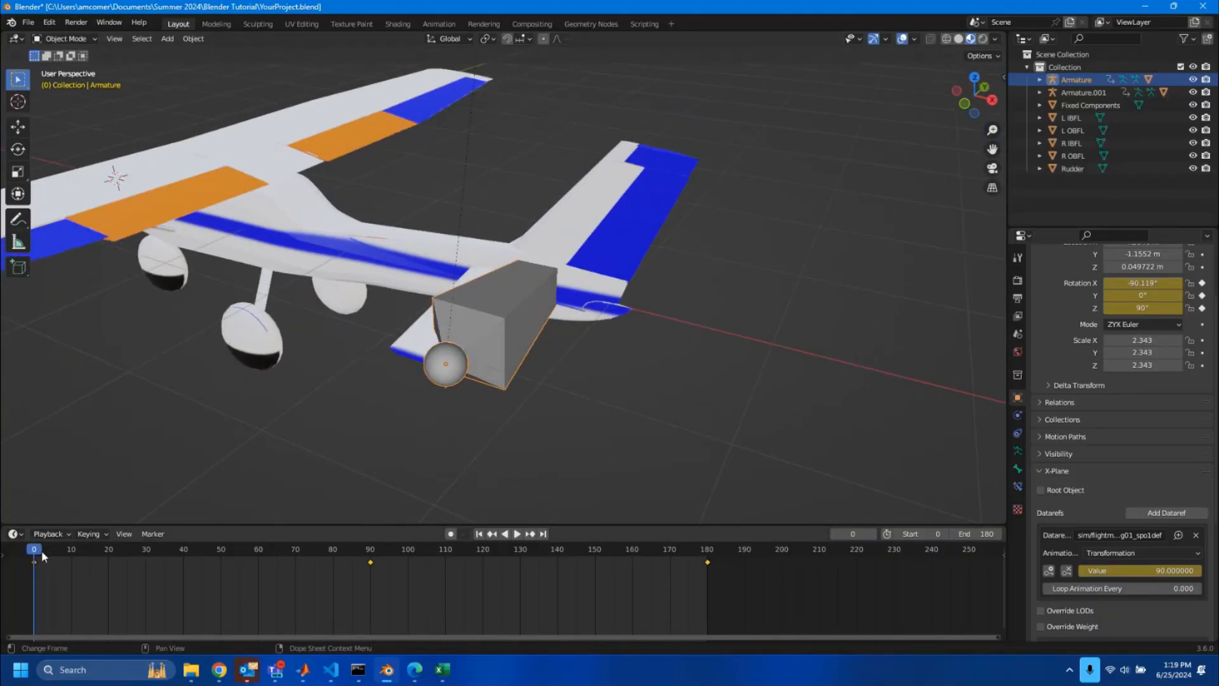
# Set the elevator dataref's value to -90 at frame 180 and add a dataref keyframe there.
pyautogui.press('space')
pyautogui.moveTo(286, 559); pyautogui.dragTo(718, 565)
pyautogui.click(1178, 568)
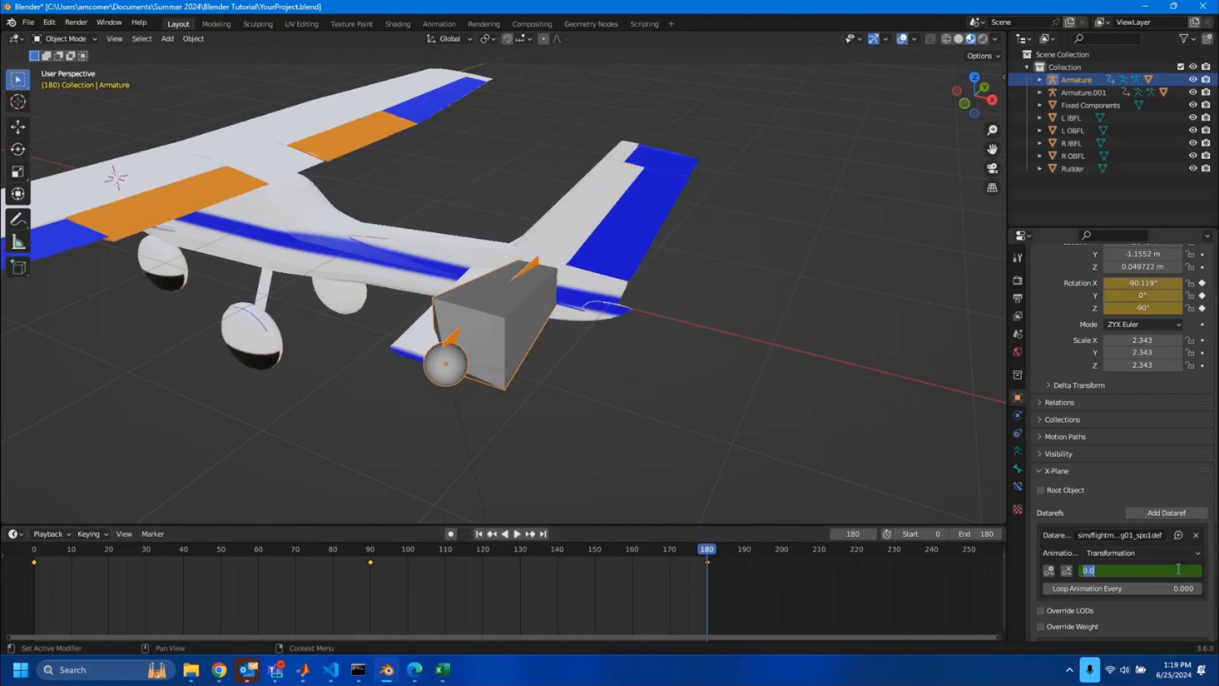
pyautogui.write('1')
pyautogui.press('Return')
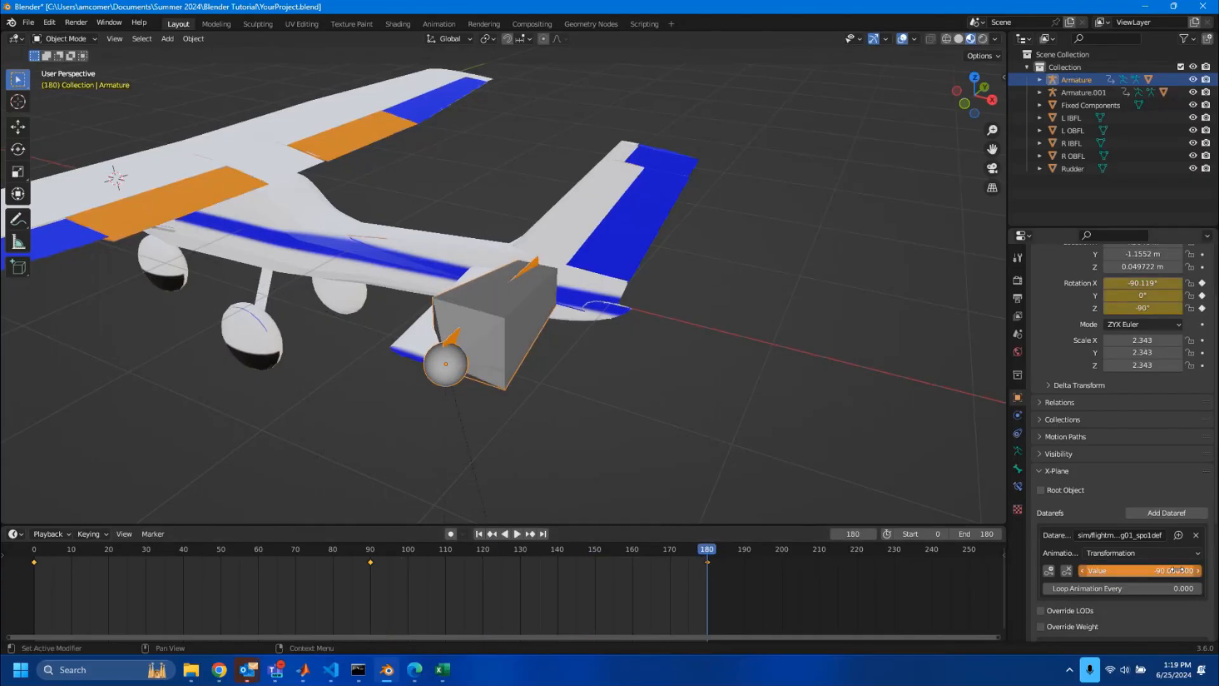
pyautogui.click(1046, 572)
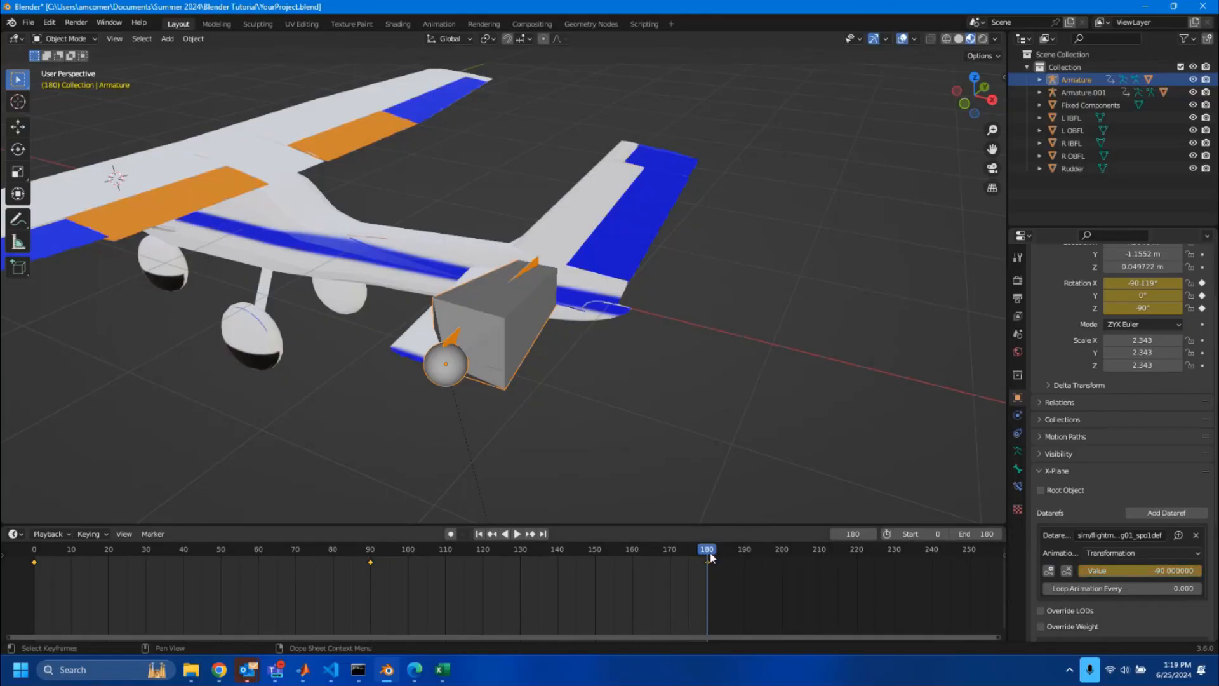
# Return the timeline to frame 90 and select the propeller's armature, Armature.001.
pyautogui.press('space')
pyautogui.click(371, 559)
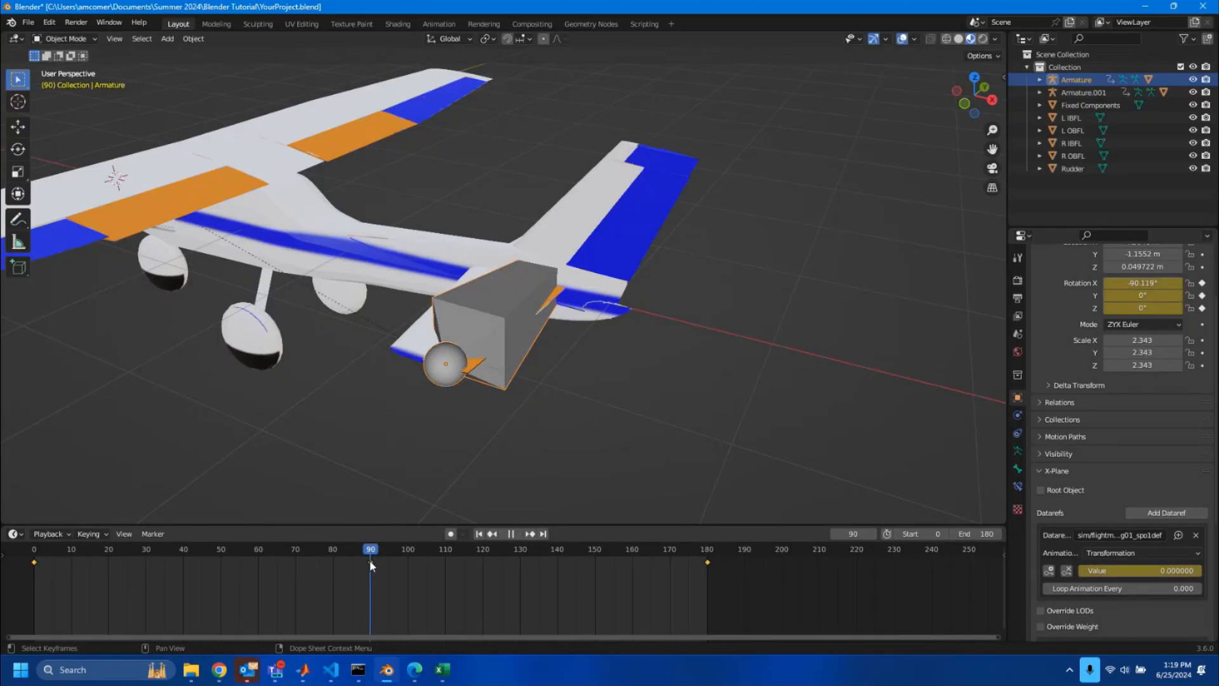
pyautogui.moveTo(371, 565)
pyautogui.mouseDown()
pyautogui.moveTo(109, 566)
pyautogui.moveTo(654, 572)
pyautogui.moveTo(362, 574)
pyautogui.moveTo(368, 567)
pyautogui.mouseUp()
pyautogui.scroll(-3, 483, 387)
pyautogui.click(463, 358)
pyautogui.moveTo(463, 349); pyautogui.dragTo(650, 316, button='middle')
pyautogui.moveTo(652, 371); pyautogui.dragTo(626, 332, button='middle')
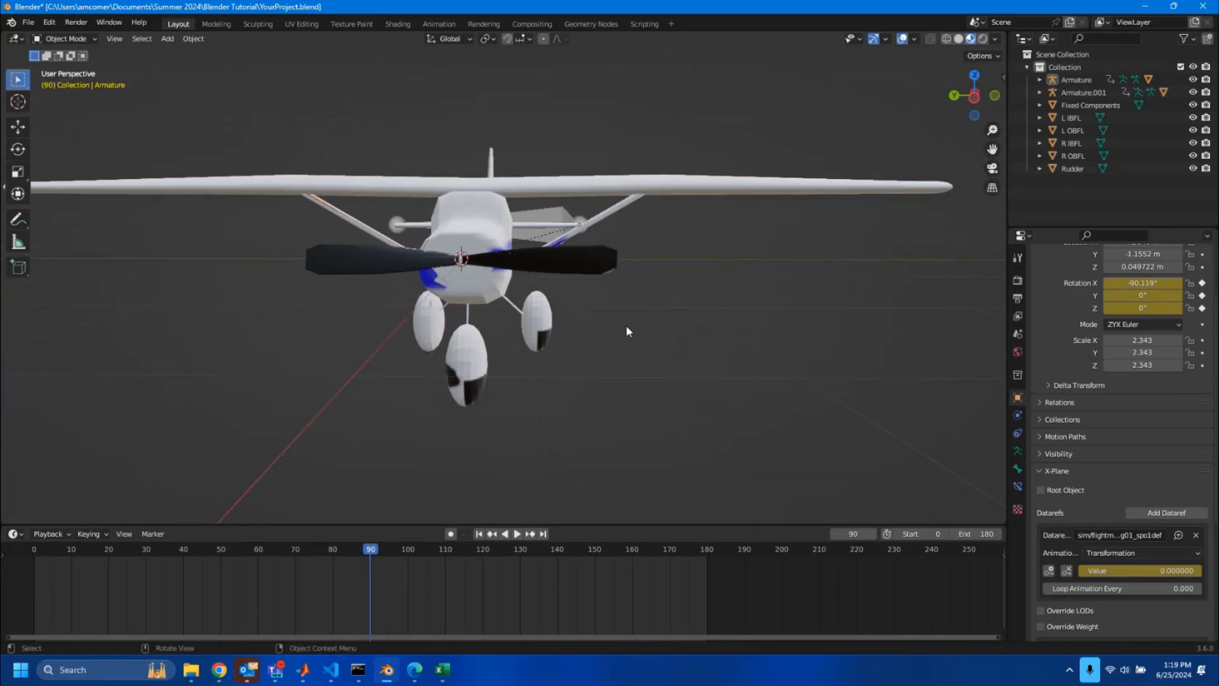
pyautogui.scroll(4, 511, 271)
pyautogui.moveTo(532, 253); pyautogui.dragTo(539, 267, button='middle')
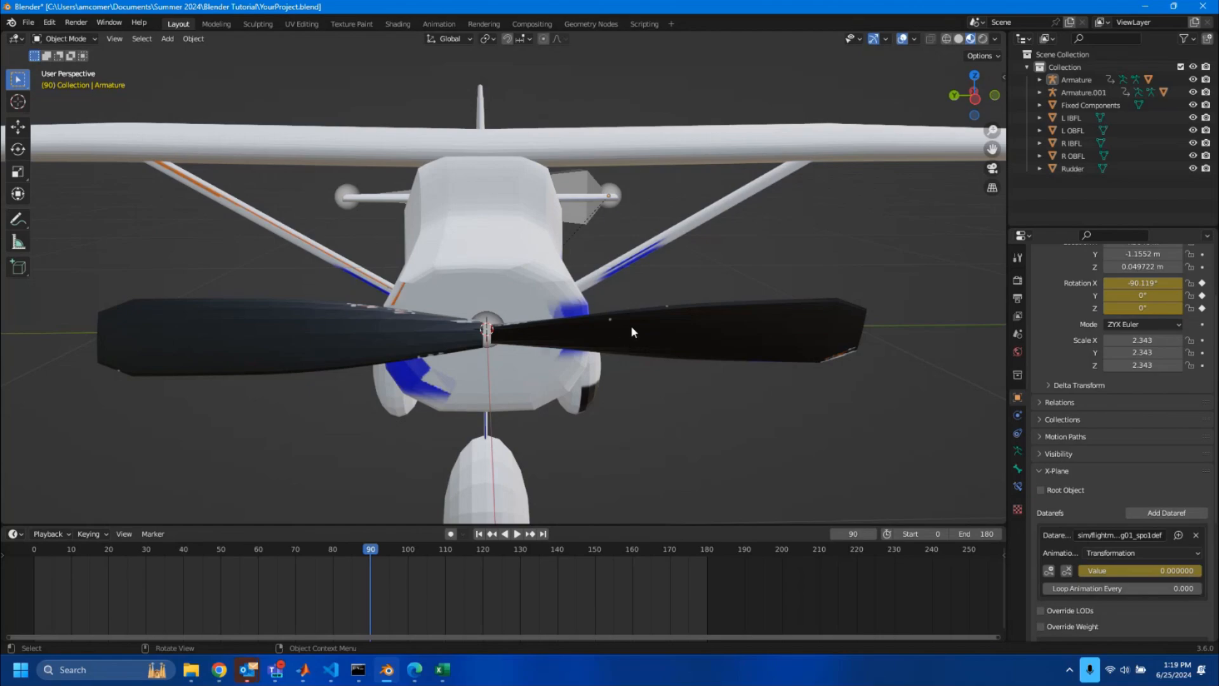
pyautogui.click(667, 327)
pyautogui.click(1081, 93)
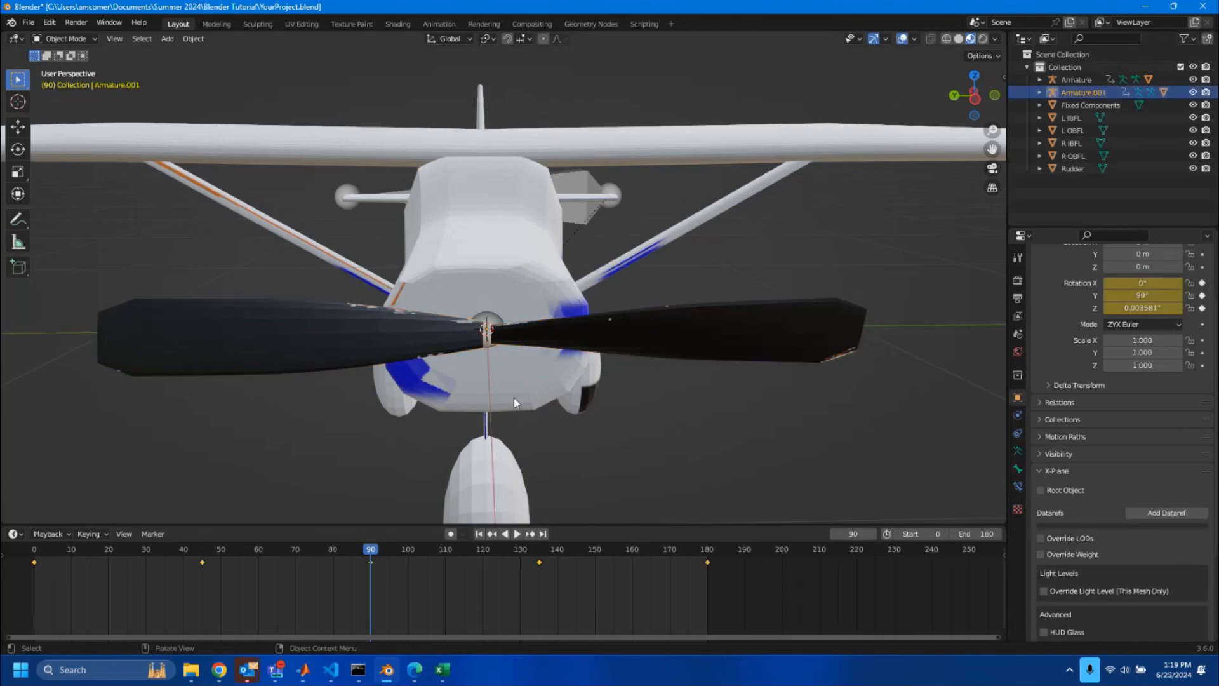
pyautogui.click(761, 318)
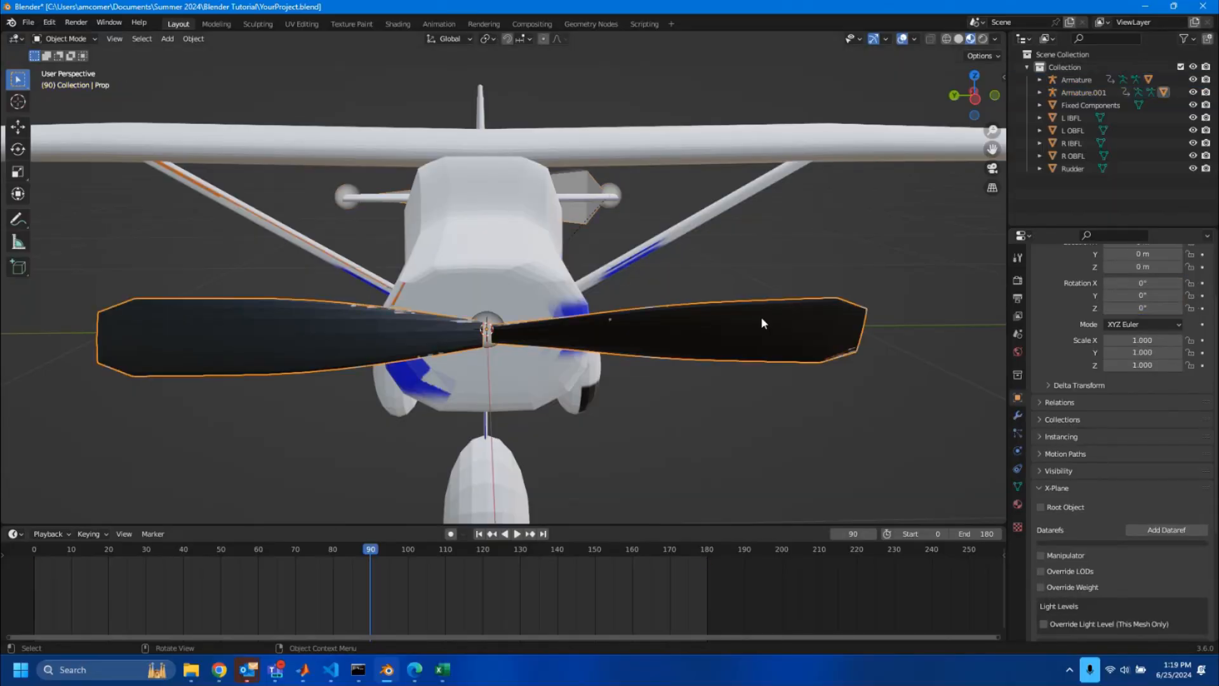
pyautogui.click(374, 552)
pyautogui.press('space')
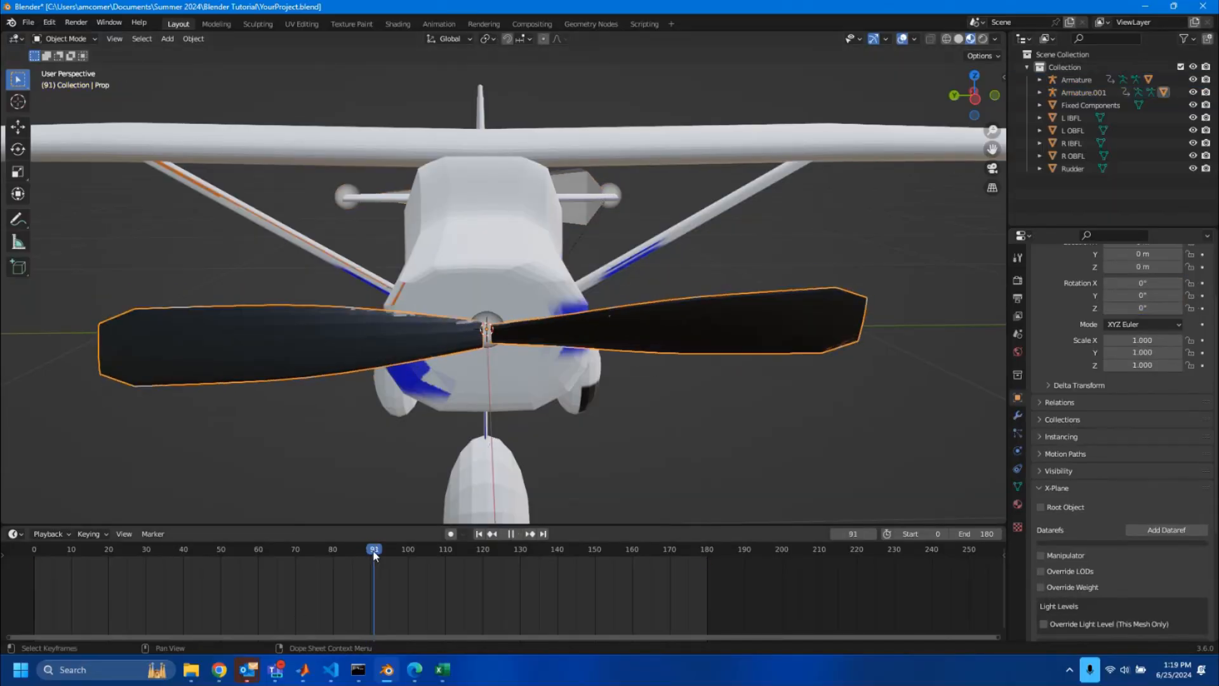
pyautogui.press('space')
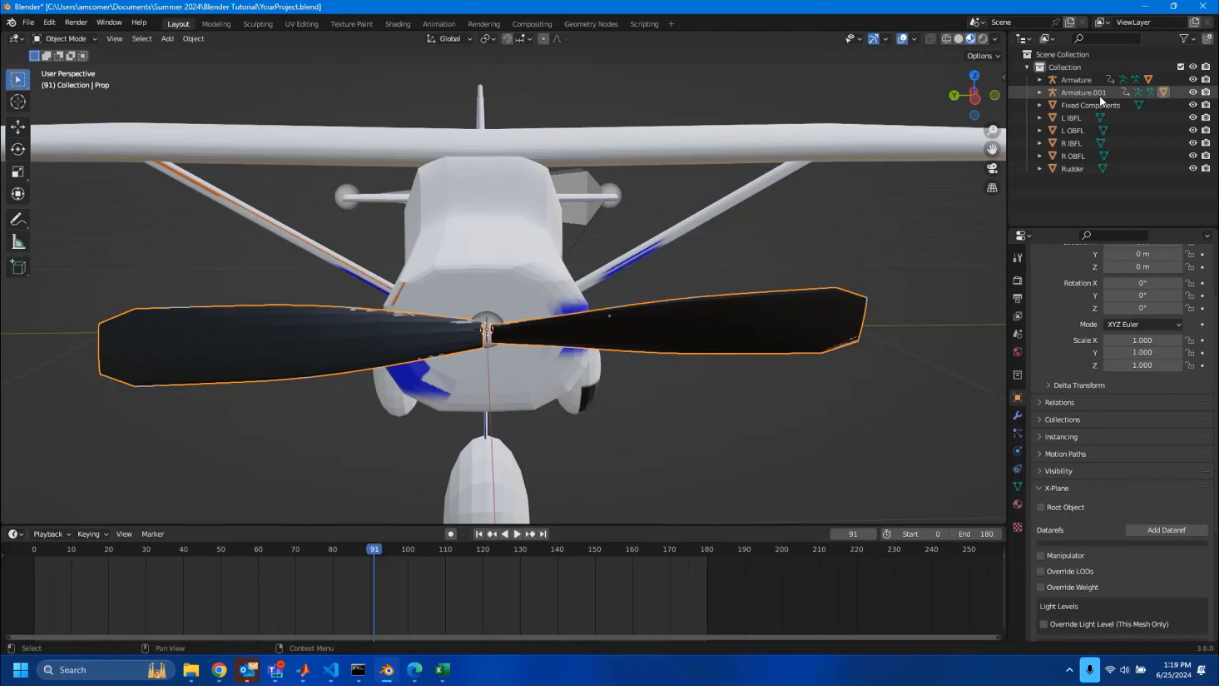
# Reselect Armature.001 and set the current frame to 90.
pyautogui.click(1083, 92)
pyautogui.click(373, 552)
pyautogui.press('space')
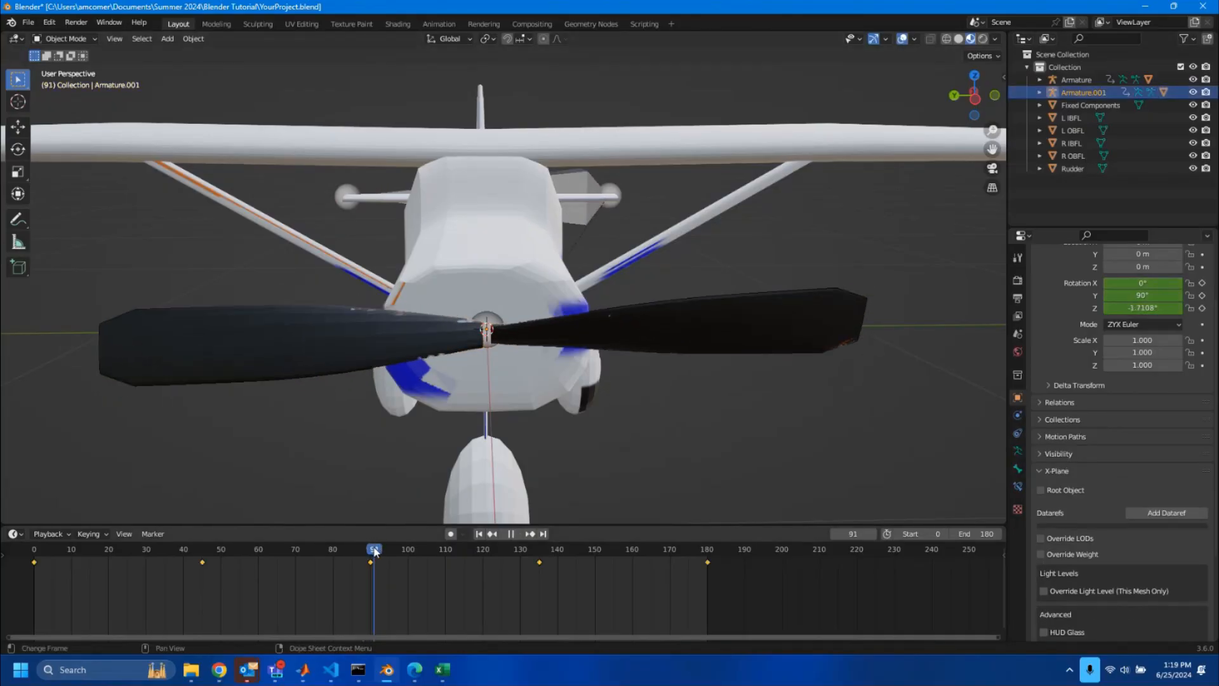
pyautogui.moveTo(374, 552)
pyautogui.mouseDown()
pyautogui.moveTo(708, 539)
pyautogui.moveTo(372, 558)
pyautogui.mouseUp()
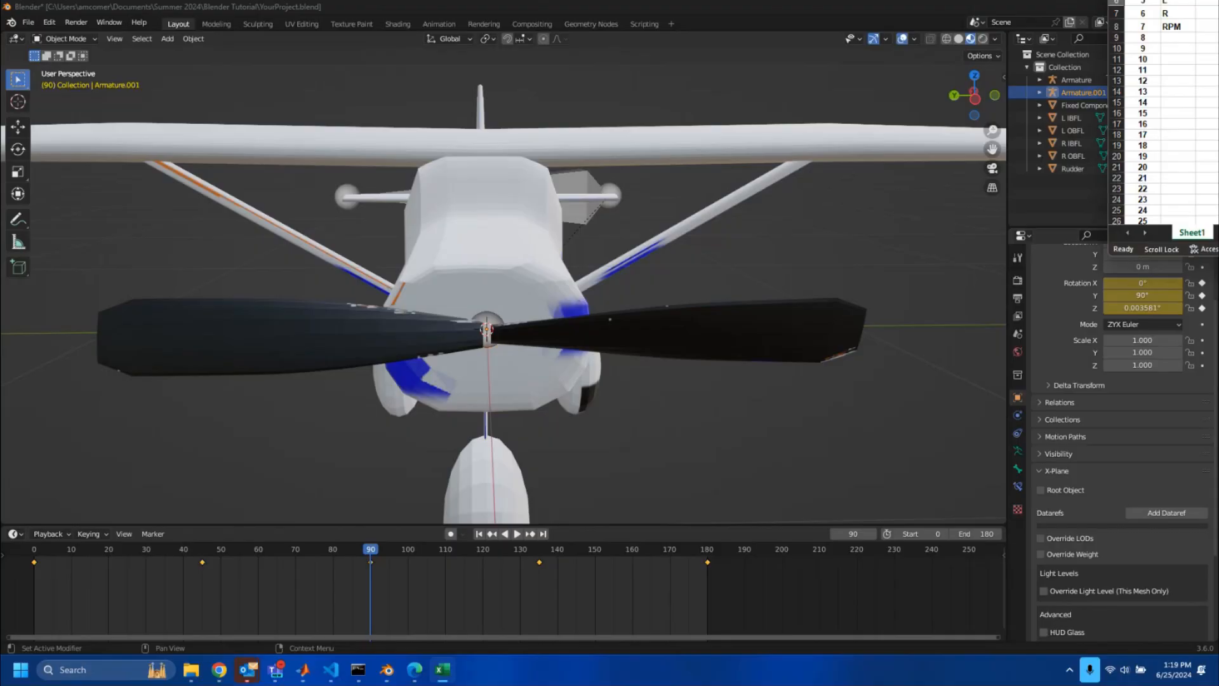
# Bring back the datarefs workbook, copy the RPM effector's path from cell D8 and move the workbook aside.
pyautogui.moveTo(1218, 0); pyautogui.dragTo(810, 143)
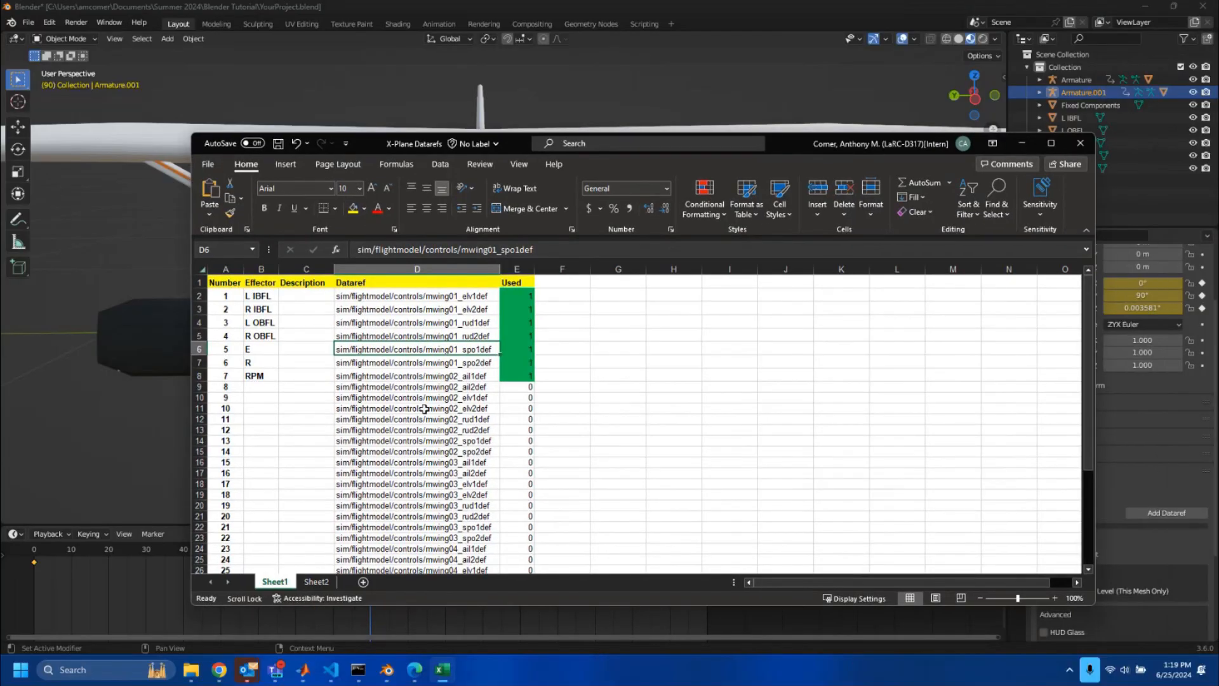
pyautogui.click(382, 377)
pyautogui.click(549, 246)
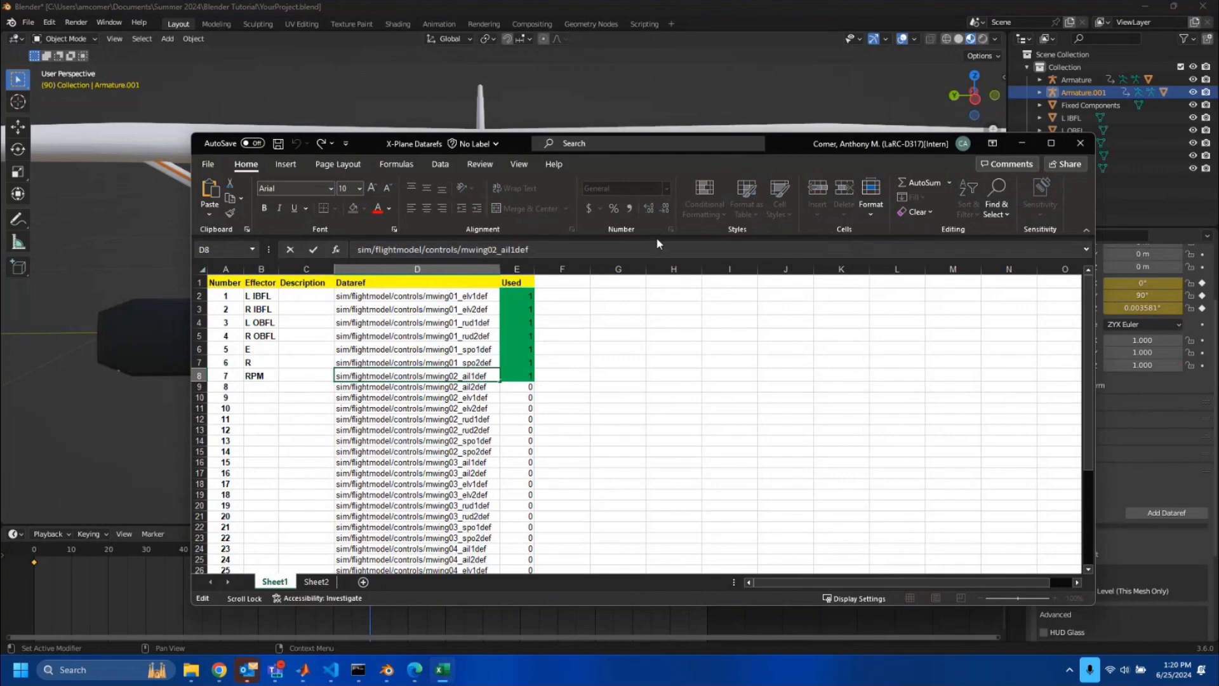
pyautogui.moveTo(784, 146); pyautogui.dragTo(1218, 139)
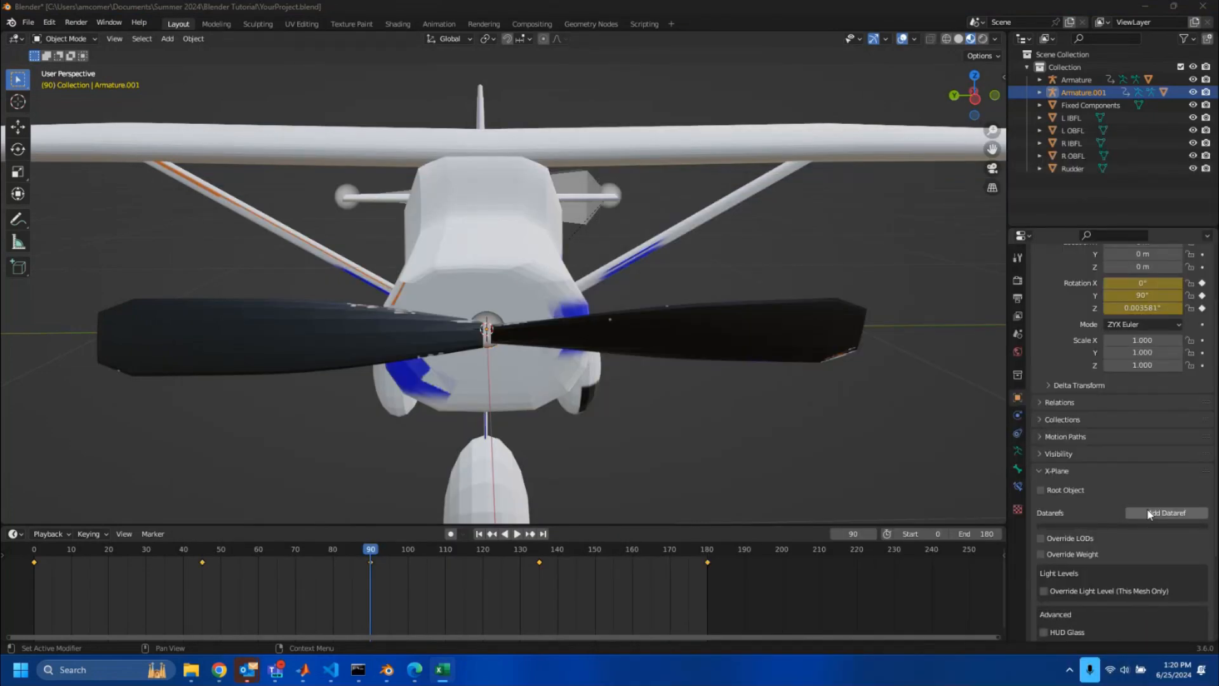
# Add an X-Plane dataref to the propeller's armature with the path sim/flightmodel/controls/mwing02_ail1def.
pyautogui.click(1150, 514)
pyautogui.click(1091, 534)
pyautogui.write('/controls/mwing02_ail1def')
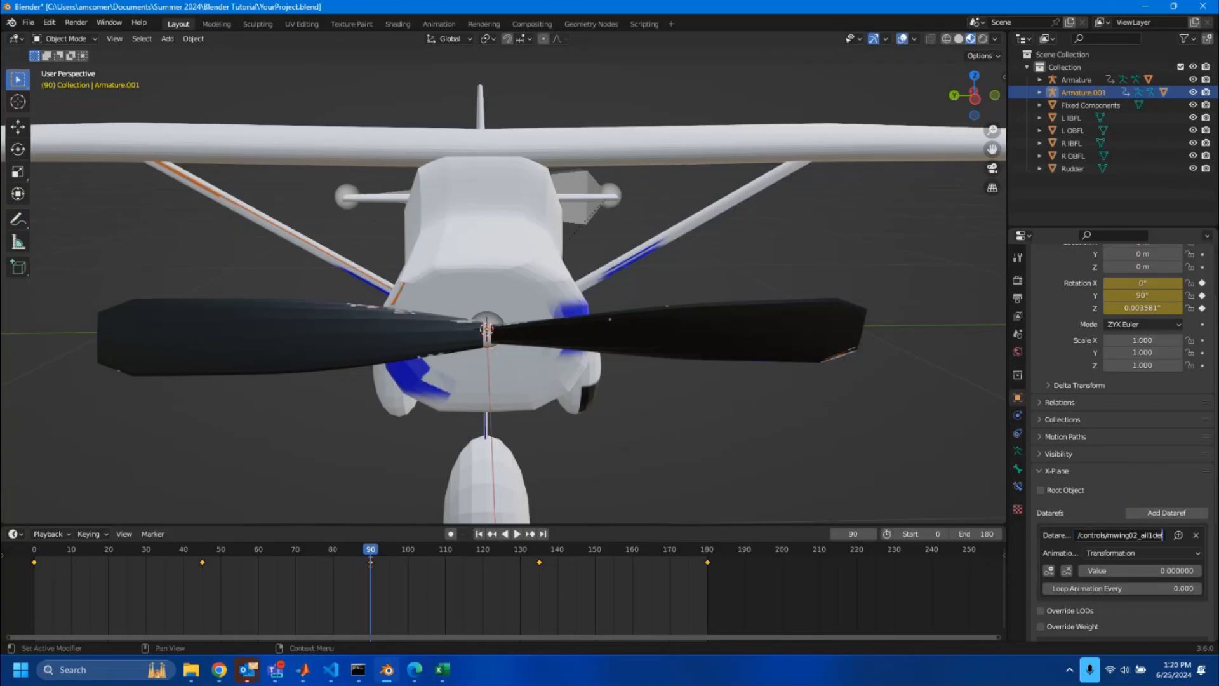
pyautogui.press('Return')
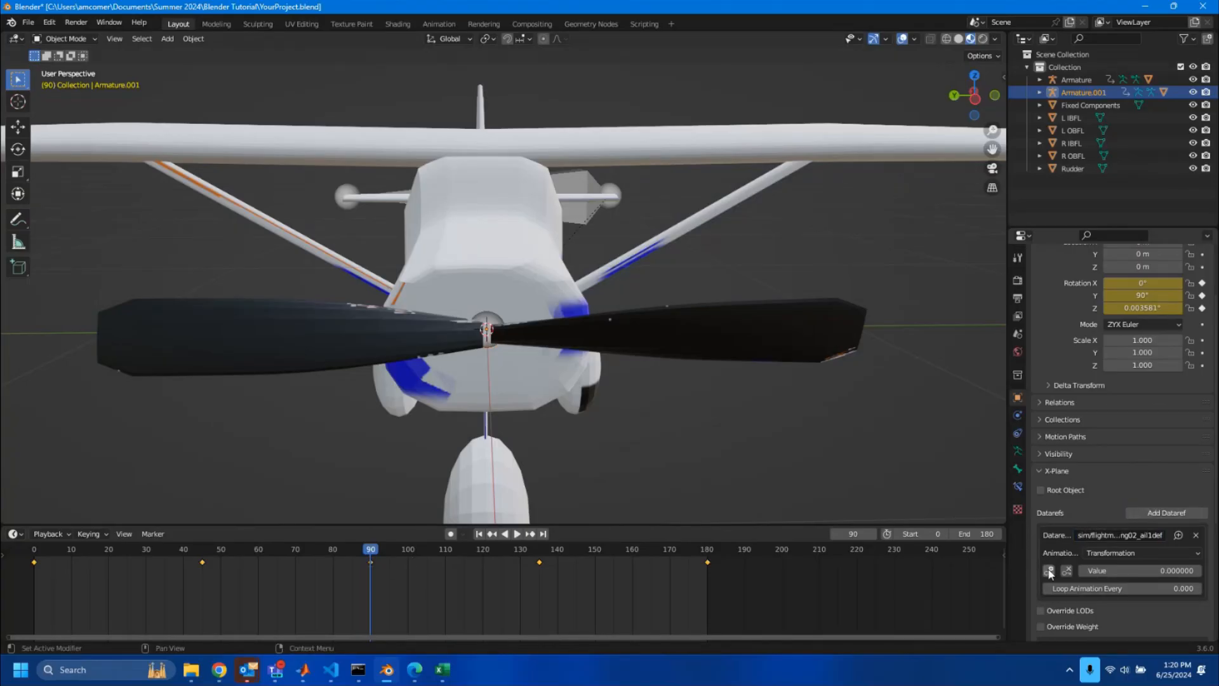